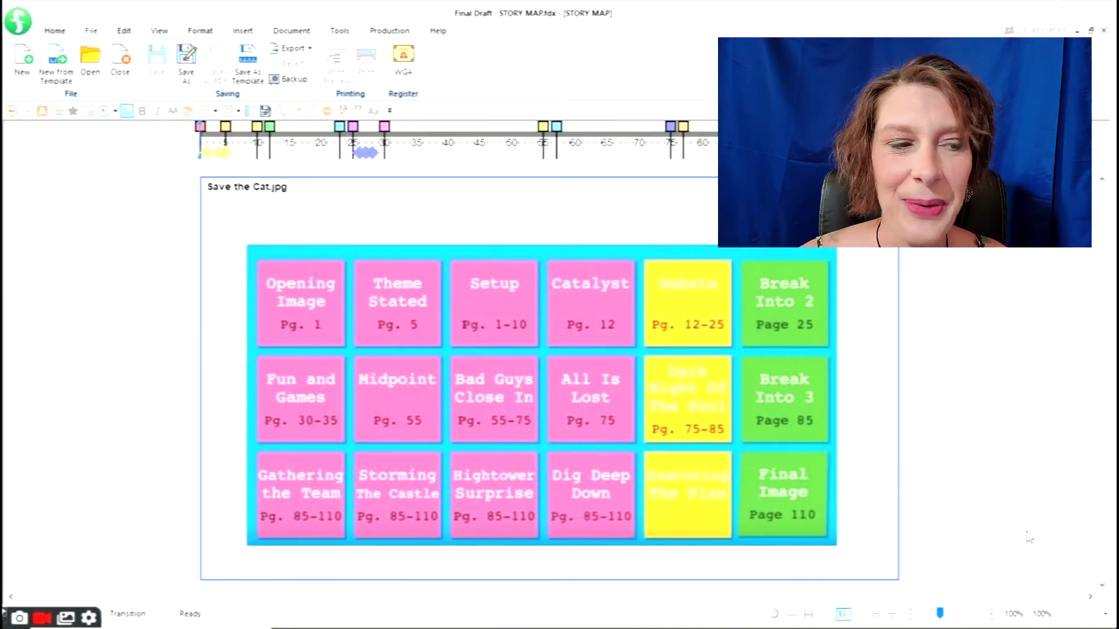
Step: Examine the first-act structure points on the finished beat board, from Opening Image through Break into Act 2
{"action": "left_click", "coordinate": [1001, 483]}
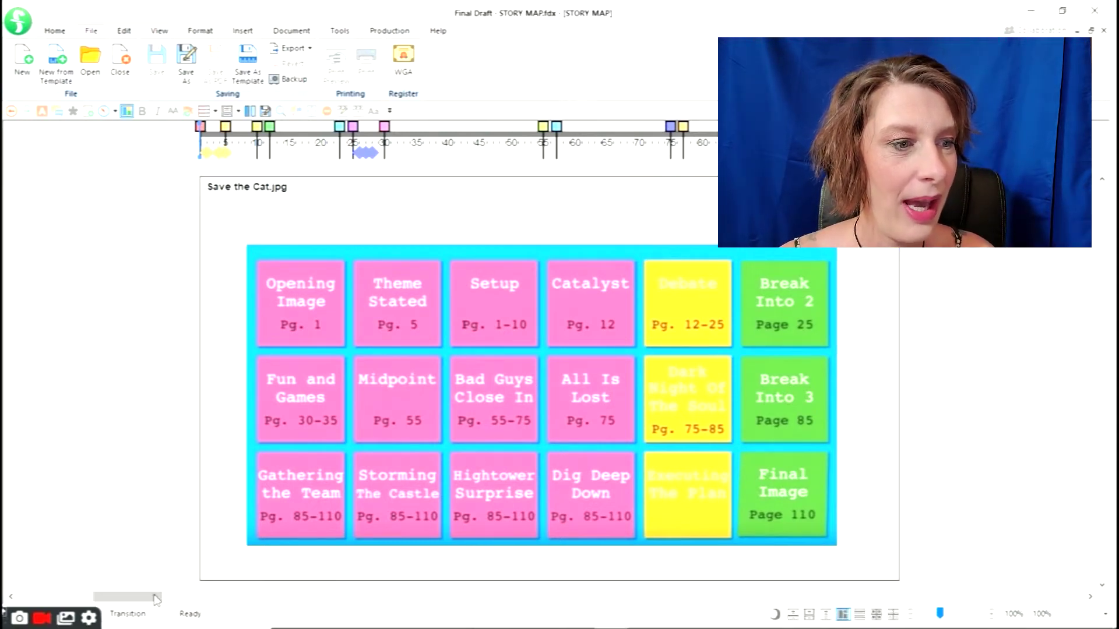
{"action": "left_click_drag", "start_coordinate": [156, 600], "coordinate": [75, 602]}
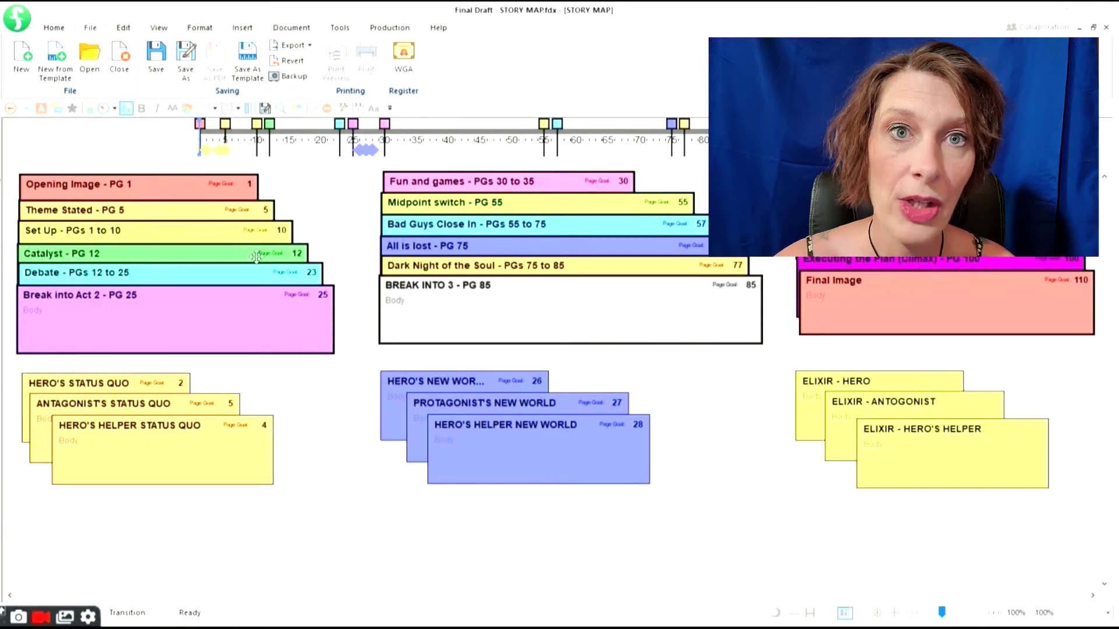
{"action": "left_click", "coordinate": [189, 191]}
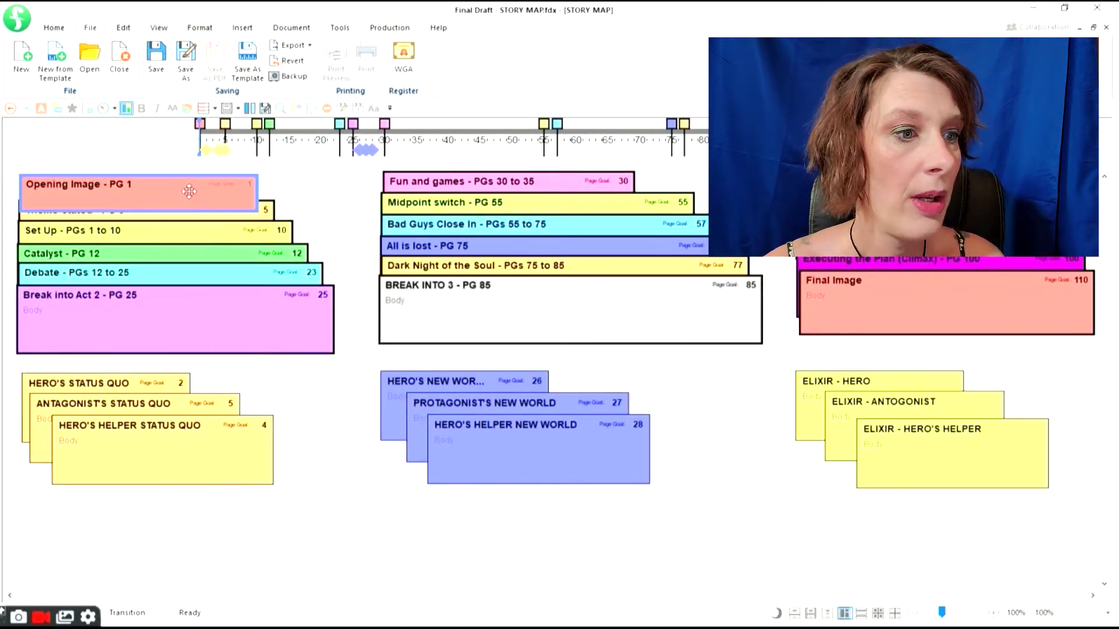
{"action": "left_click", "coordinate": [266, 211]}
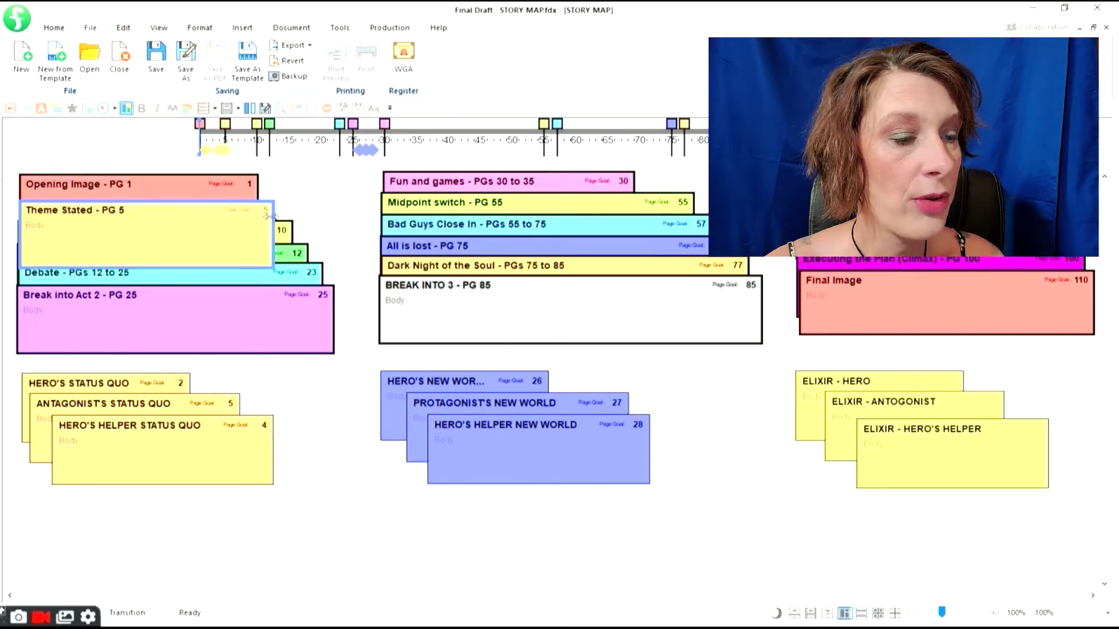
{"action": "left_click", "coordinate": [279, 232]}
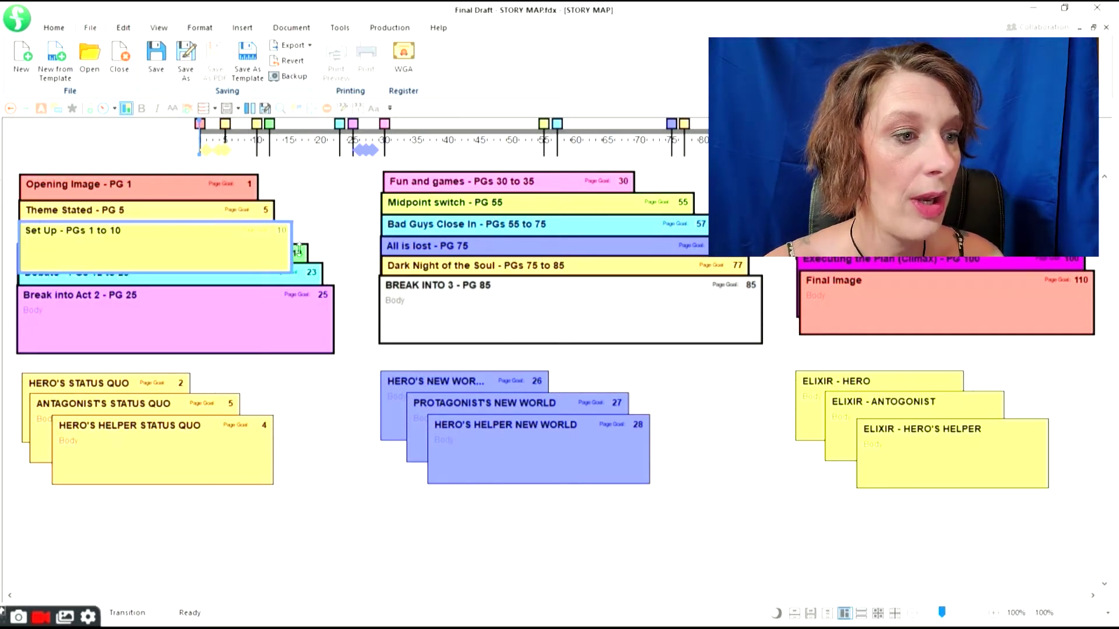
{"action": "left_click", "coordinate": [300, 254]}
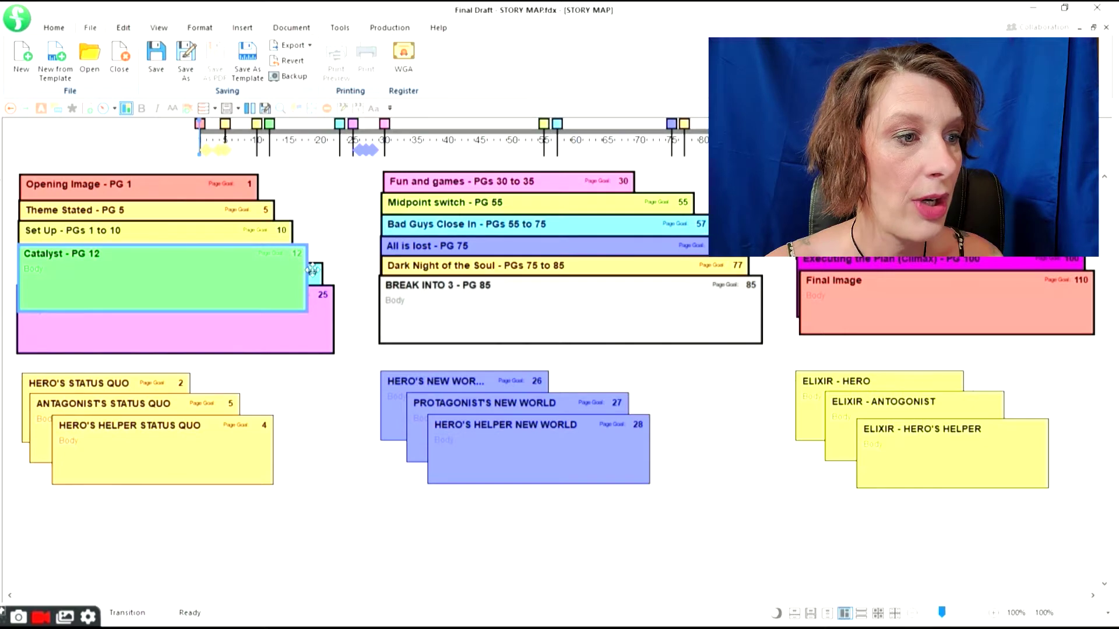
{"action": "left_click", "coordinate": [313, 270]}
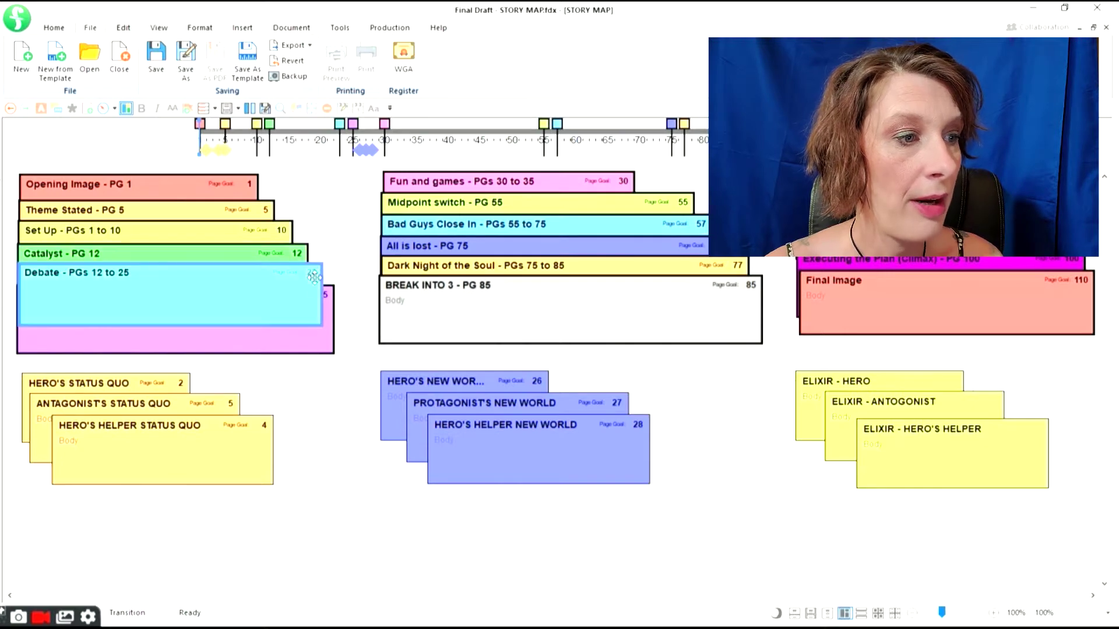
{"action": "left_click", "coordinate": [325, 327]}
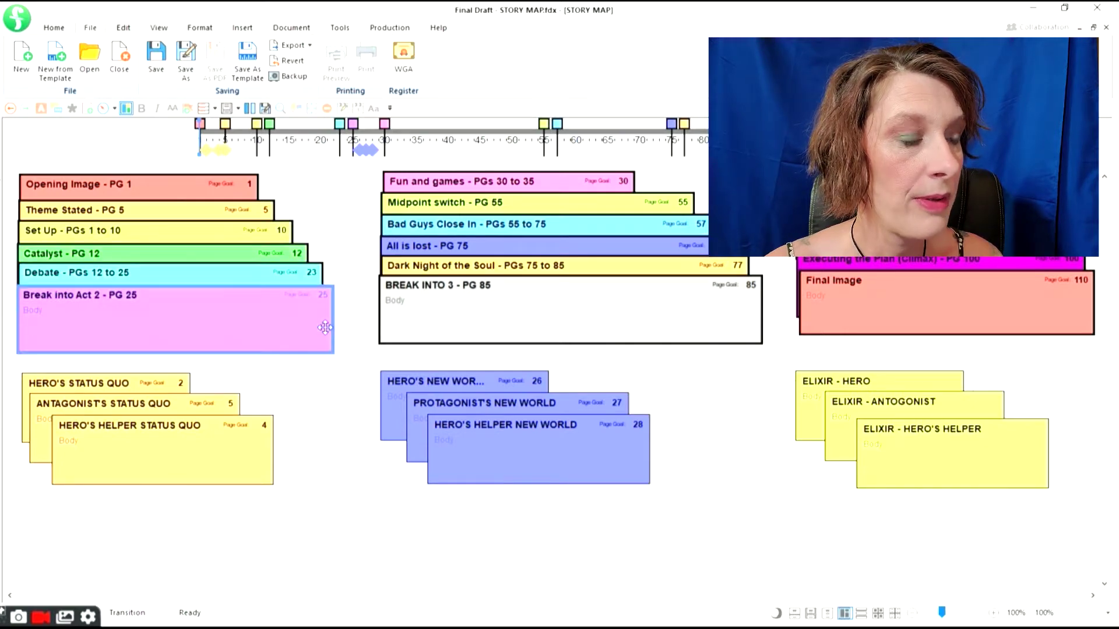
Step: Examine the second-act structure points, from Fun and games through BREAK INTO 3
{"action": "left_click", "coordinate": [479, 186]}
{"action": "left_click", "coordinate": [649, 200]}
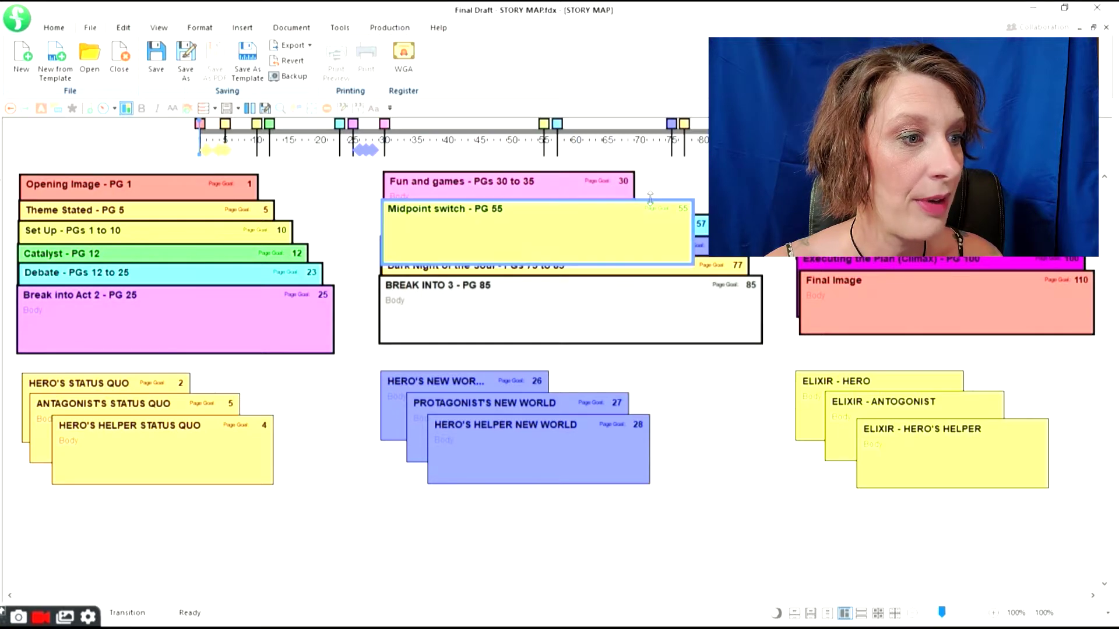
{"action": "left_click", "coordinate": [701, 225]}
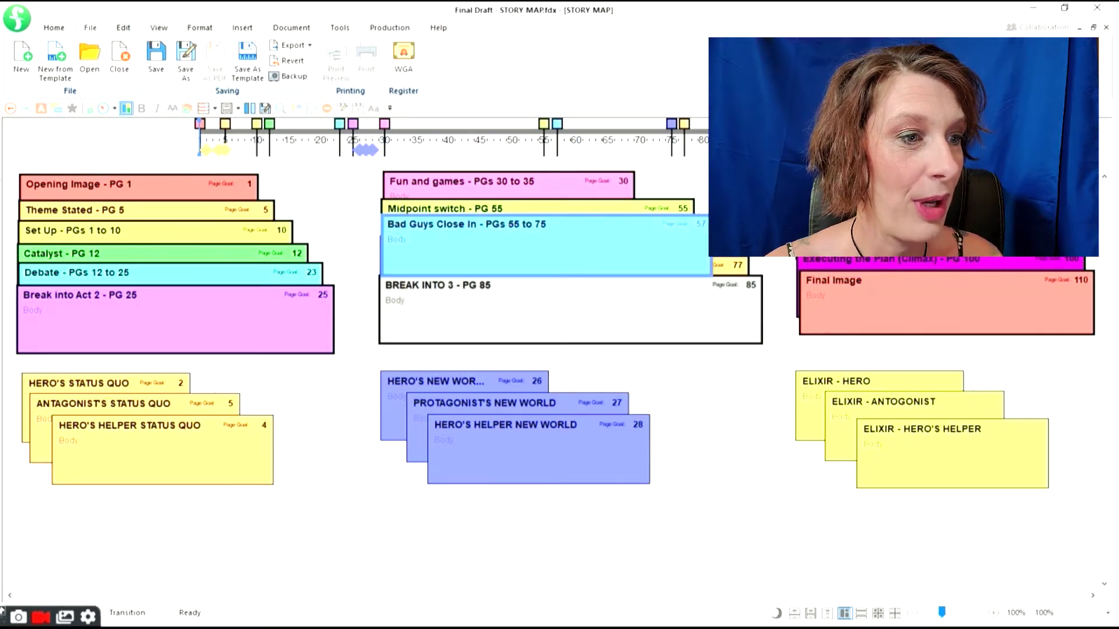
{"action": "left_click", "coordinate": [729, 248]}
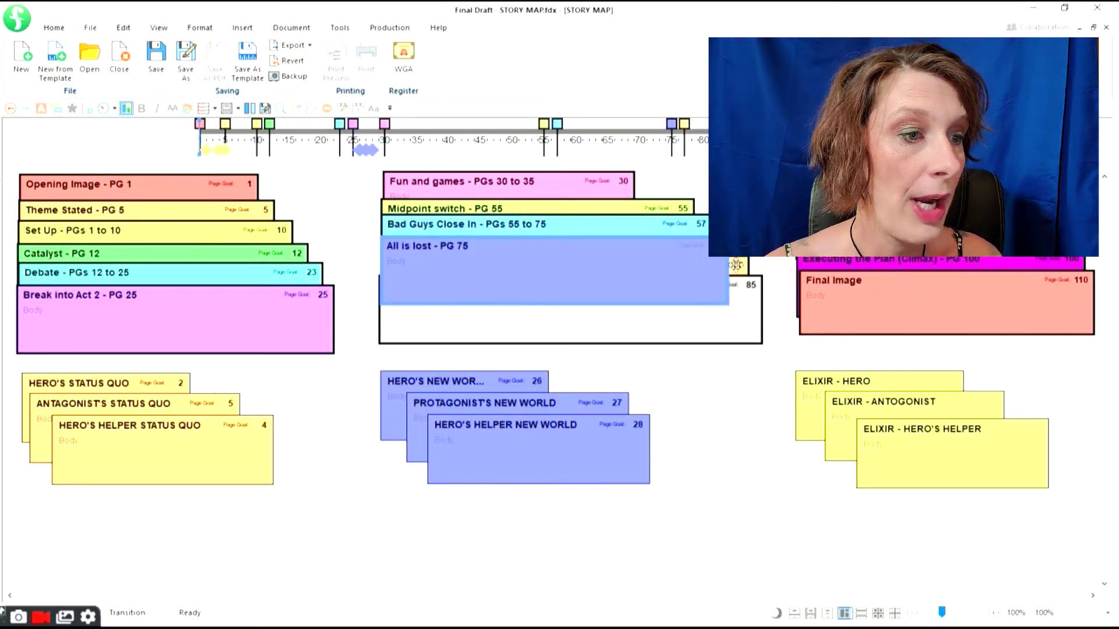
{"action": "left_click", "coordinate": [736, 265]}
{"action": "left_click", "coordinate": [753, 312]}
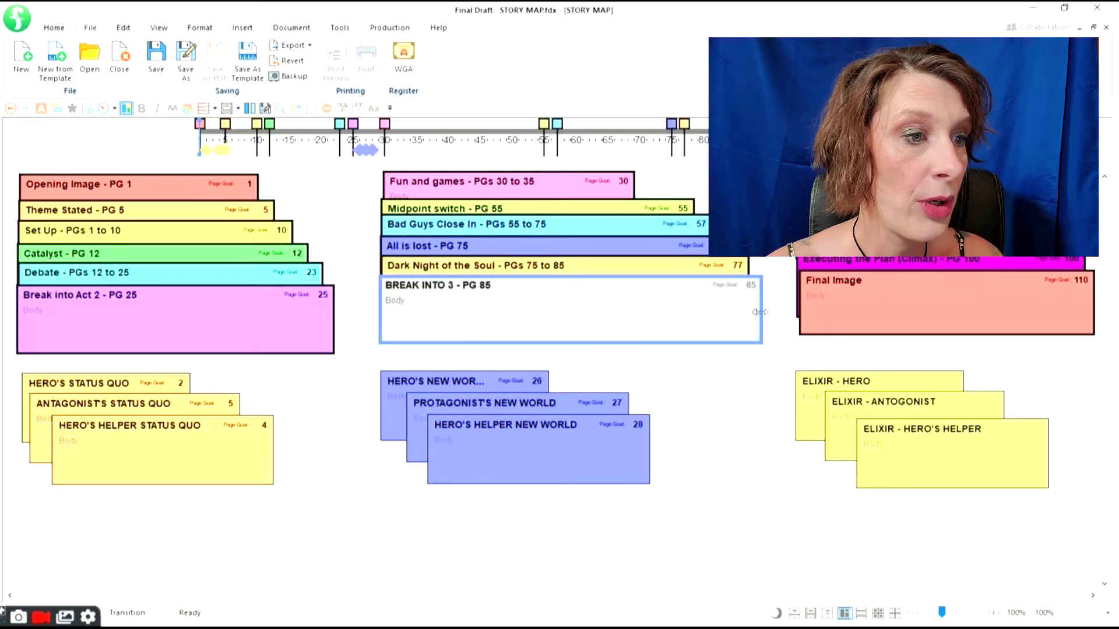
Step: Preview the structure point and beat markers along the finished story map's page timeline
{"action": "mouse_move", "coordinate": [198, 124]}
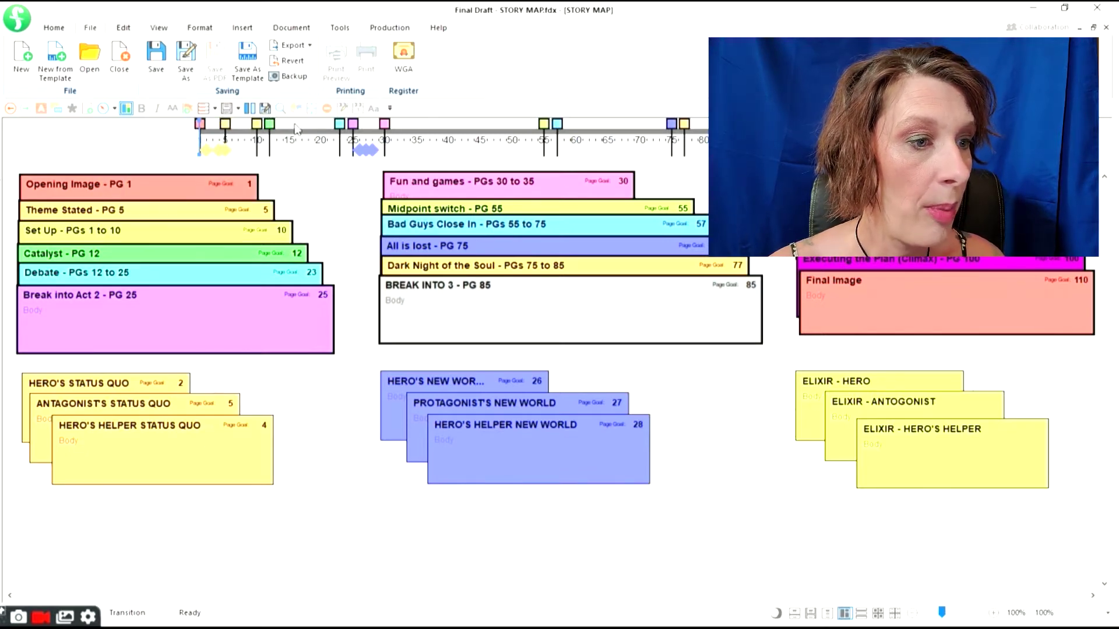
{"action": "mouse_move", "coordinate": [339, 123]}
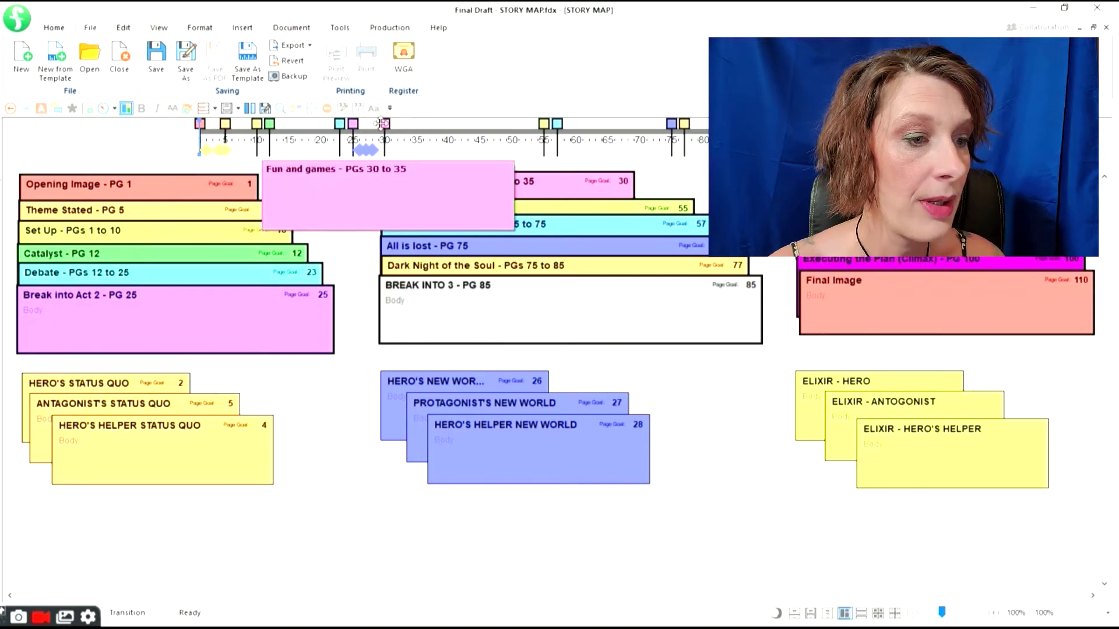
{"action": "mouse_move", "coordinate": [542, 124]}
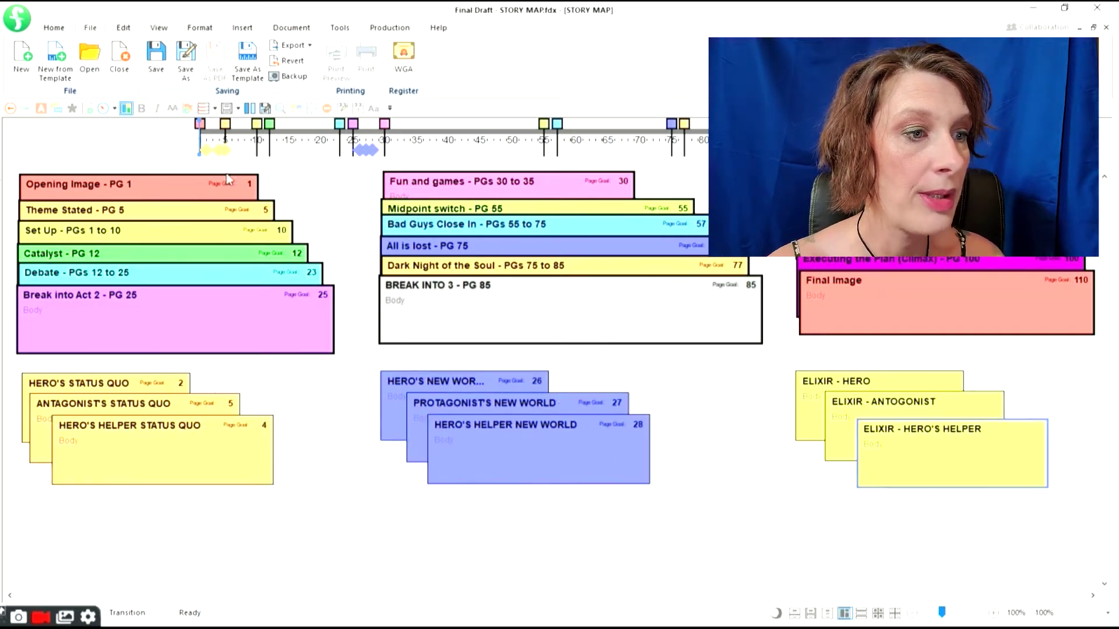
{"action": "mouse_move", "coordinate": [202, 152]}
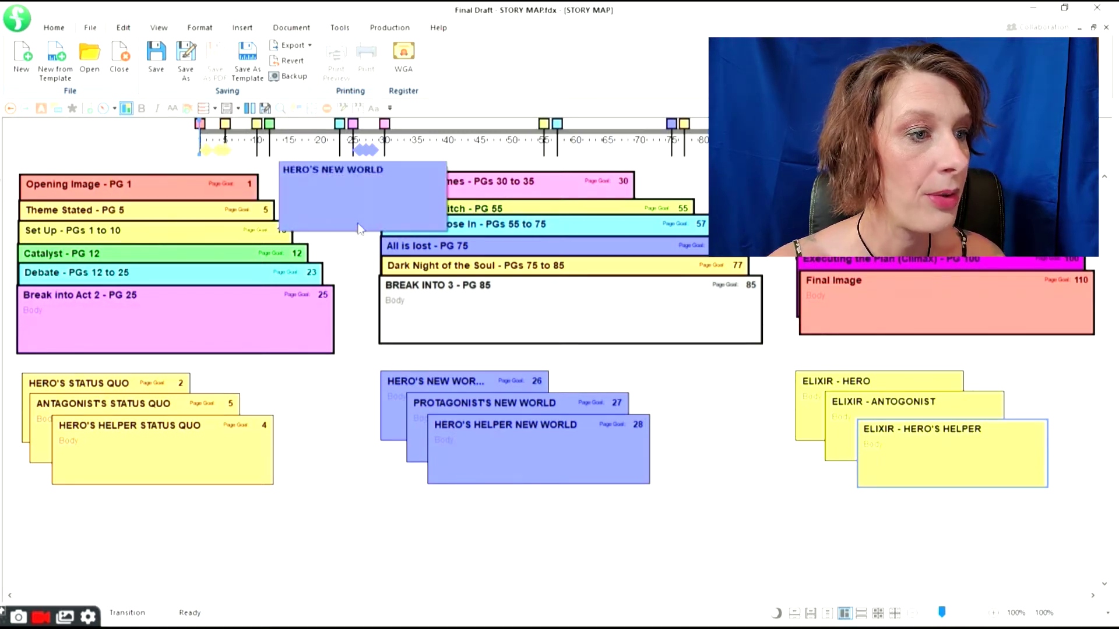
{"action": "mouse_move", "coordinate": [356, 152]}
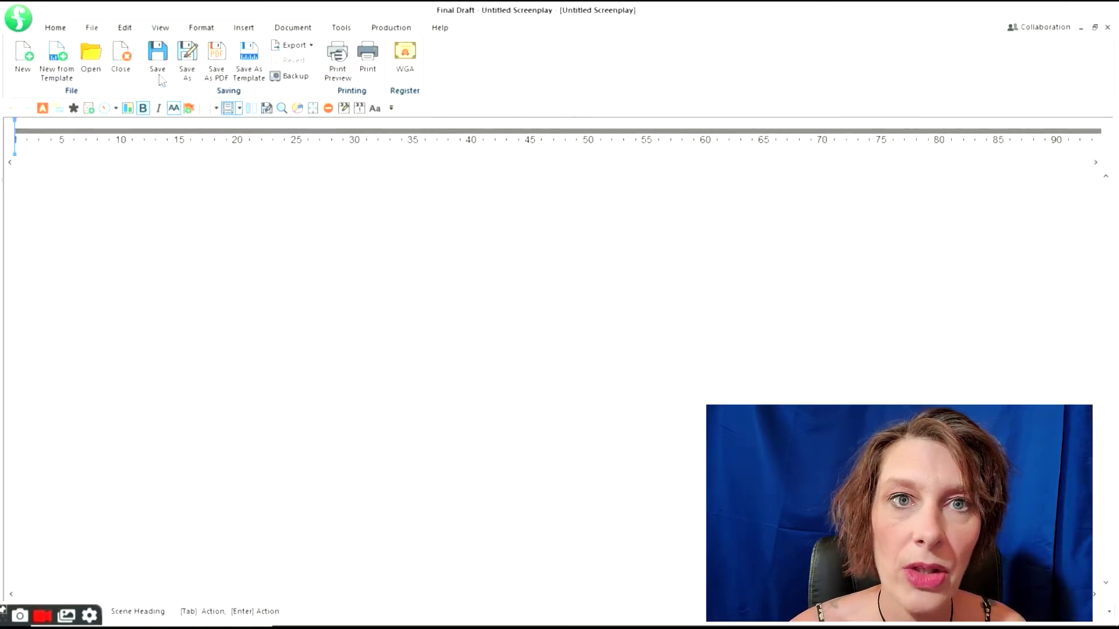
Step: Set the story map zoom of the untitled screenplay to 50%
{"action": "left_click", "coordinate": [161, 28]}
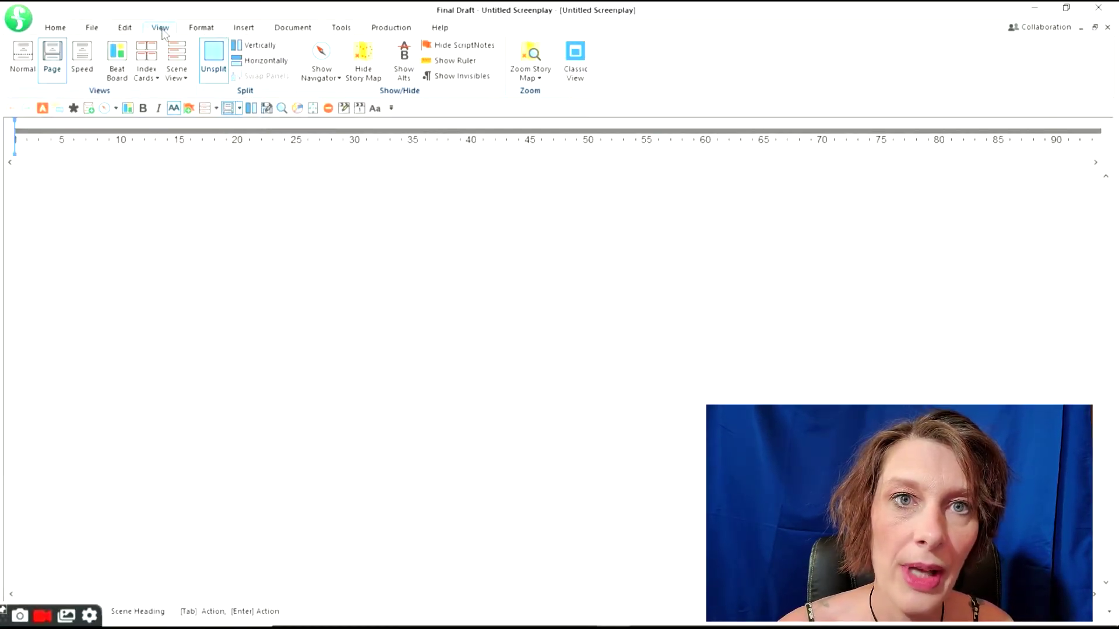
{"action": "left_click", "coordinate": [545, 85]}
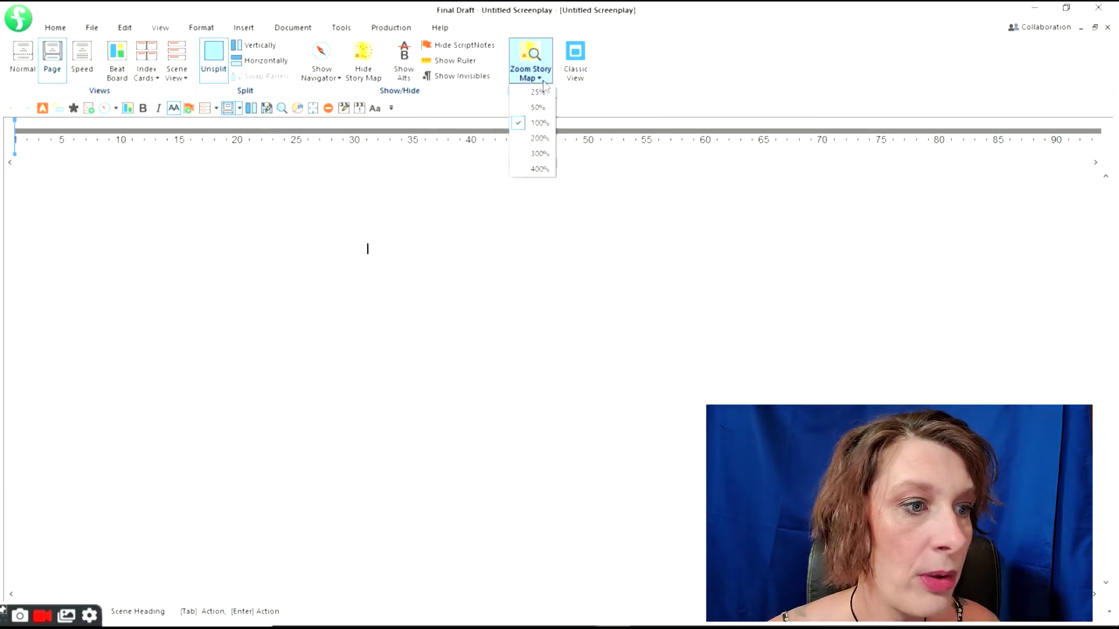
{"action": "left_click", "coordinate": [541, 108]}
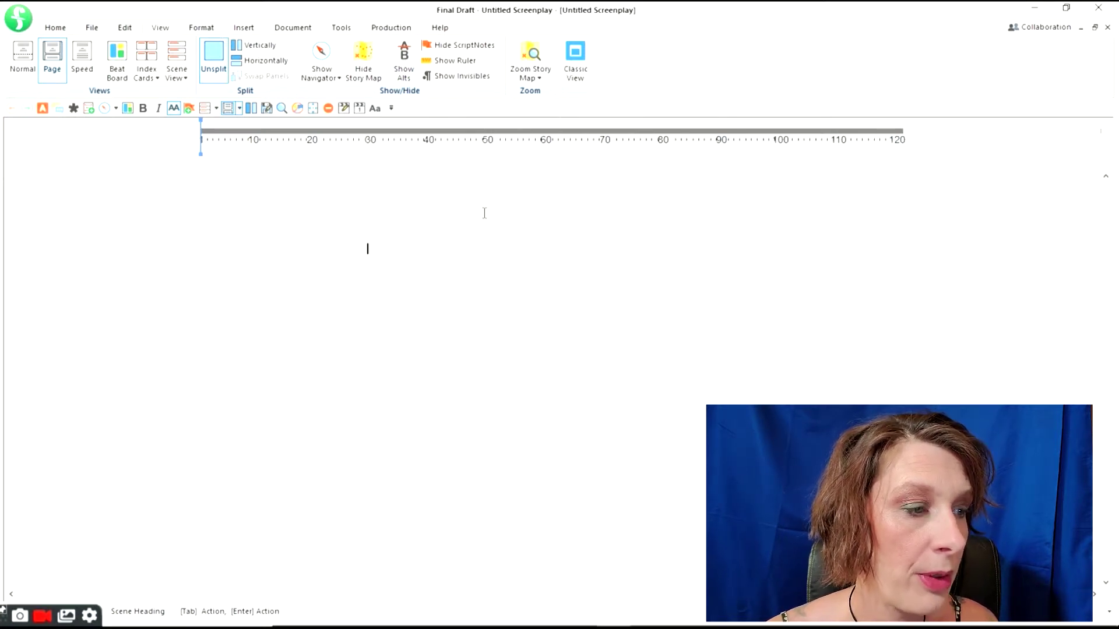
Step: Set the target script length to 110 pages
{"action": "left_click", "coordinate": [293, 30]}
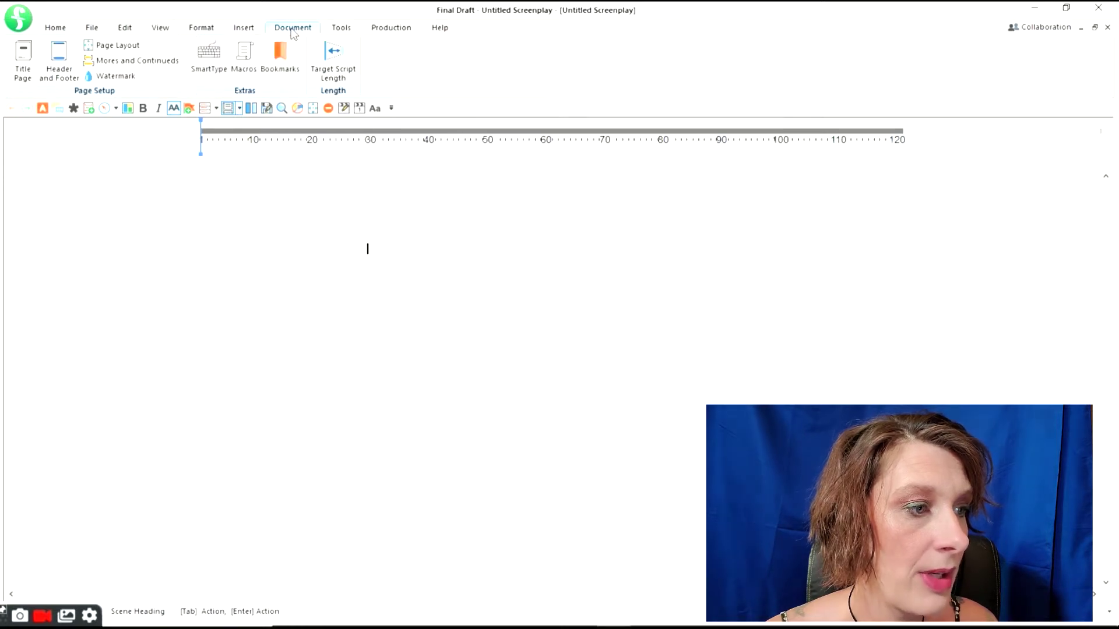
{"action": "left_click", "coordinate": [342, 60]}
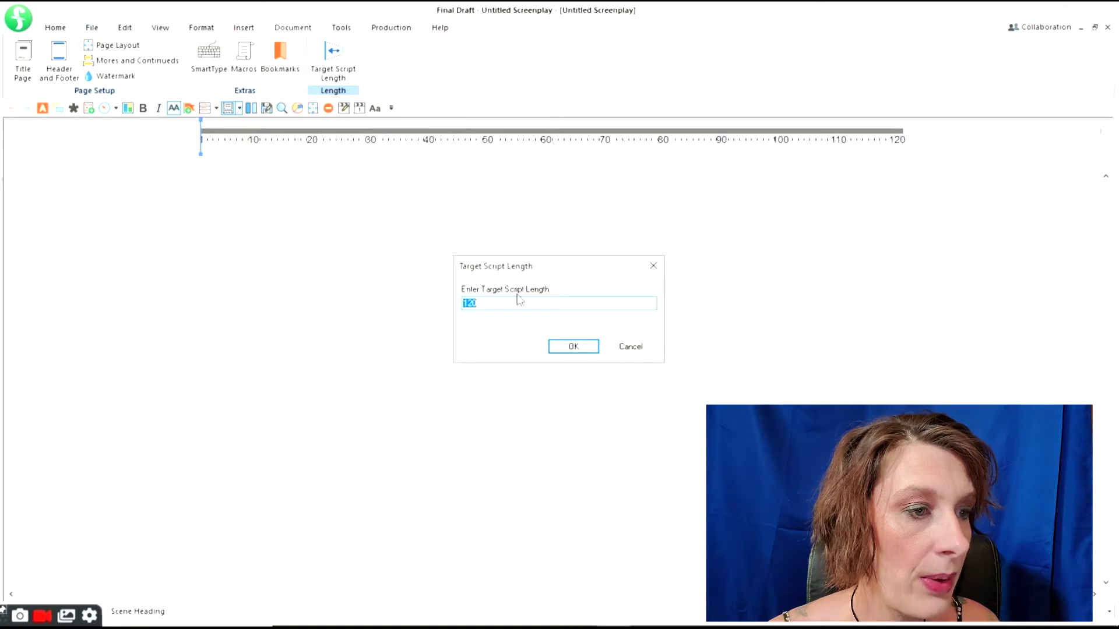
{"action": "type", "text": "11"}
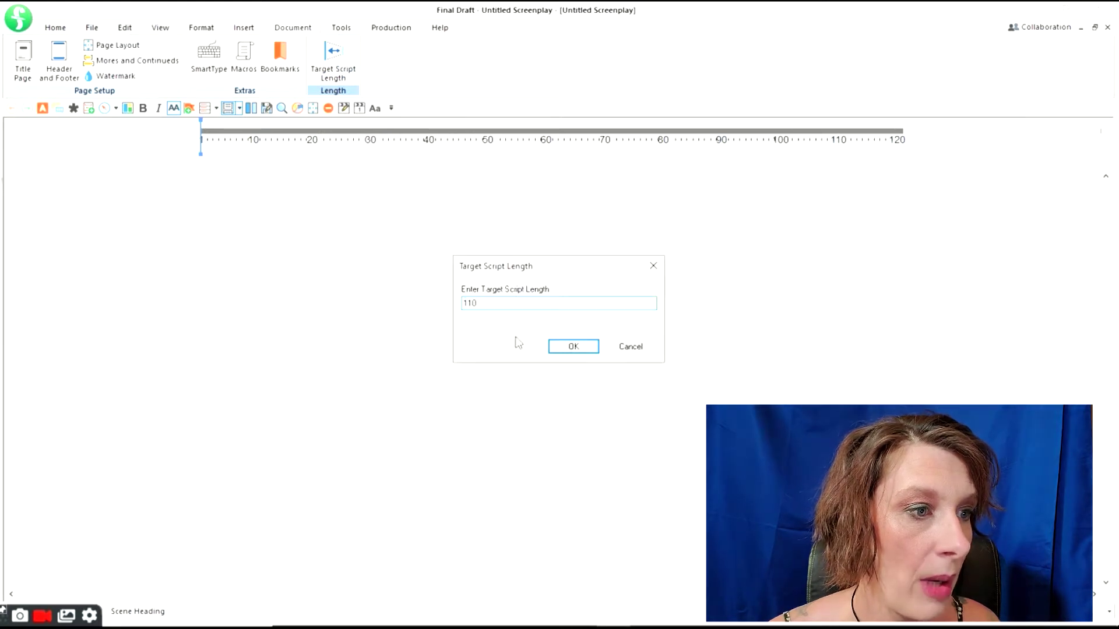
{"action": "left_click", "coordinate": [568, 348]}
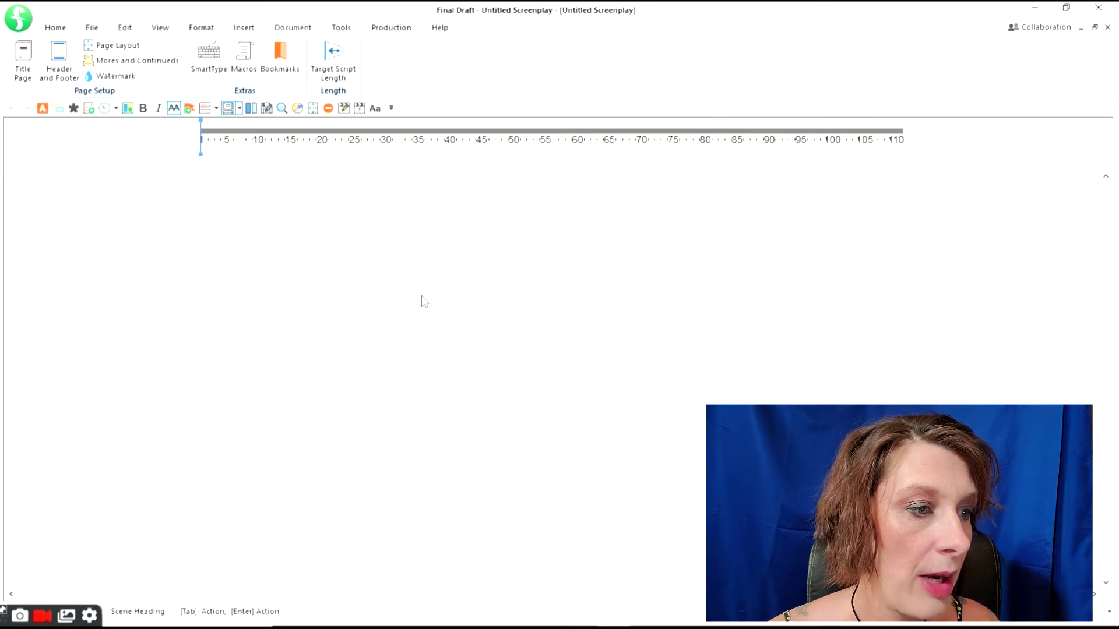
Step: Switch to the Beat Board, create a beat near the middle of the board and convert it to a structure point
{"action": "left_click", "coordinate": [160, 28]}
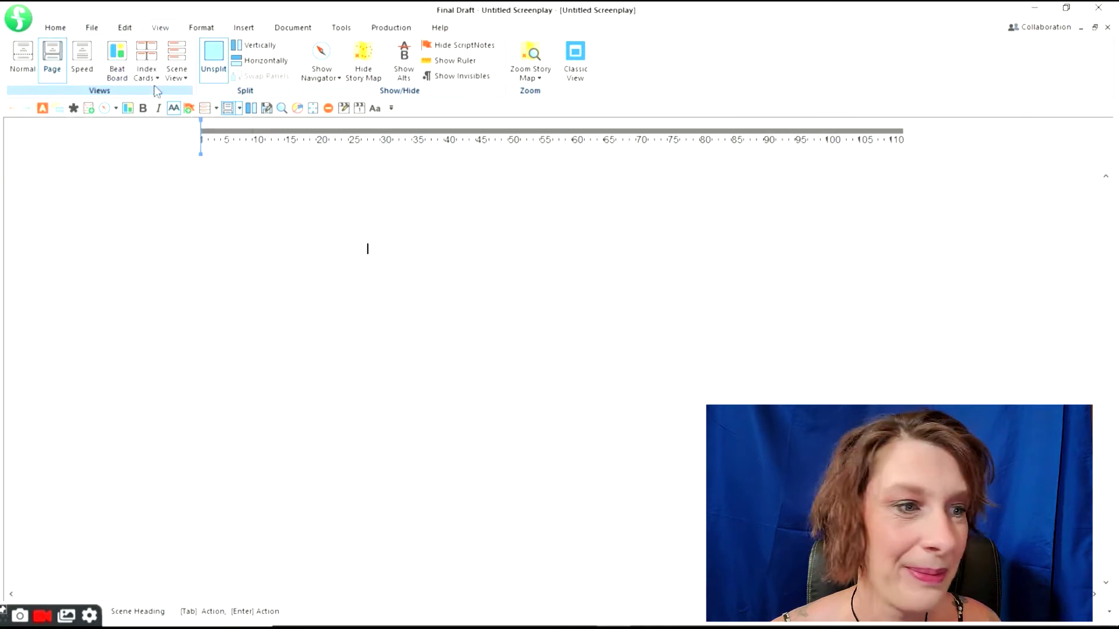
{"action": "left_click", "coordinate": [118, 72]}
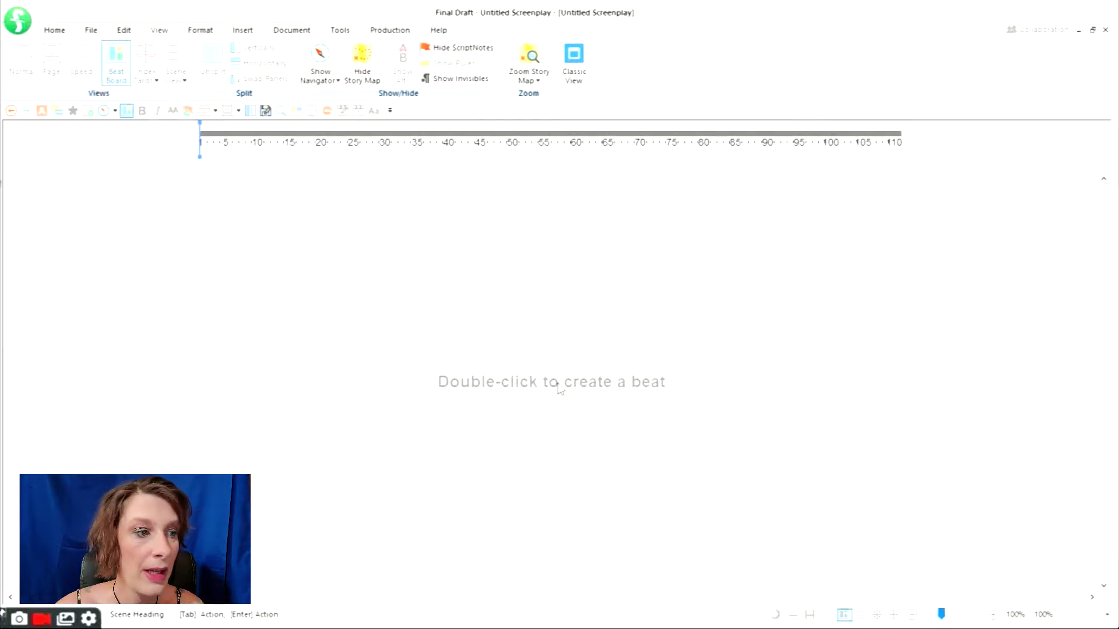
{"action": "double_click", "coordinate": [509, 336]}
{"action": "left_click", "coordinate": [537, 346]}
{"action": "key", "text": "Escape"}
{"action": "left_click", "coordinate": [764, 369]}
{"action": "right_click", "coordinate": [653, 362]}
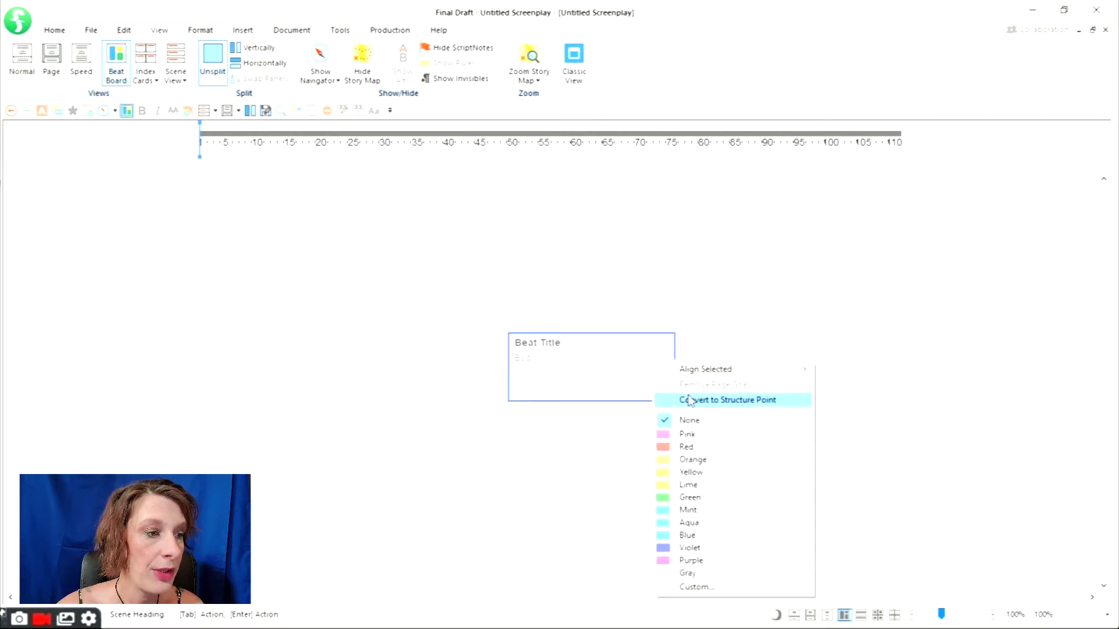
{"action": "left_click", "coordinate": [690, 401]}
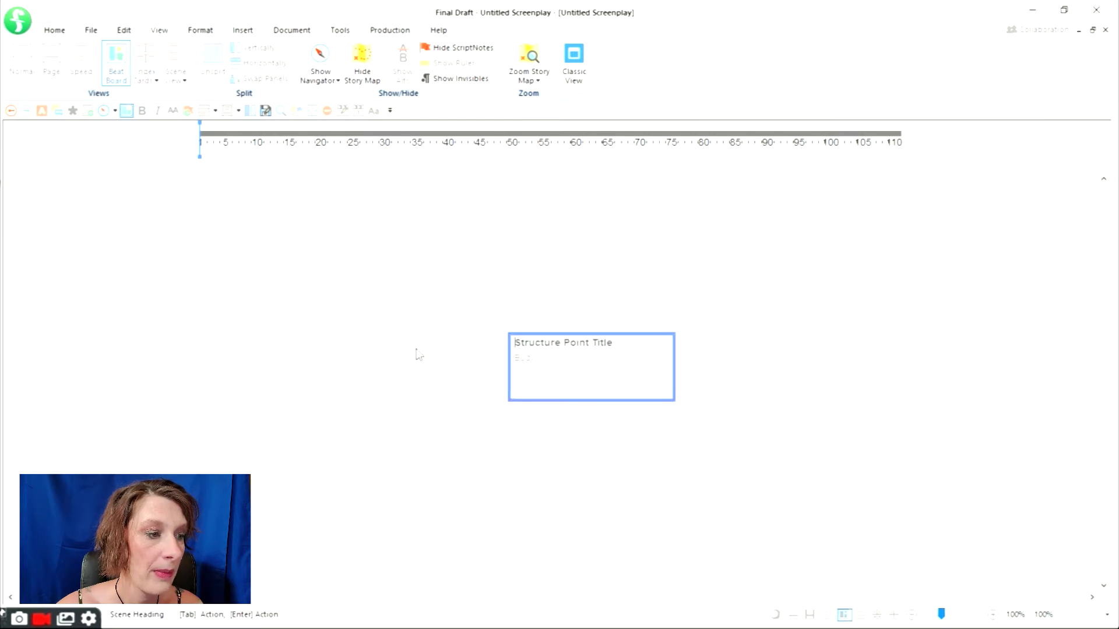
Step: Add a second structure point on the empty board area beside the first one
{"action": "right_click", "coordinate": [318, 352]}
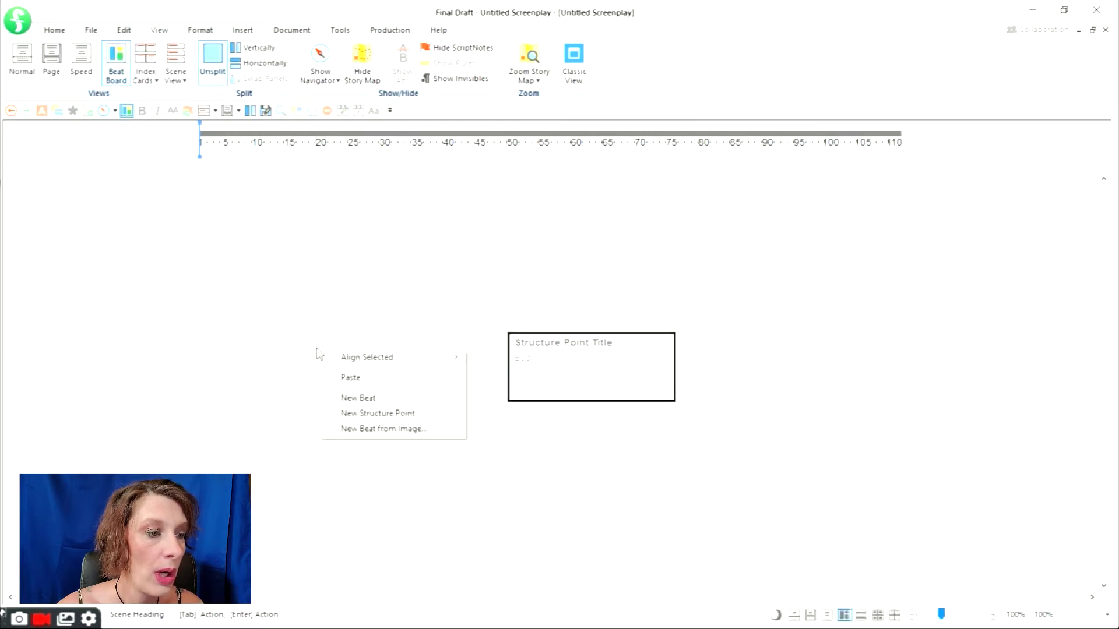
{"action": "left_click", "coordinate": [353, 413]}
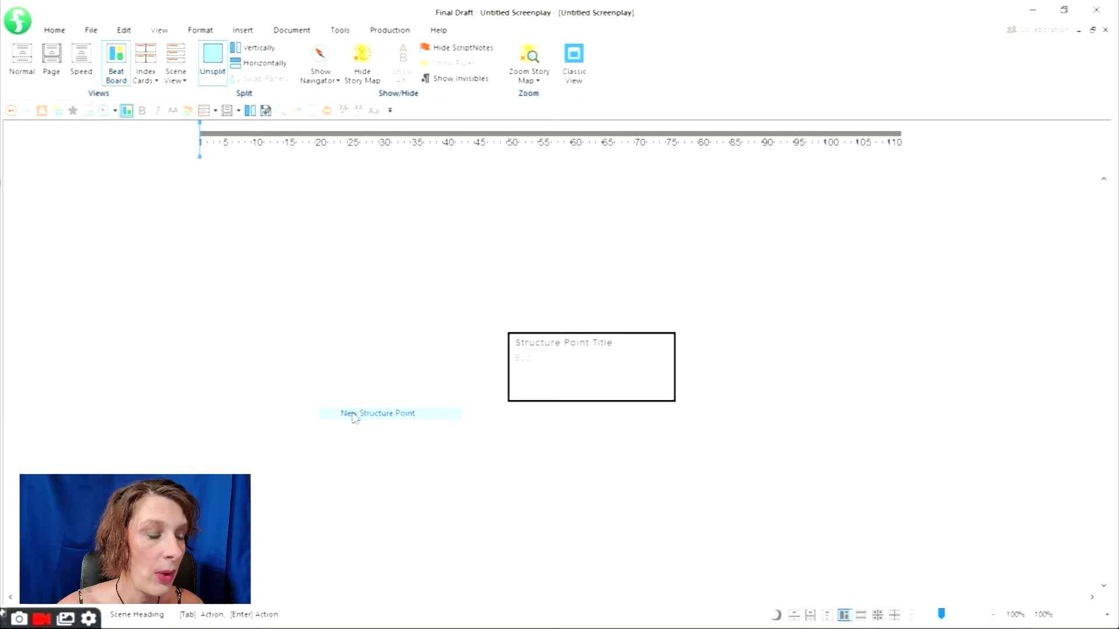
{"action": "left_click", "coordinate": [344, 378]}
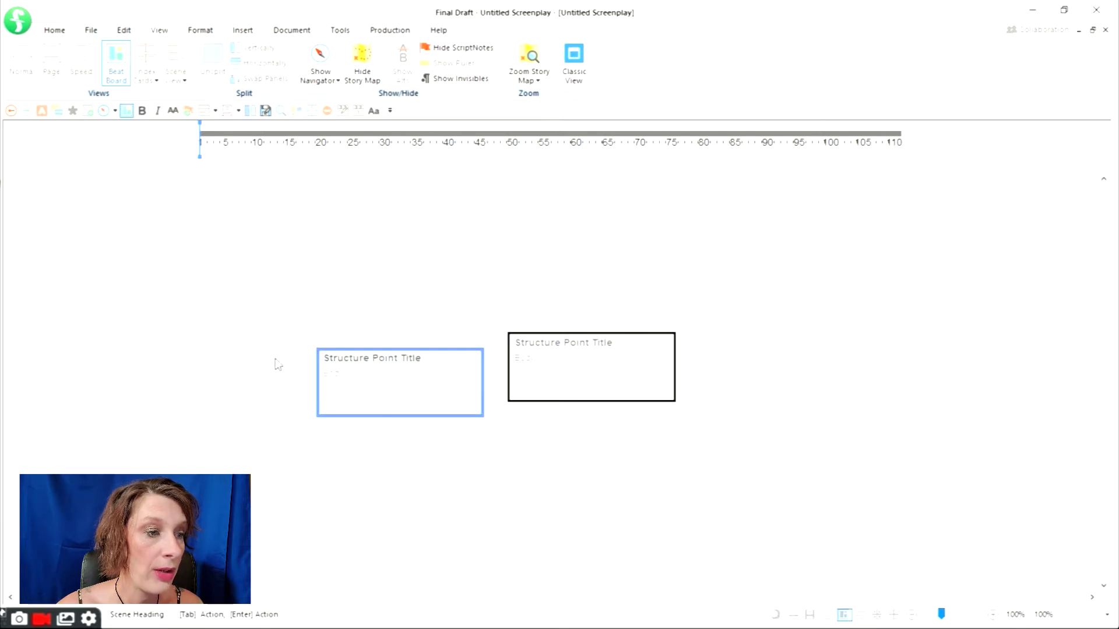
Step: Stack both structure points in the board's upper-left corner, offset vertically, and widen the rear one slightly beyond the front one
{"action": "left_click", "coordinate": [337, 355]}
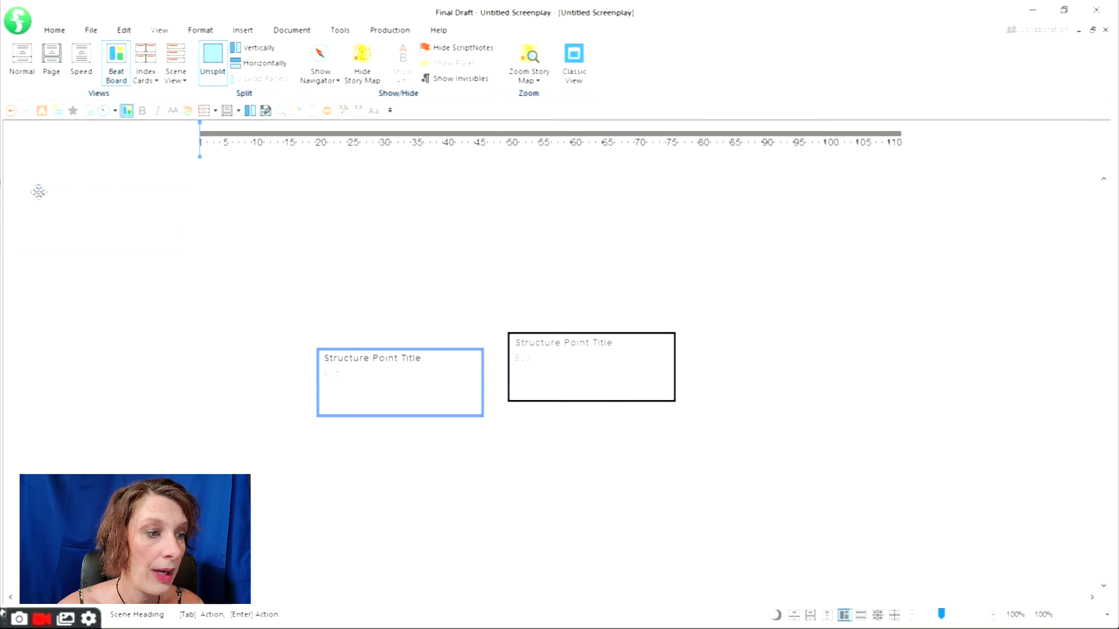
{"action": "left_click_drag", "start_coordinate": [39, 192], "coordinate": [37, 191]}
{"action": "left_click", "coordinate": [489, 372]}
{"action": "left_click", "coordinate": [541, 377]}
{"action": "left_click_drag", "start_coordinate": [48, 263], "coordinate": [200, 259]}
Step: Title the front structure point "Opening Image"
{"action": "left_click", "coordinate": [100, 200]}
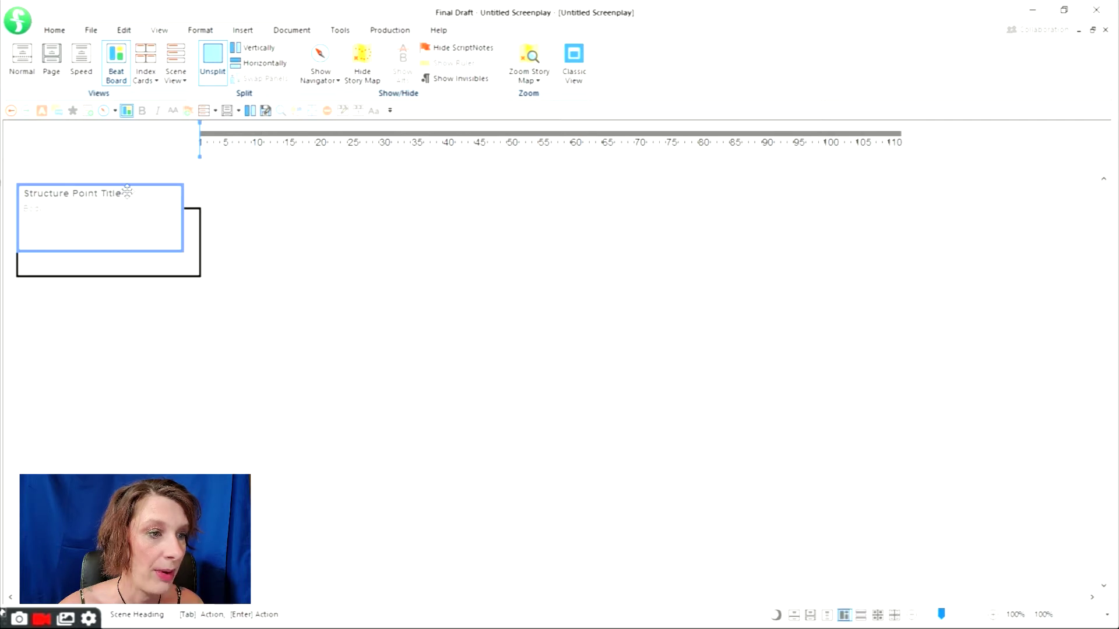
{"action": "left_click", "coordinate": [109, 197]}
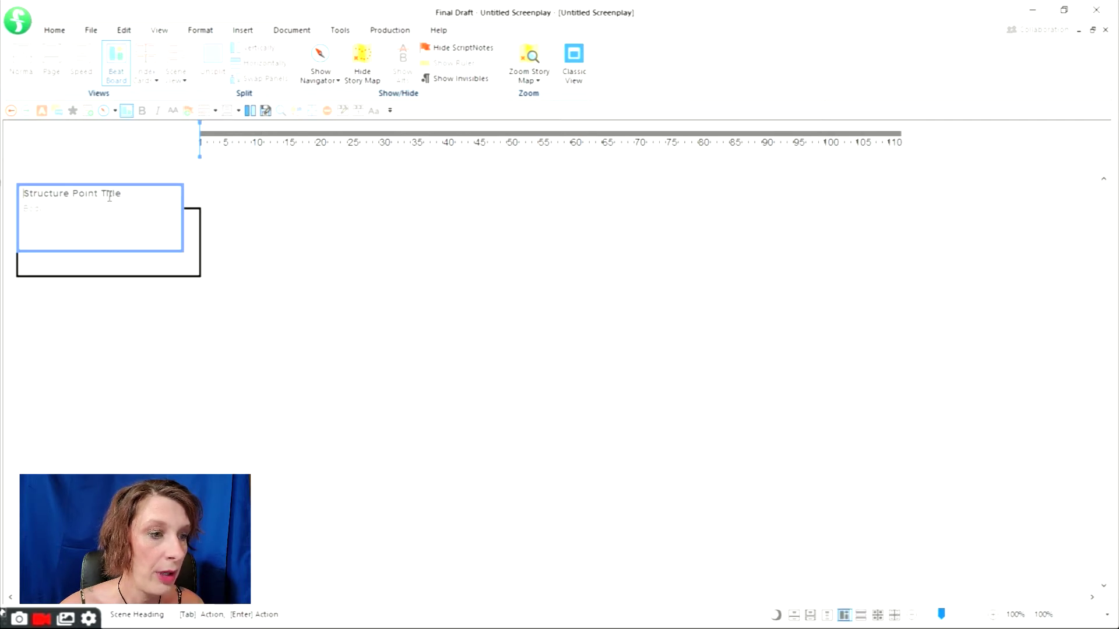
{"action": "type", "text": "Opening Image"}
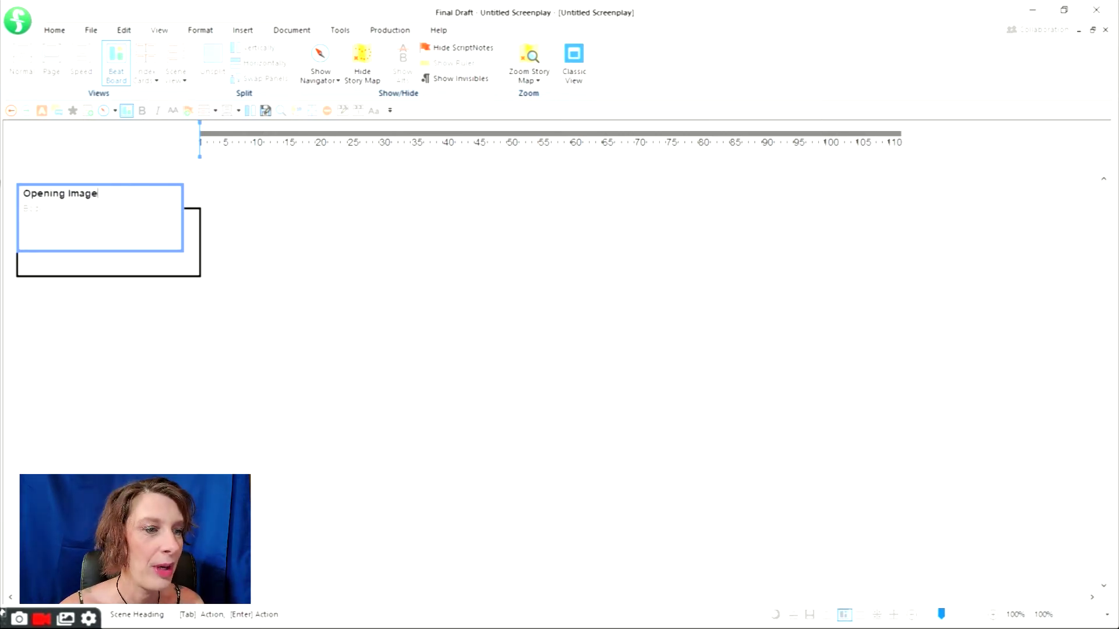
Step: Color the "Opening Image" structure point with a bright red custom color
{"action": "left_click", "coordinate": [242, 246]}
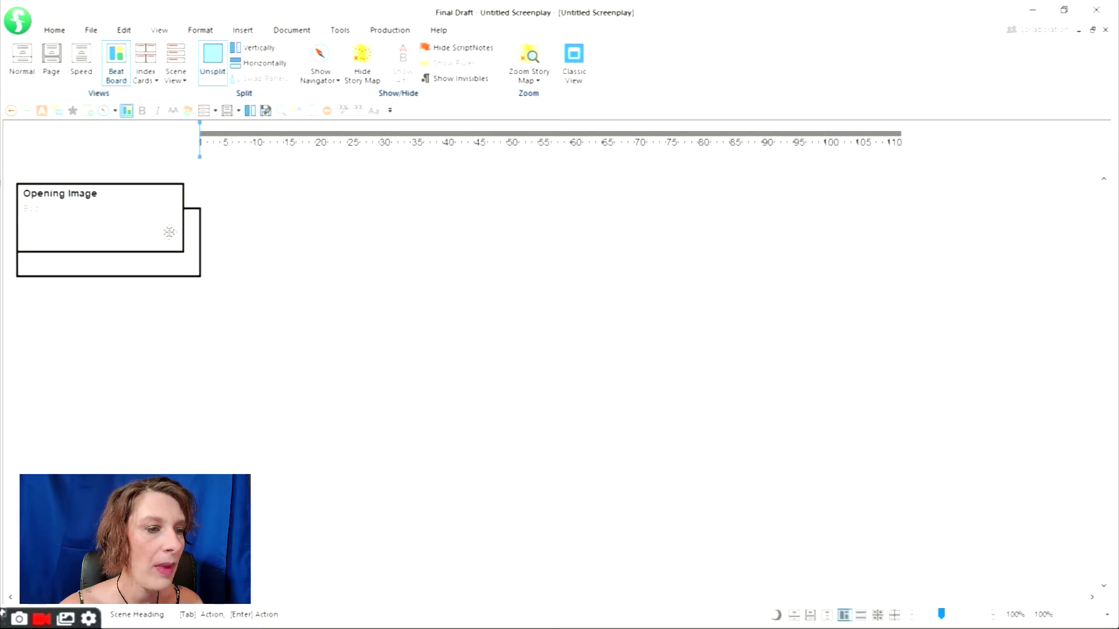
{"action": "right_click", "coordinate": [129, 227]}
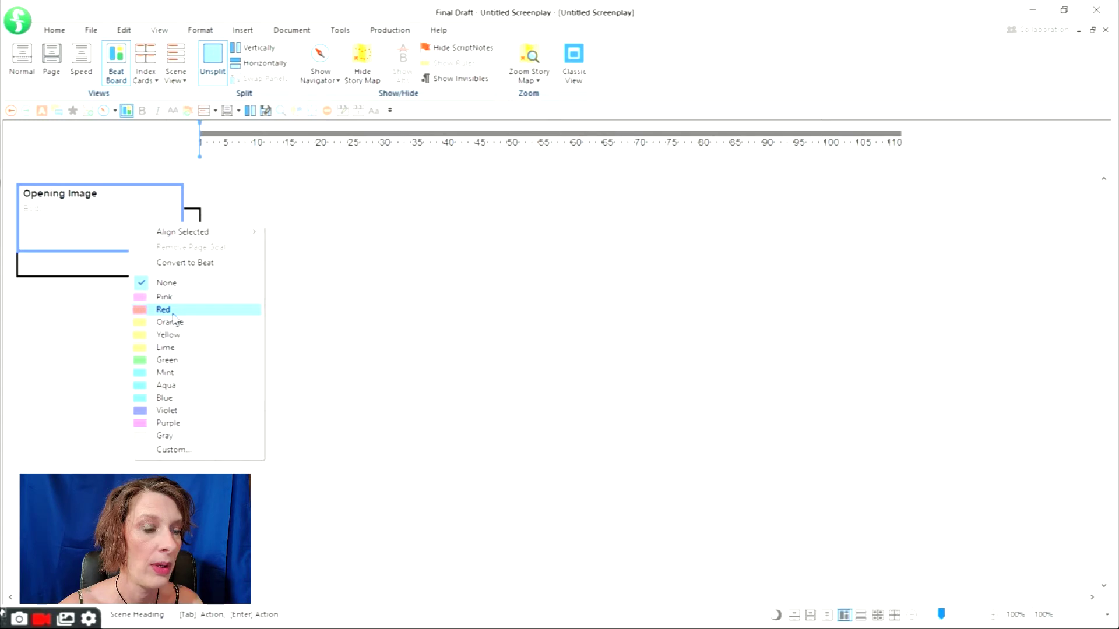
{"action": "left_click", "coordinate": [175, 451]}
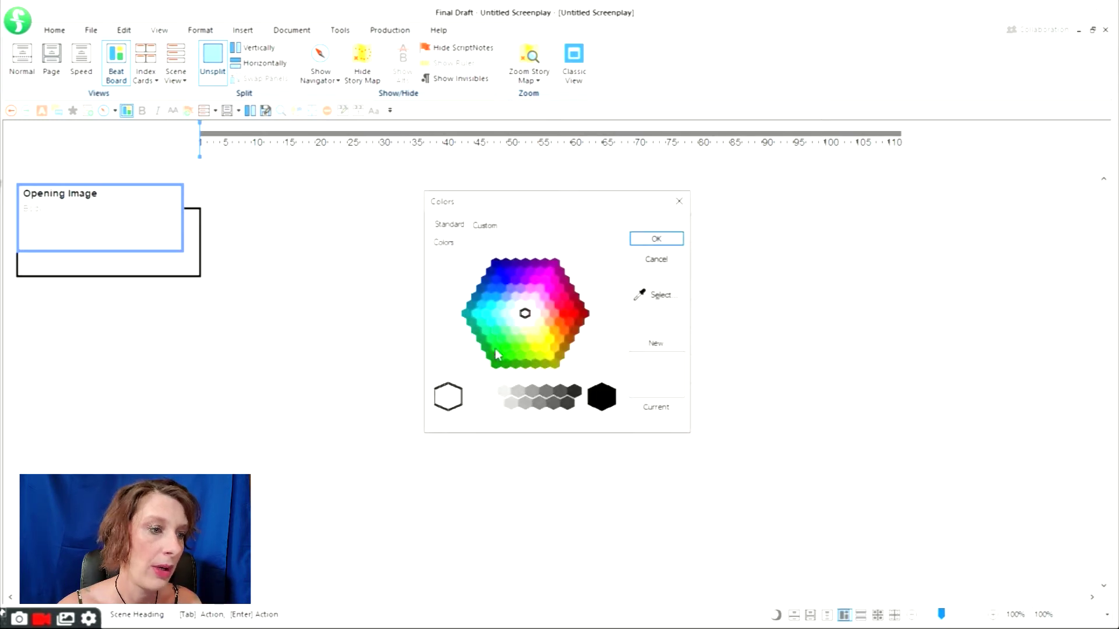
{"action": "left_click", "coordinate": [563, 313]}
{"action": "left_click", "coordinate": [646, 239]}
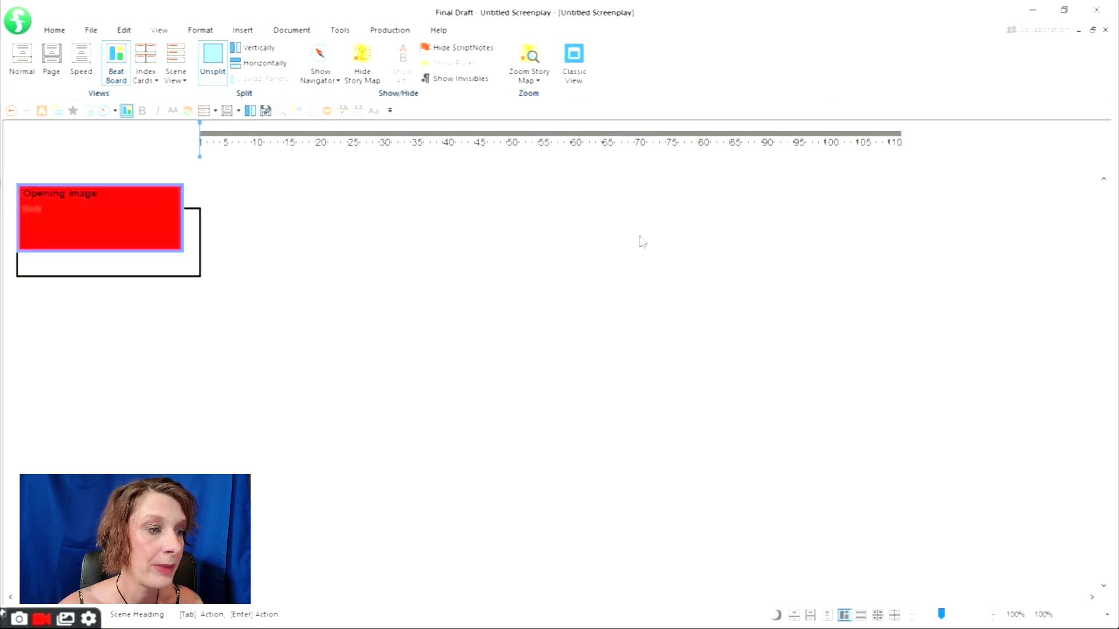
{"action": "left_click", "coordinate": [233, 257]}
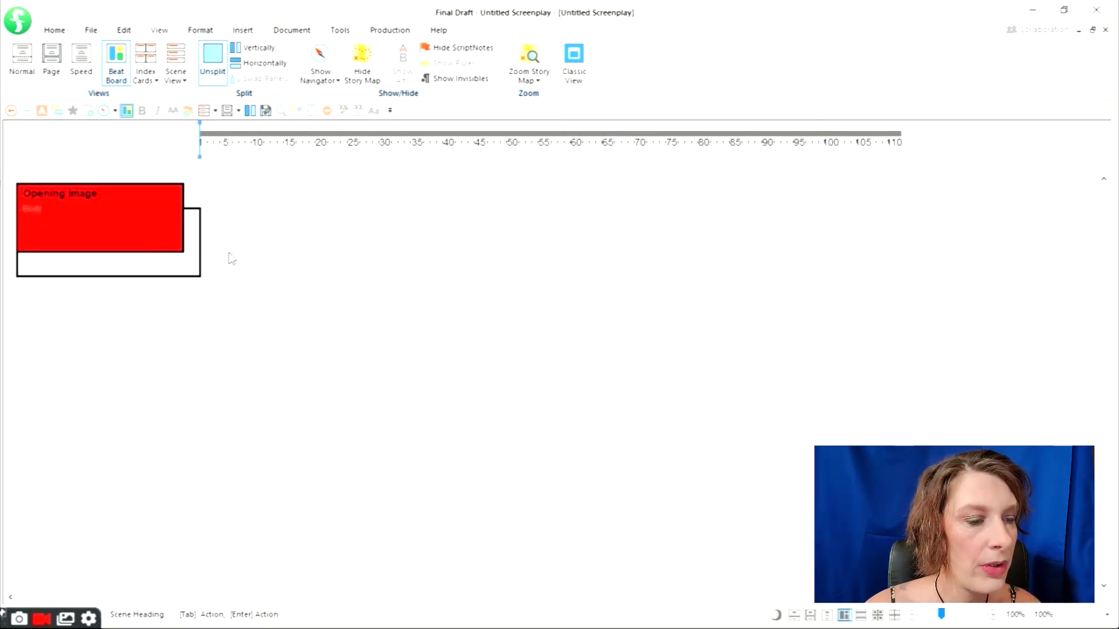
Step: Place the "Opening Image" structure point at page 1 of the story map and recolor it with the preset Red
{"action": "left_click_drag", "start_coordinate": [136, 222], "coordinate": [200, 125]}
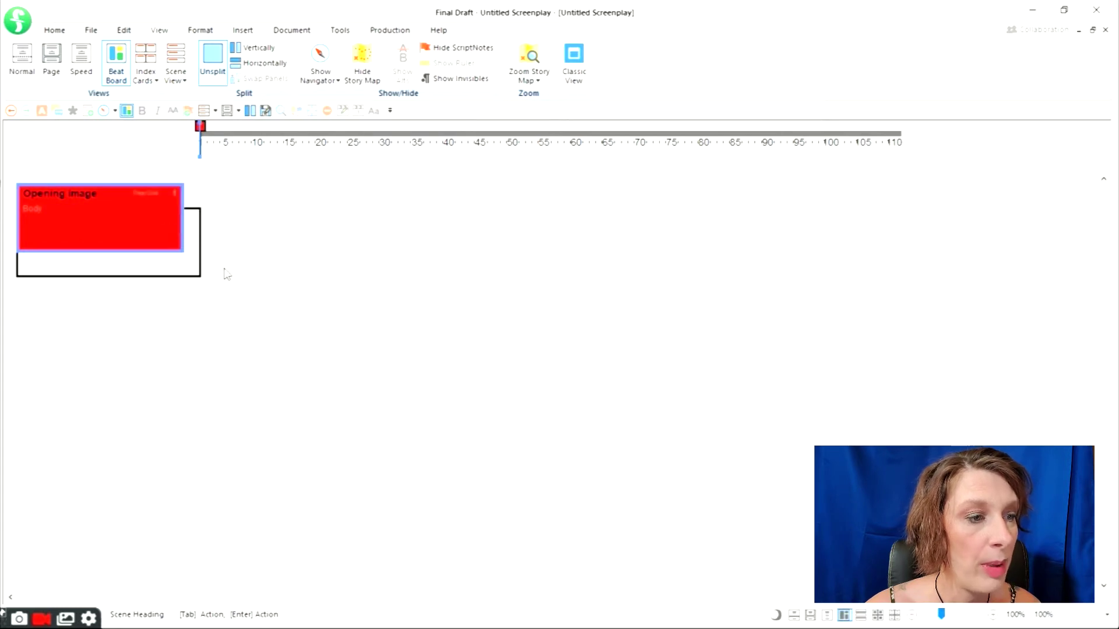
{"action": "right_click", "coordinate": [150, 211]}
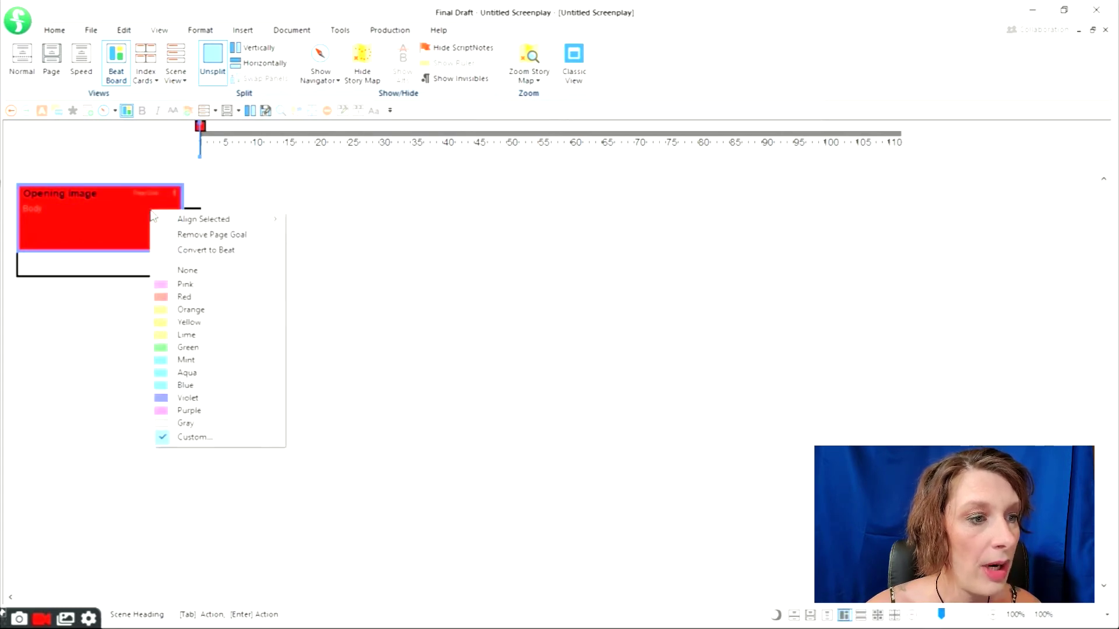
{"action": "left_click", "coordinate": [164, 301]}
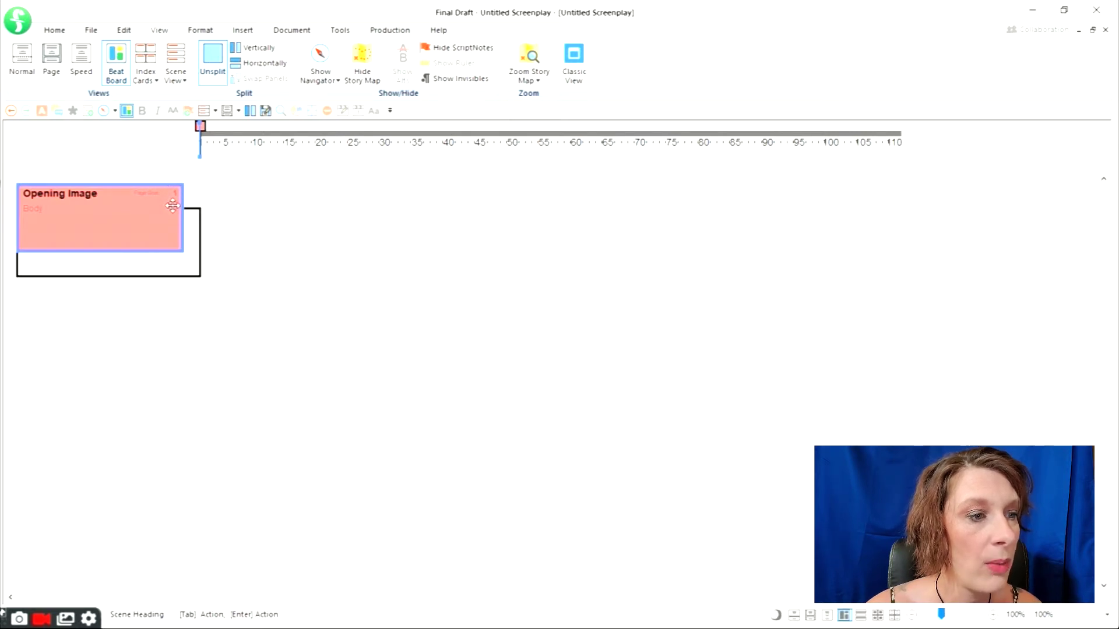
Step: Select the untitled rear structure point and assign it a preset color
{"action": "left_click", "coordinate": [130, 269]}
{"action": "right_click", "coordinate": [129, 268]}
{"action": "left_click", "coordinate": [168, 368]}
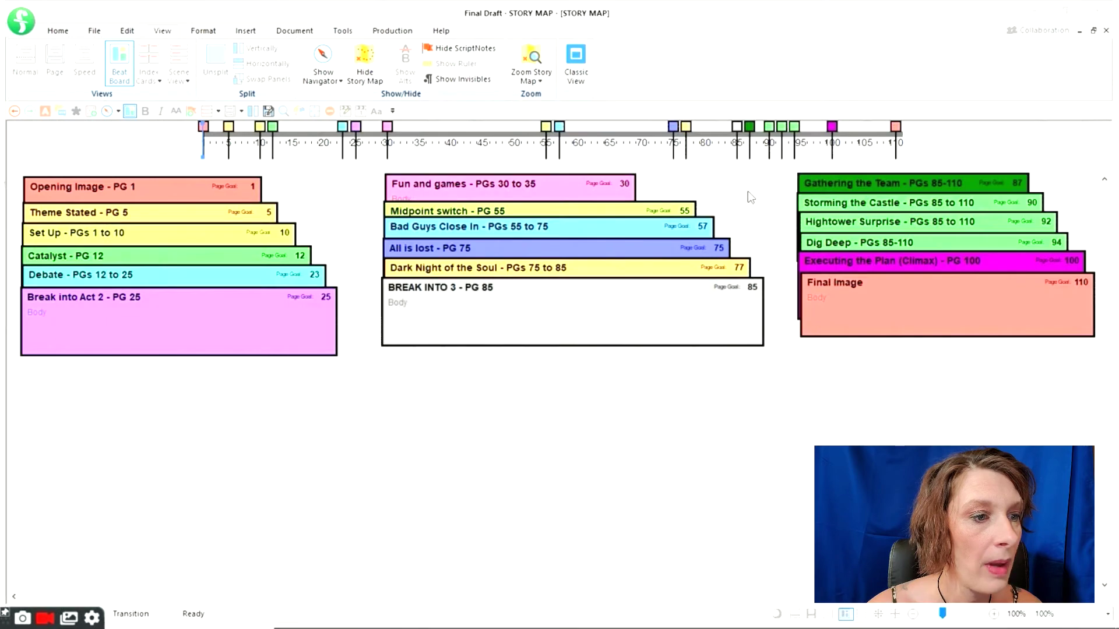
Step: In the STORY MAP document, recolor the "Hightower Surprise" structure point Aqua and restore the overlapping order of the cards below it
{"action": "mouse_move", "coordinate": [770, 127]}
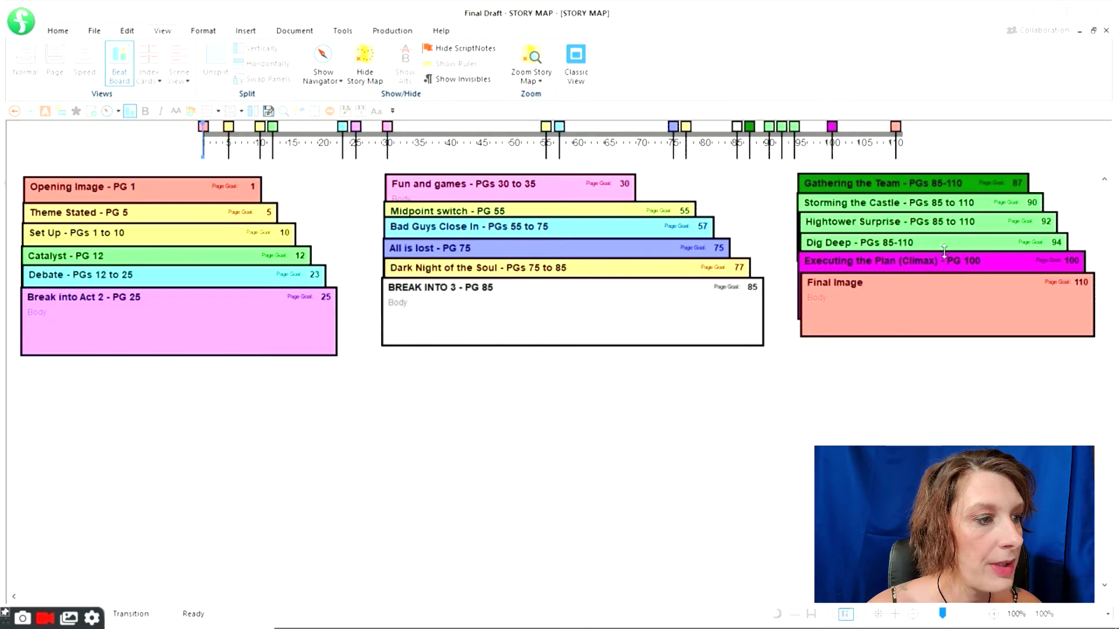
{"action": "left_click", "coordinate": [911, 224]}
{"action": "right_click", "coordinate": [910, 226]}
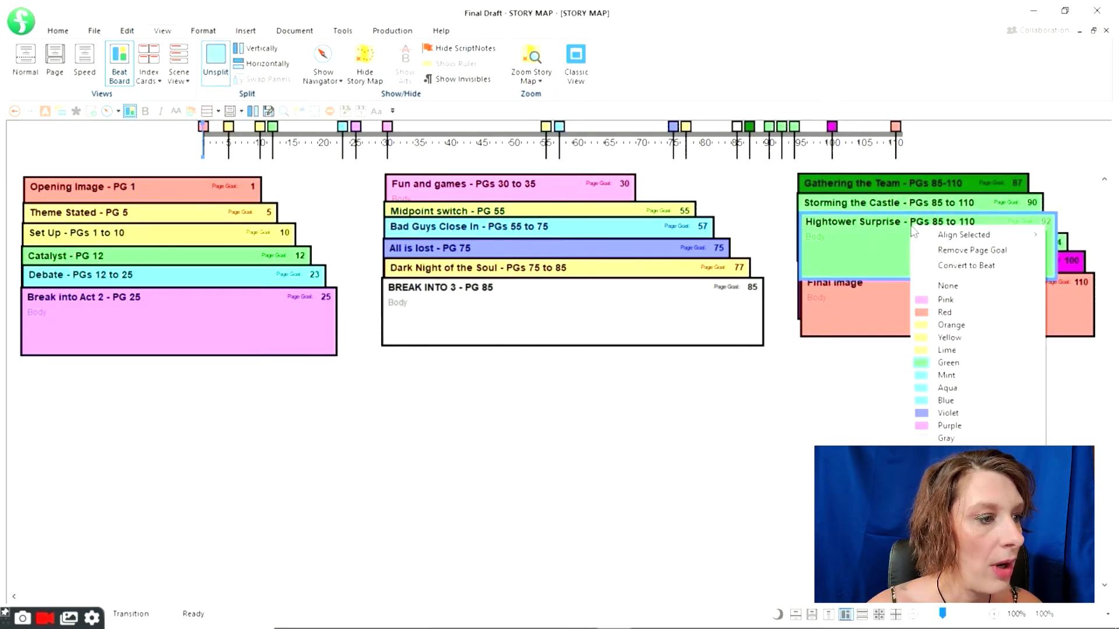
{"action": "left_click", "coordinate": [946, 388]}
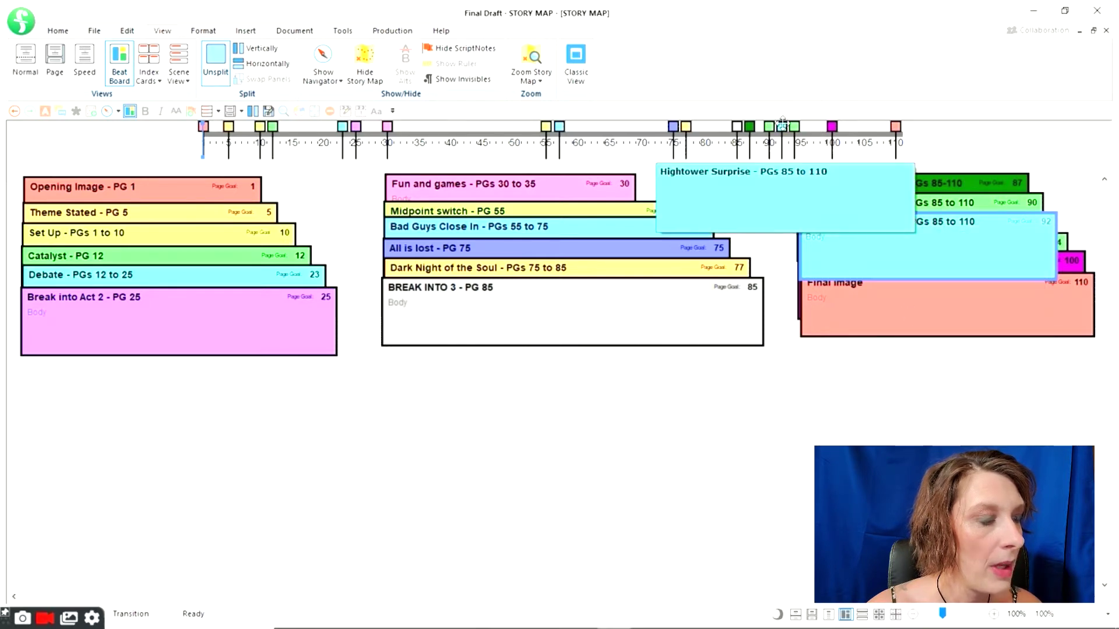
{"action": "left_click", "coordinate": [1061, 243]}
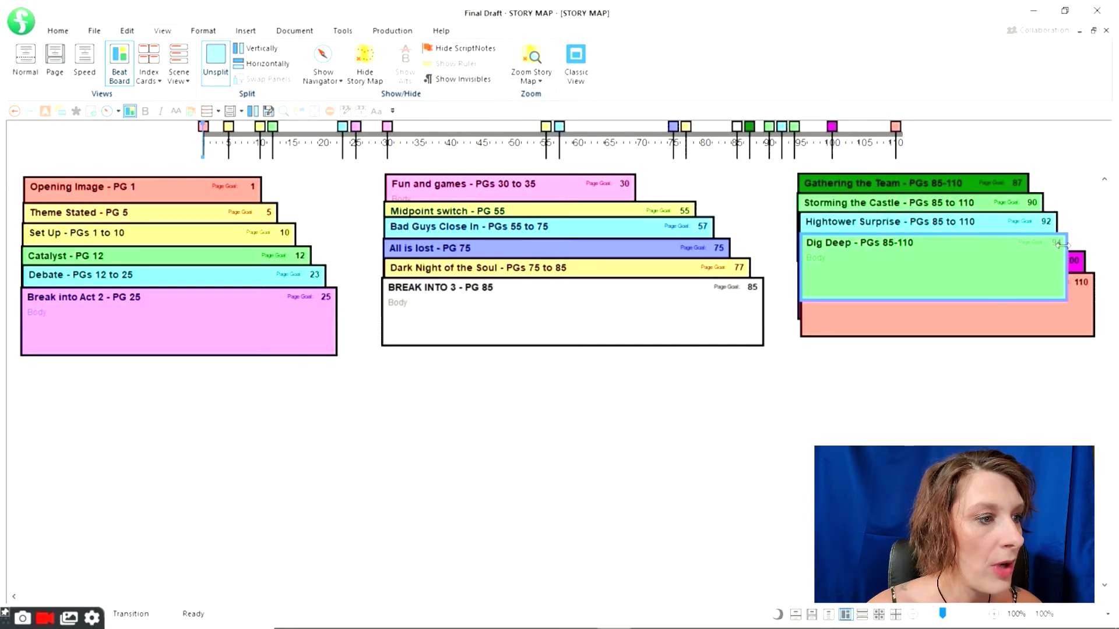
{"action": "left_click", "coordinate": [1075, 260]}
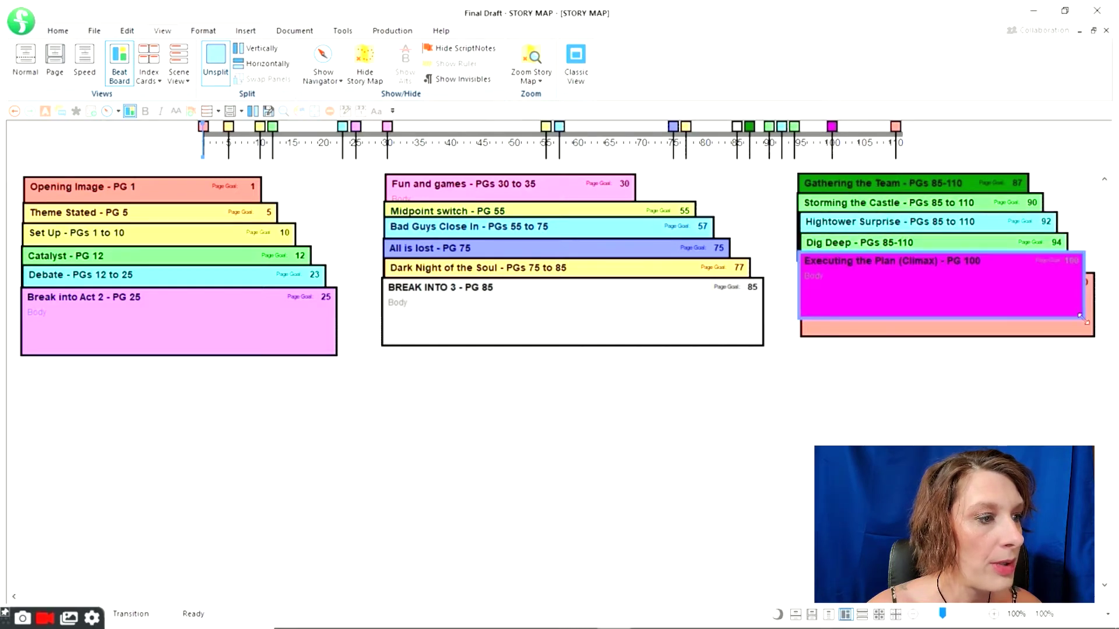
{"action": "left_click", "coordinate": [1083, 324]}
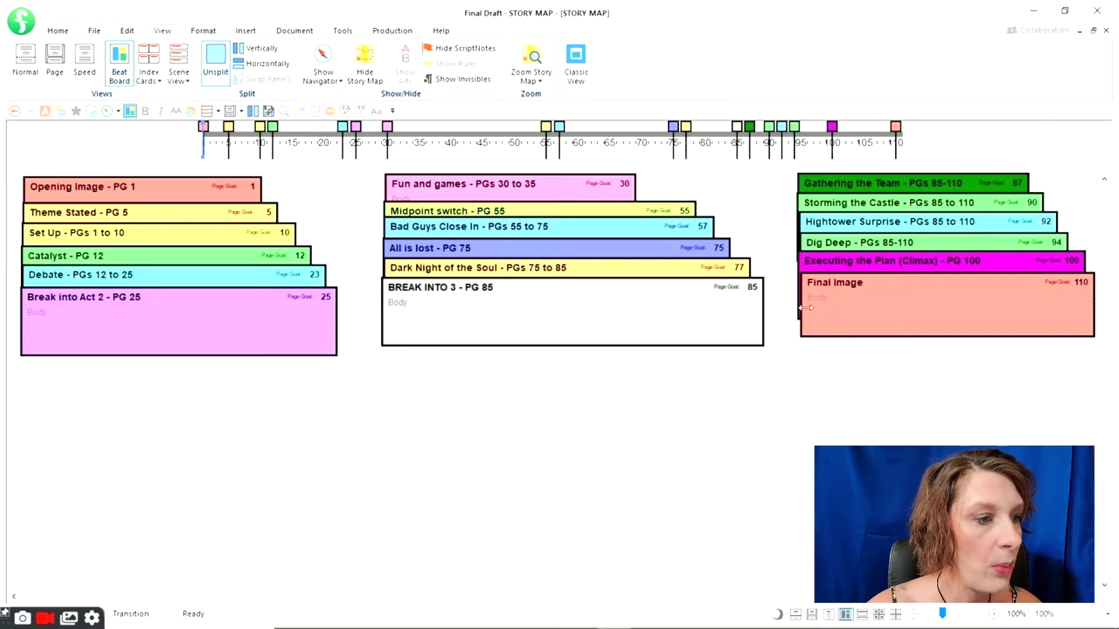
Step: On the story map, move "Storming the Castle" to page 95 and "Dig Deep" to page 90
{"action": "mouse_move", "coordinate": [769, 126]}
{"action": "left_click_drag", "start_coordinate": [769, 126], "coordinate": [802, 126]}
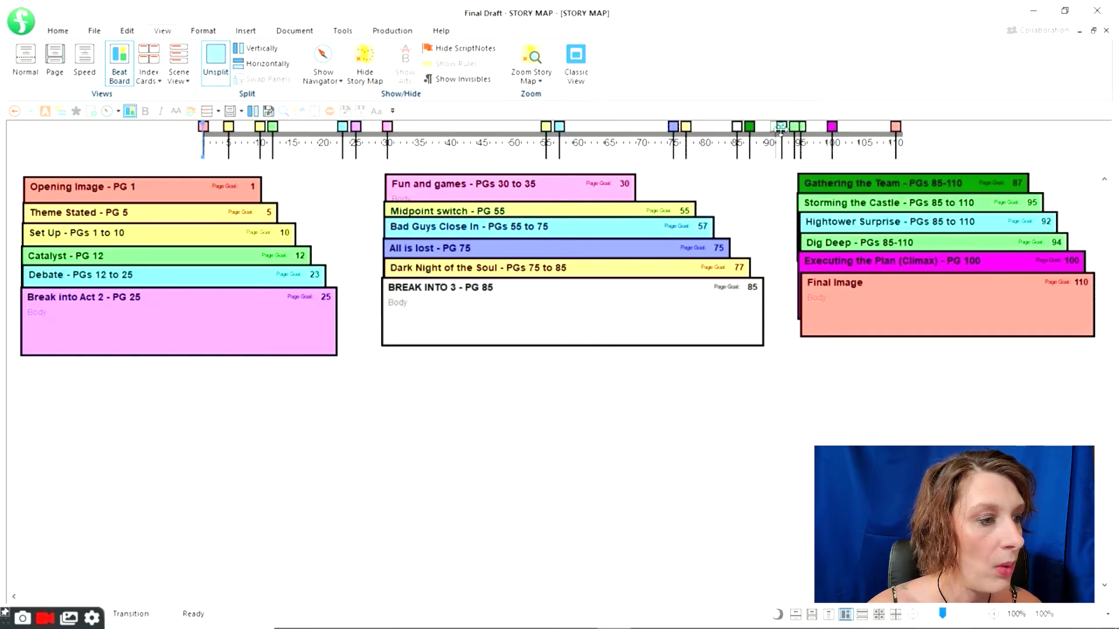
{"action": "left_click_drag", "start_coordinate": [794, 126], "coordinate": [769, 125]}
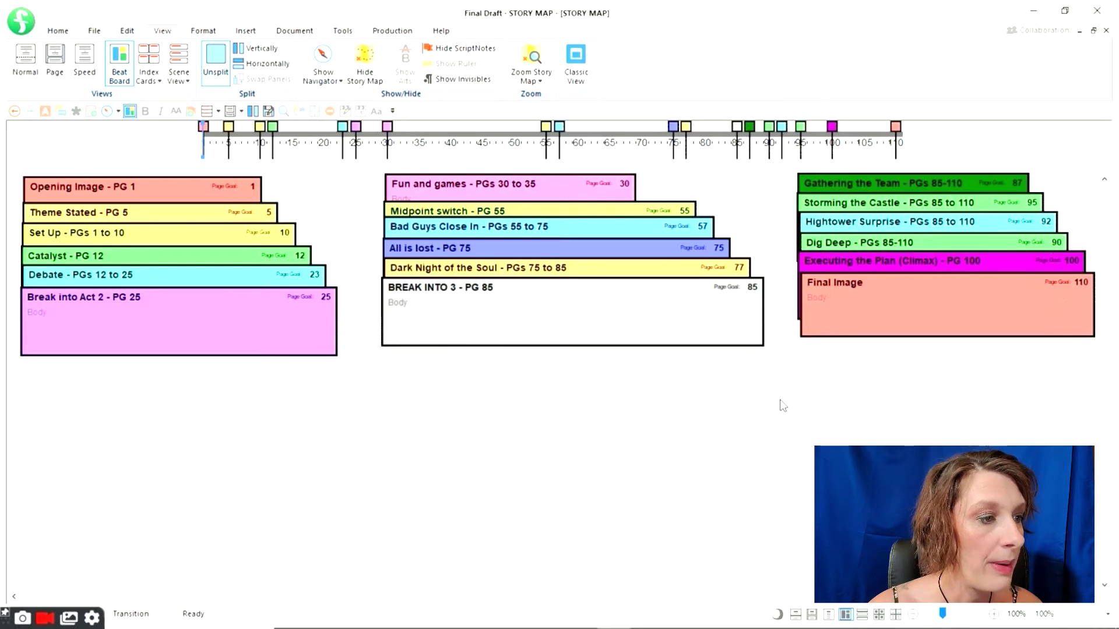
Step: Create a beat titled "Hero's Status Quo" and position it just below the Act 1 stack of structure points
{"action": "right_click", "coordinate": [114, 446]}
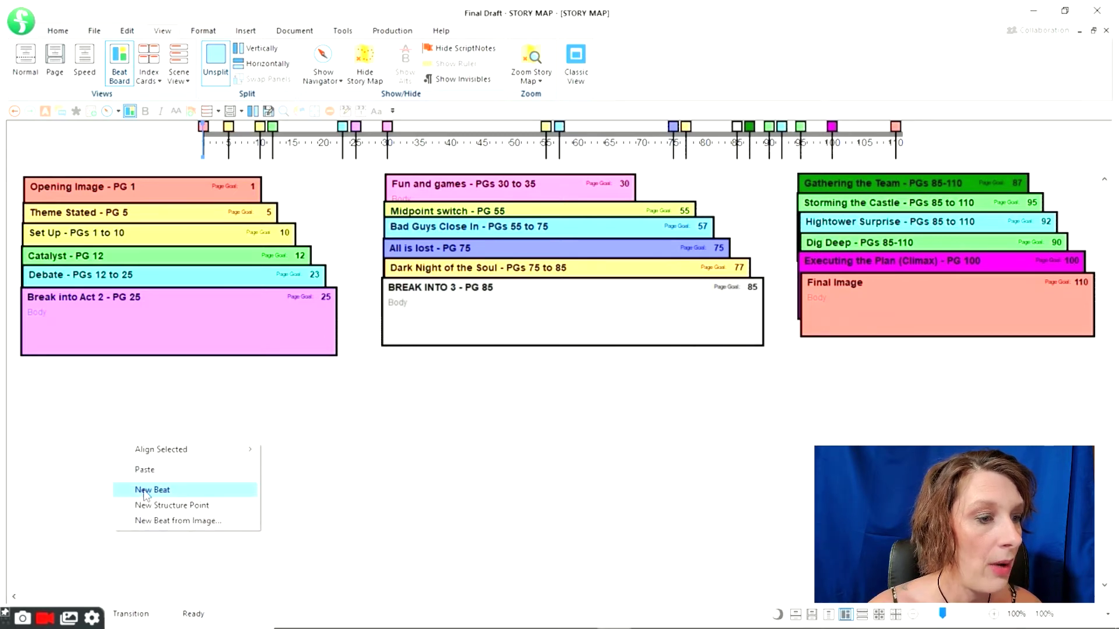
{"action": "left_click", "coordinate": [169, 492]}
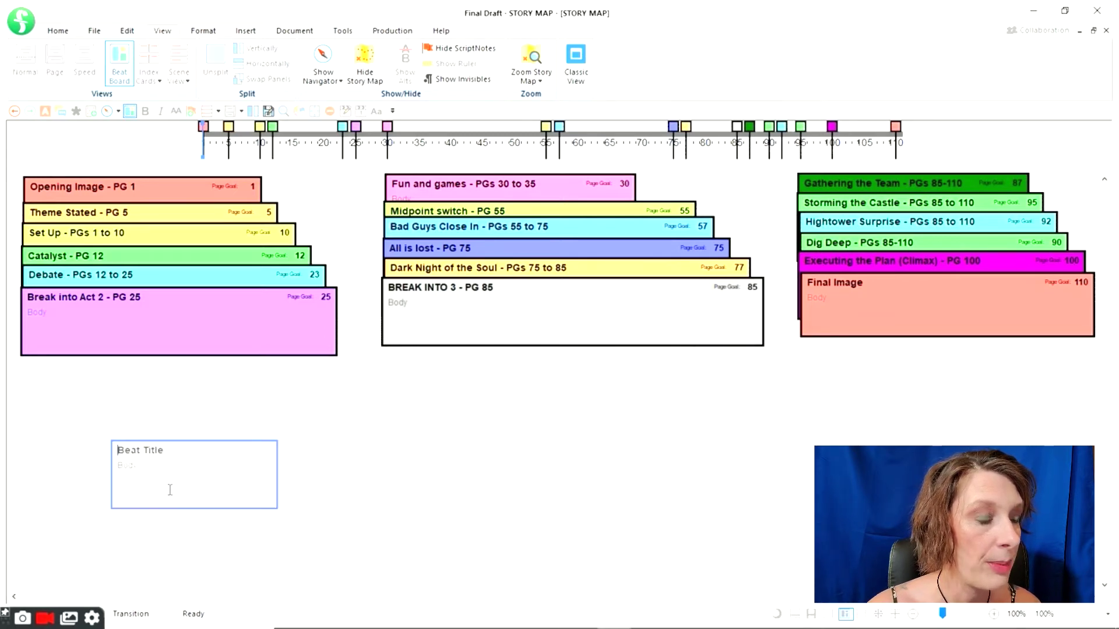
{"action": "type", "text": "Hero's Status Quo"}
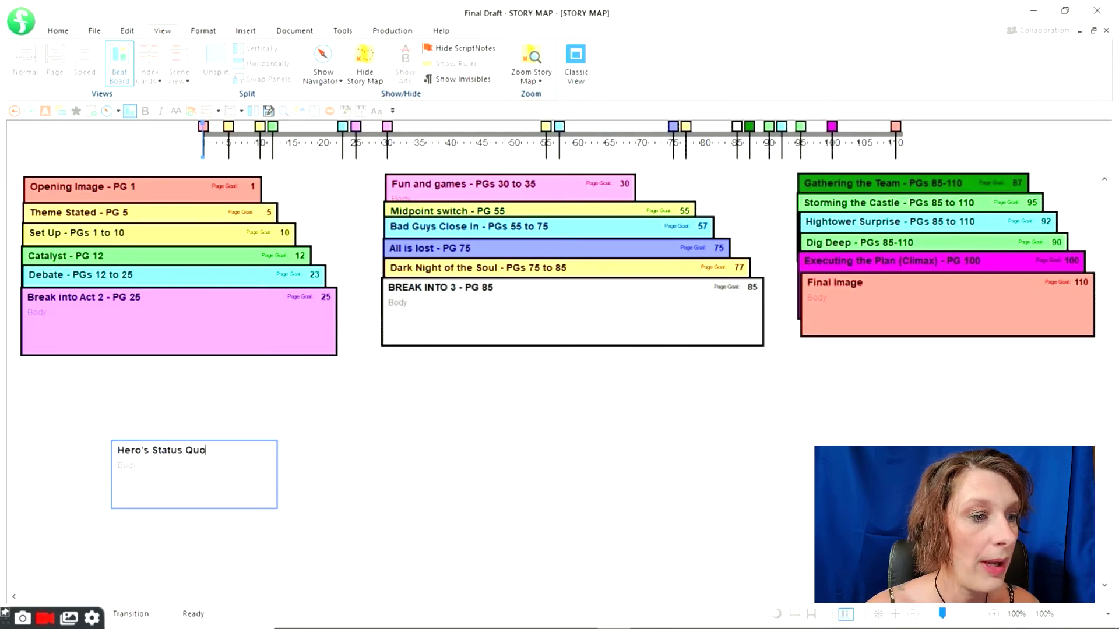
{"action": "left_click", "coordinate": [313, 530]}
{"action": "left_click_drag", "start_coordinate": [219, 471], "coordinate": [154, 419]}
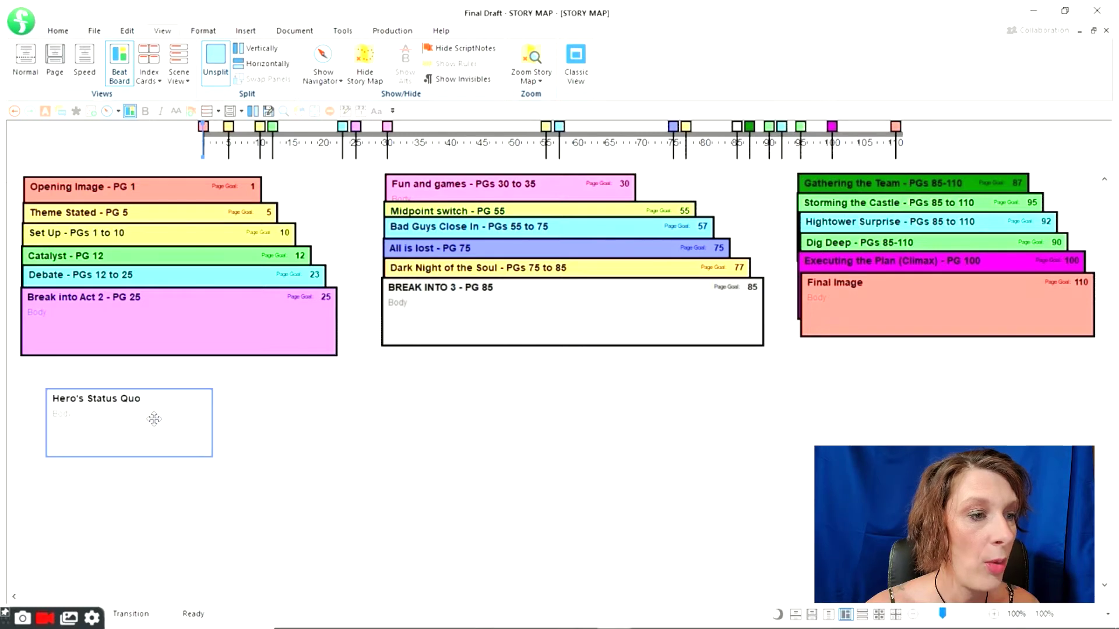
Step: Color the "Hero's Status Quo" beat Red and place it at page 2 of the story map
{"action": "right_click", "coordinate": [154, 419]}
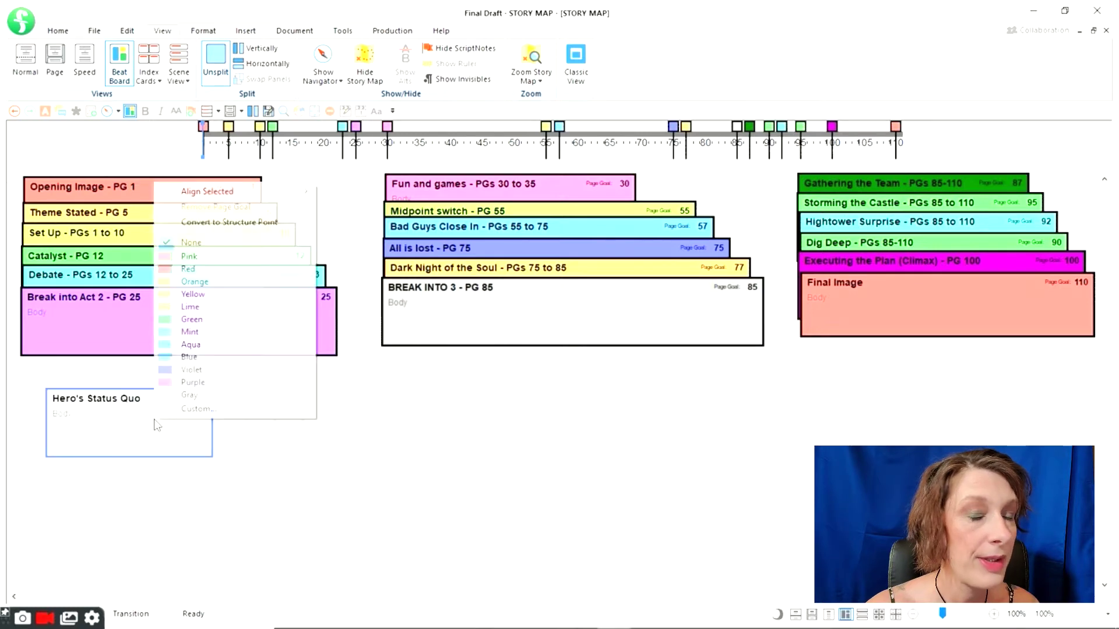
{"action": "left_click", "coordinate": [211, 271]}
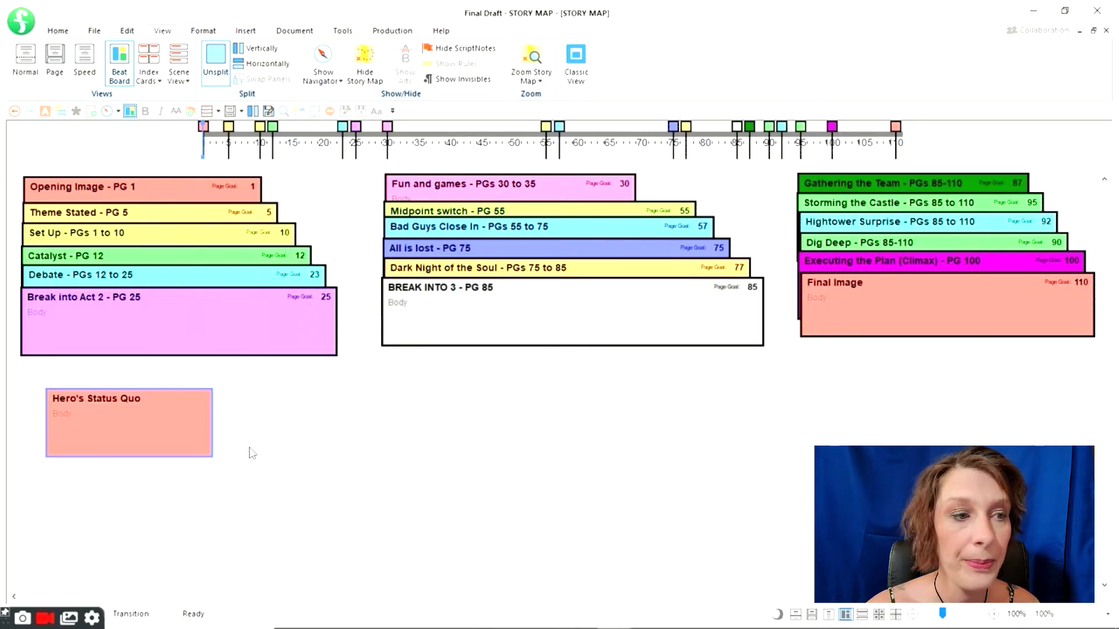
{"action": "left_click_drag", "start_coordinate": [174, 415], "coordinate": [211, 153]}
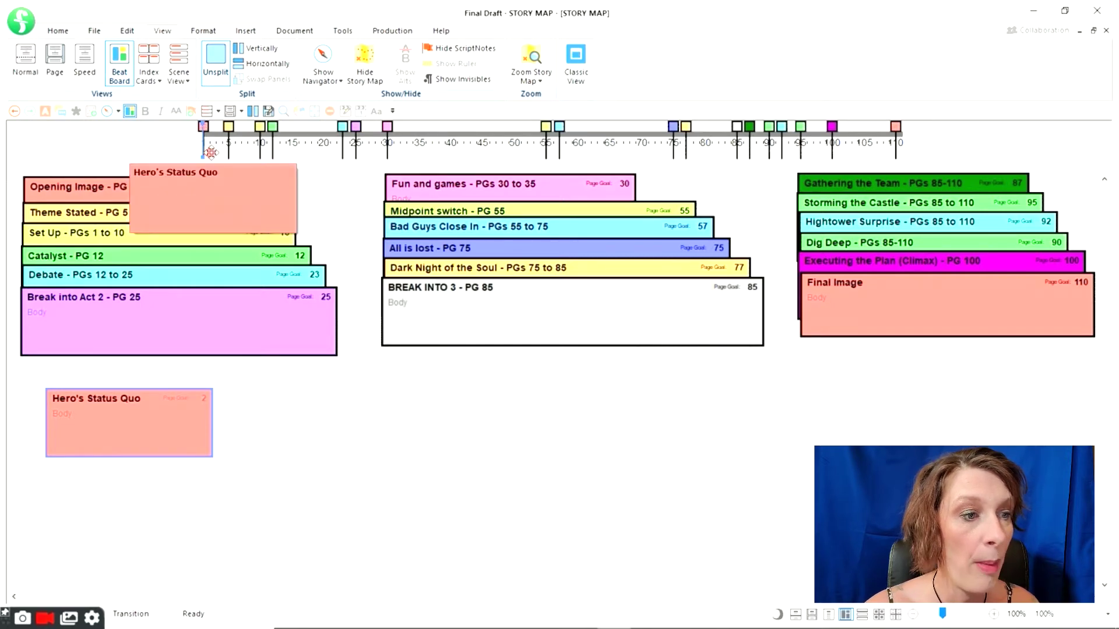
{"action": "left_click", "coordinate": [224, 480]}
Step: Create another beat titled "Person # 2" below the "Hero's Status Quo" beat
{"action": "right_click", "coordinate": [179, 480]}
{"action": "left_click", "coordinate": [223, 526]}
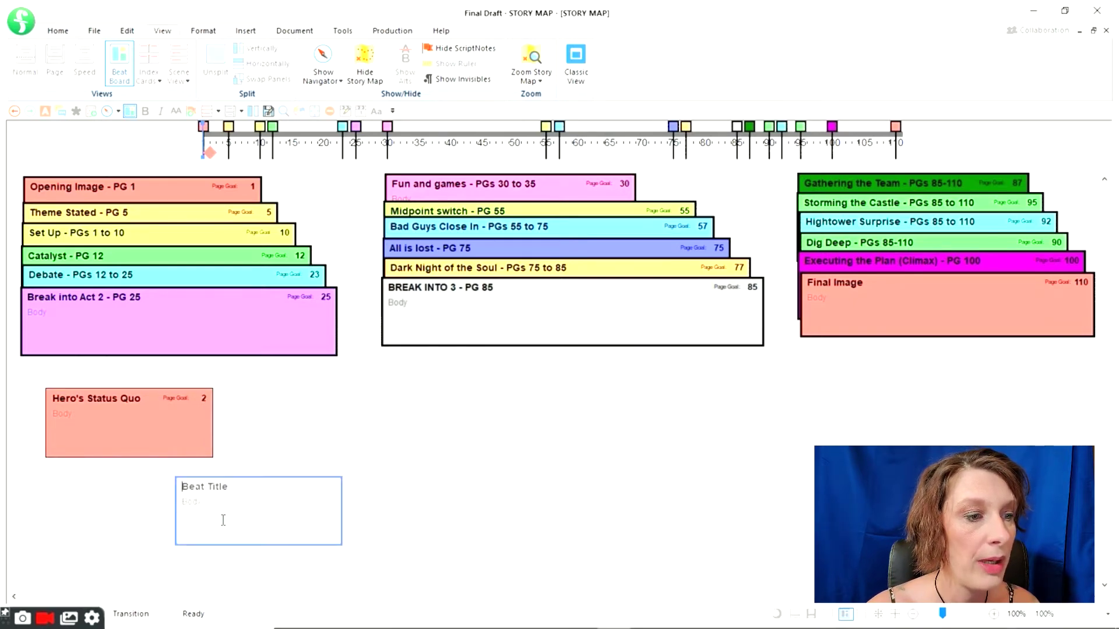
{"action": "type", "text": "P"}
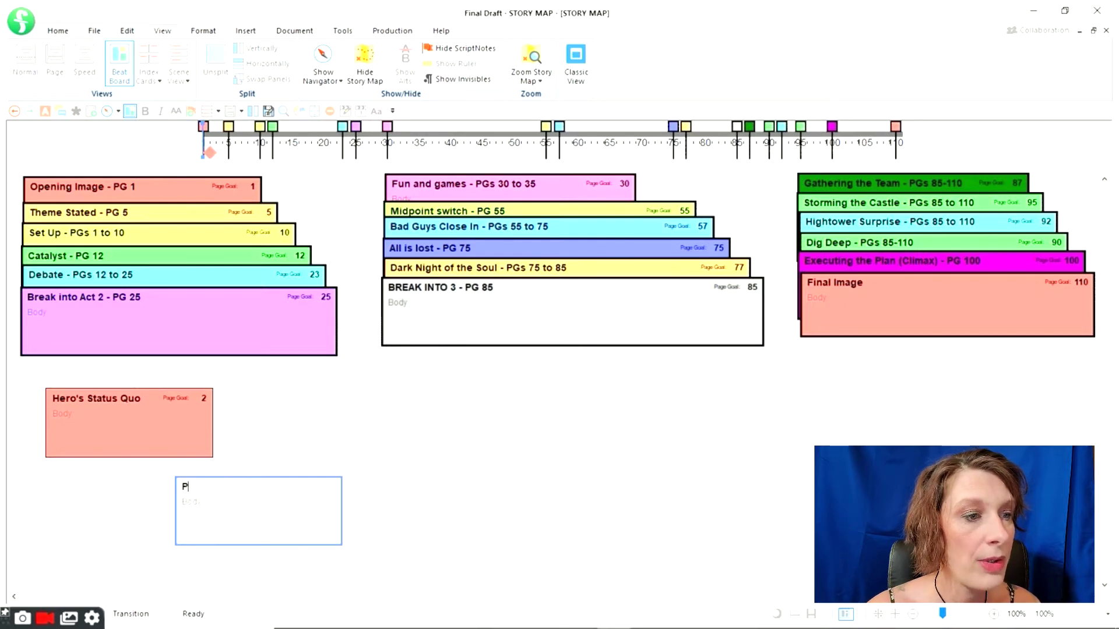
{"action": "type", "text": "erson # 2"}
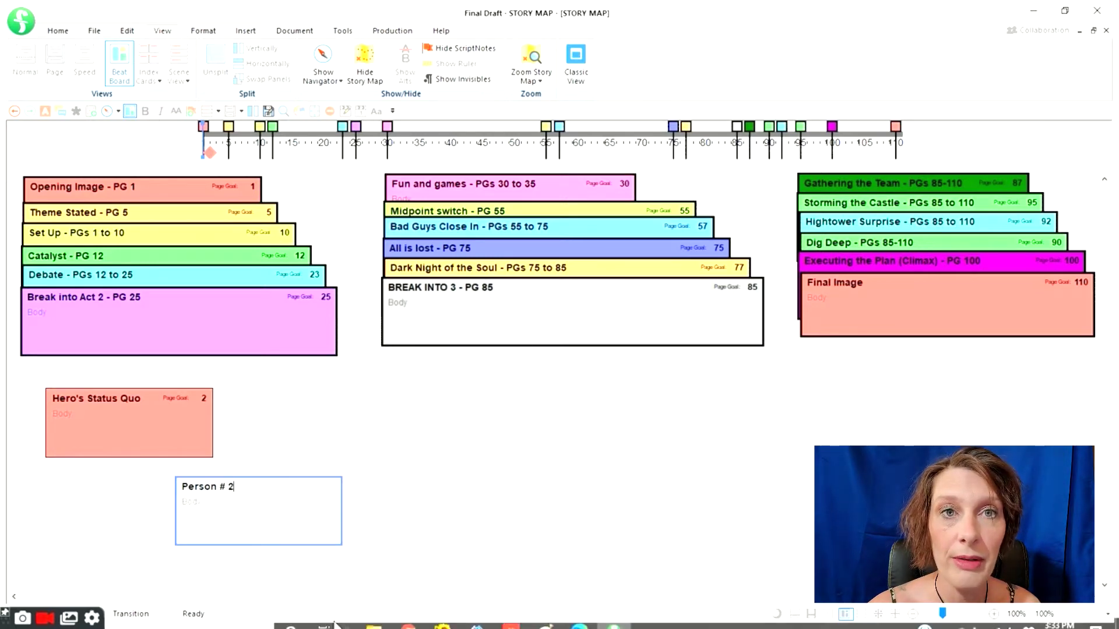
{"action": "left_click", "coordinate": [417, 532]}
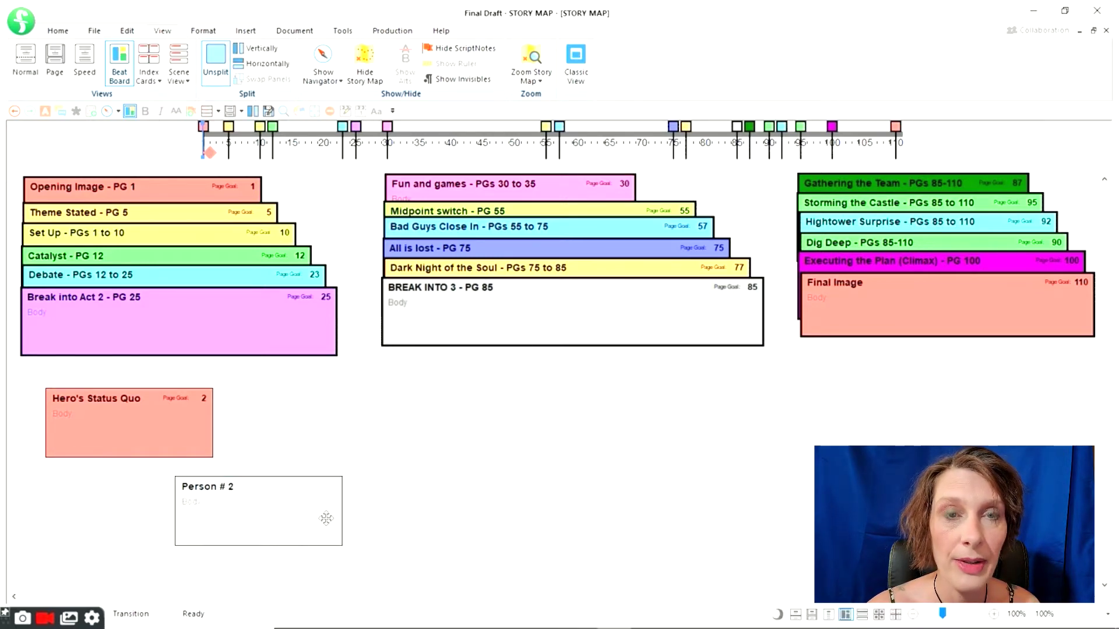
Step: Color the "Person # 2" beat Red and place it near the start of the story map, beside the "Hero's Status Quo" marker
{"action": "right_click", "coordinate": [327, 518]}
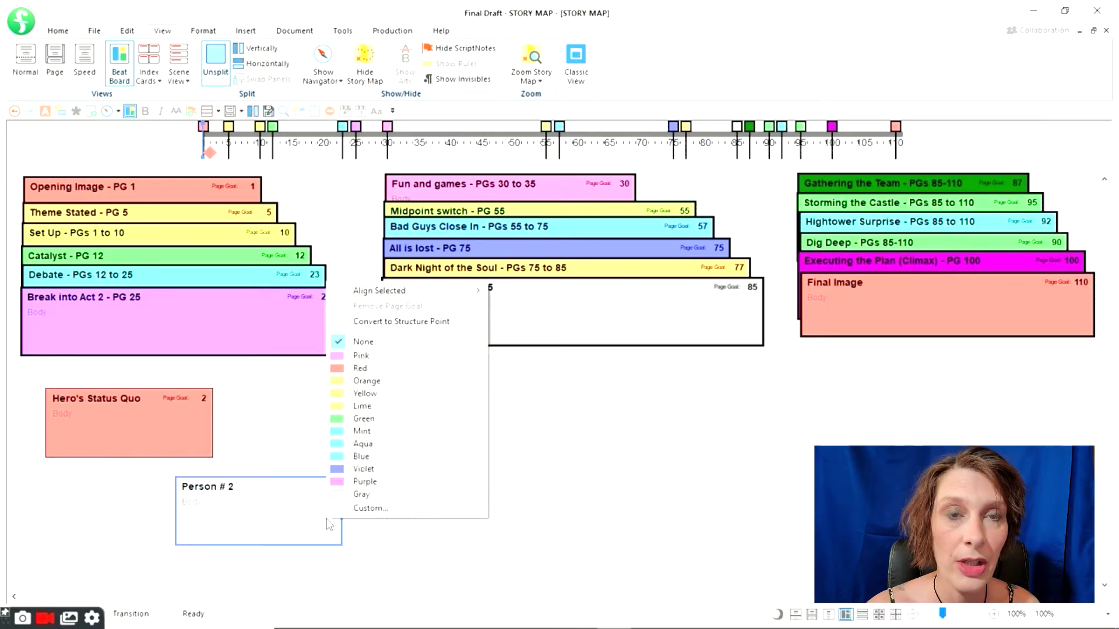
{"action": "left_click", "coordinate": [382, 372]}
{"action": "left_click", "coordinate": [144, 529]}
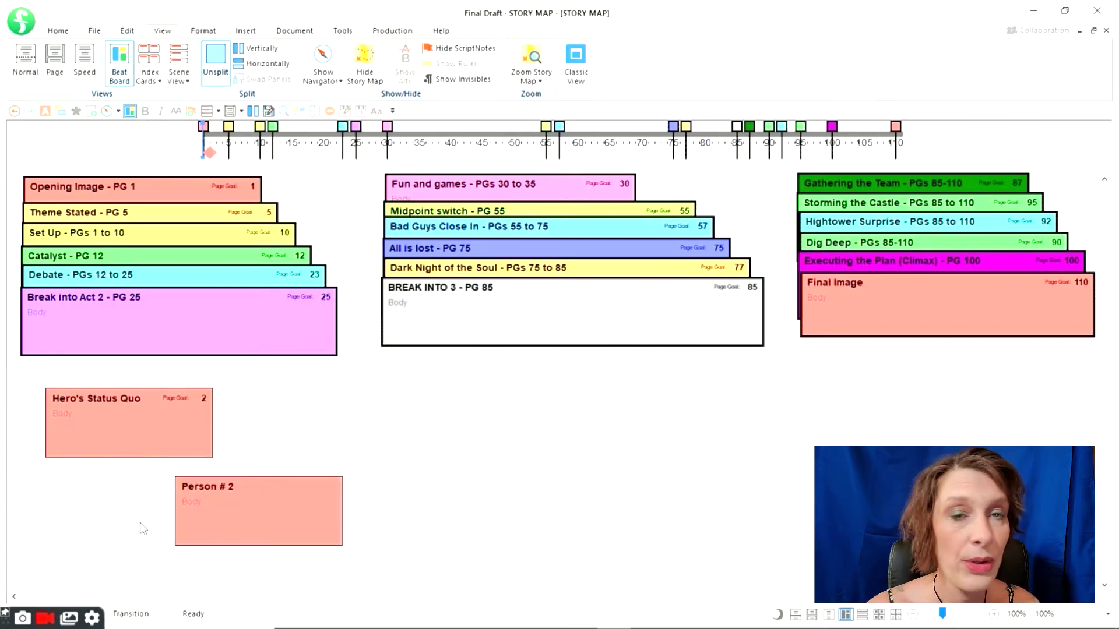
{"action": "mouse_move", "coordinate": [204, 521]}
{"action": "left_mouse_down"}
{"action": "mouse_move", "coordinate": [100, 457]}
{"action": "mouse_move", "coordinate": [199, 216]}
{"action": "mouse_move", "coordinate": [219, 149]}
{"action": "mouse_move", "coordinate": [211, 167]}
{"action": "mouse_move", "coordinate": [209, 153]}
{"action": "left_mouse_up"}
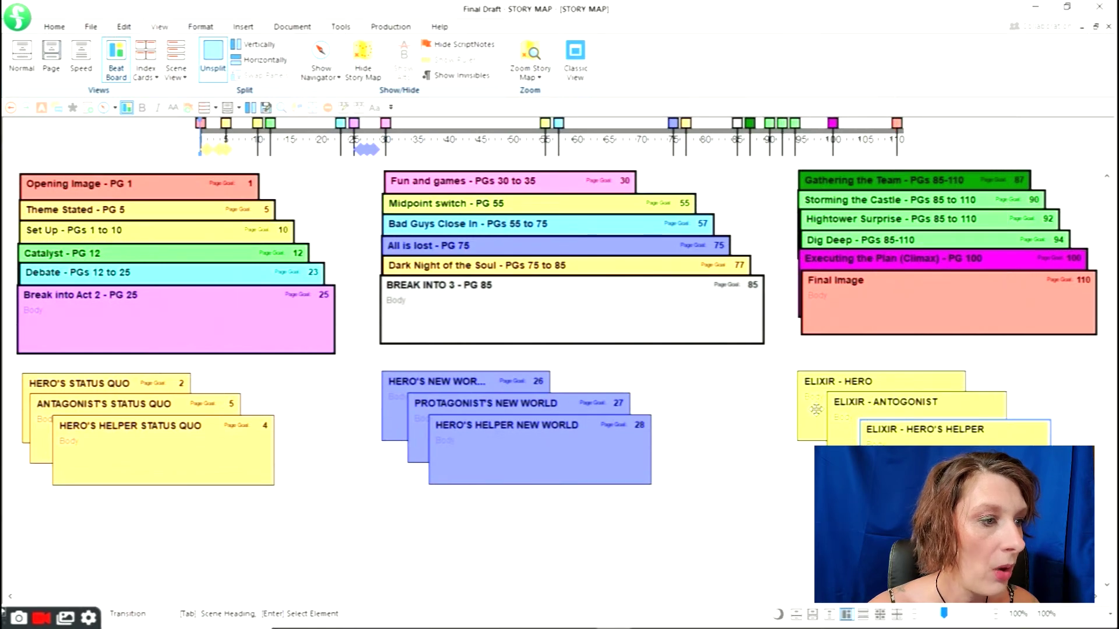
Step: Place "ELIXIR - HERO" at page 102 and "ELIXIR - ANTOGONIST" at page 104 of the story map, with "ELIXIR - HERO'S HELPER" just after them
{"action": "left_click_drag", "start_coordinate": [818, 376], "coordinate": [857, 144]}
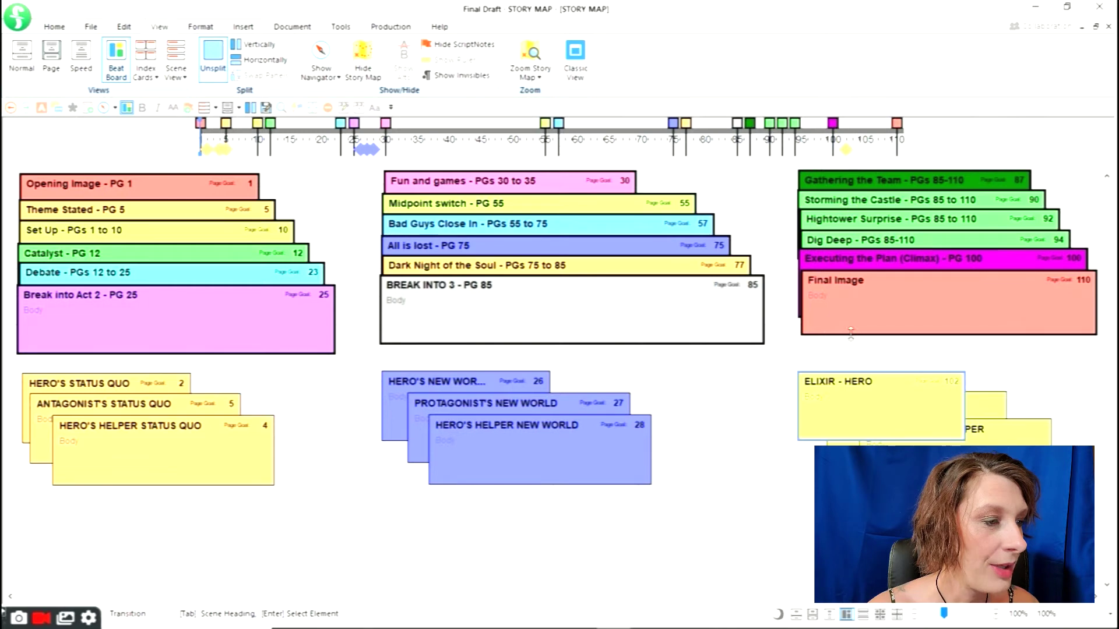
{"action": "left_click_drag", "start_coordinate": [1001, 425], "coordinate": [864, 140]}
{"action": "left_click", "coordinate": [1040, 432]}
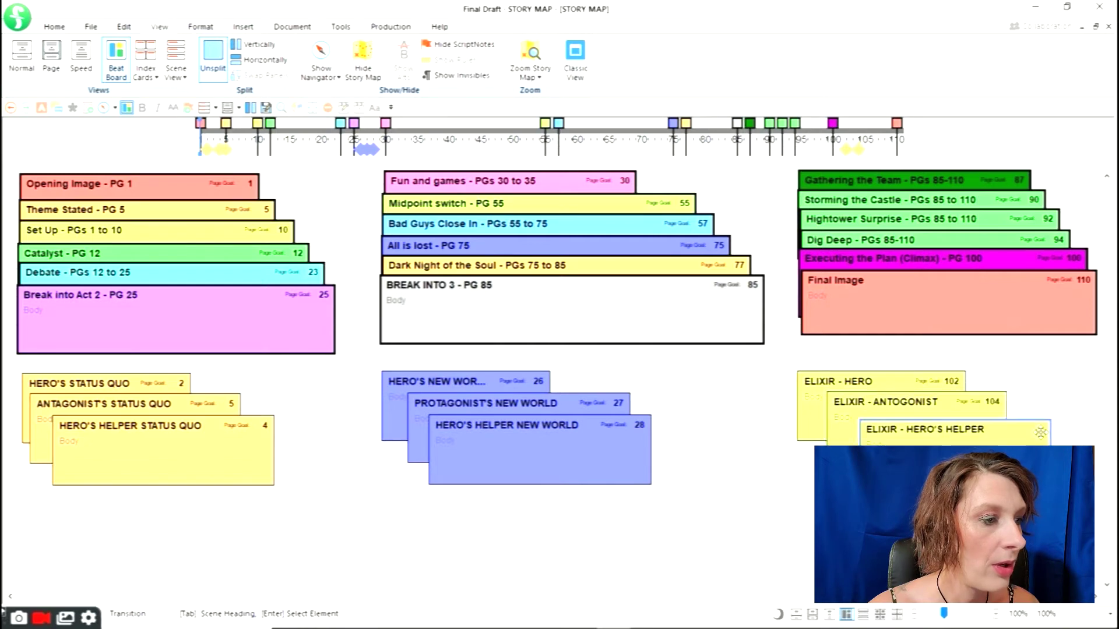
{"action": "left_click_drag", "start_coordinate": [1033, 440], "coordinate": [879, 145]}
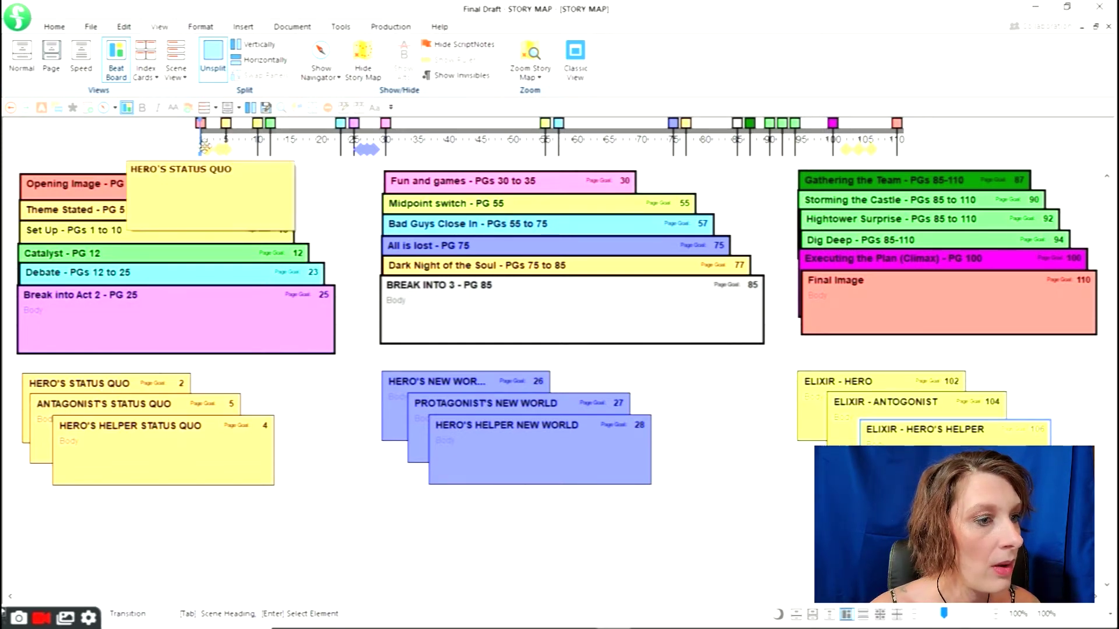
{"action": "mouse_move", "coordinate": [357, 149]}
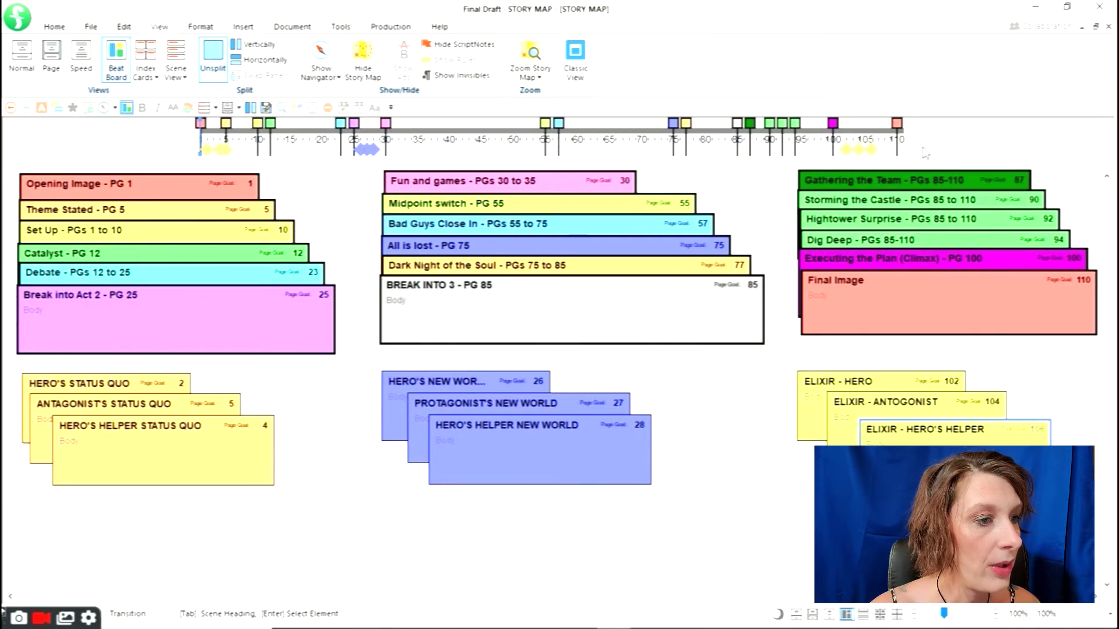
Step: Bring the "Catalyst - PG 12" and "Executing the Plan (Climax) - PG 100" beats to the front of their stacks
{"action": "mouse_move", "coordinate": [879, 149]}
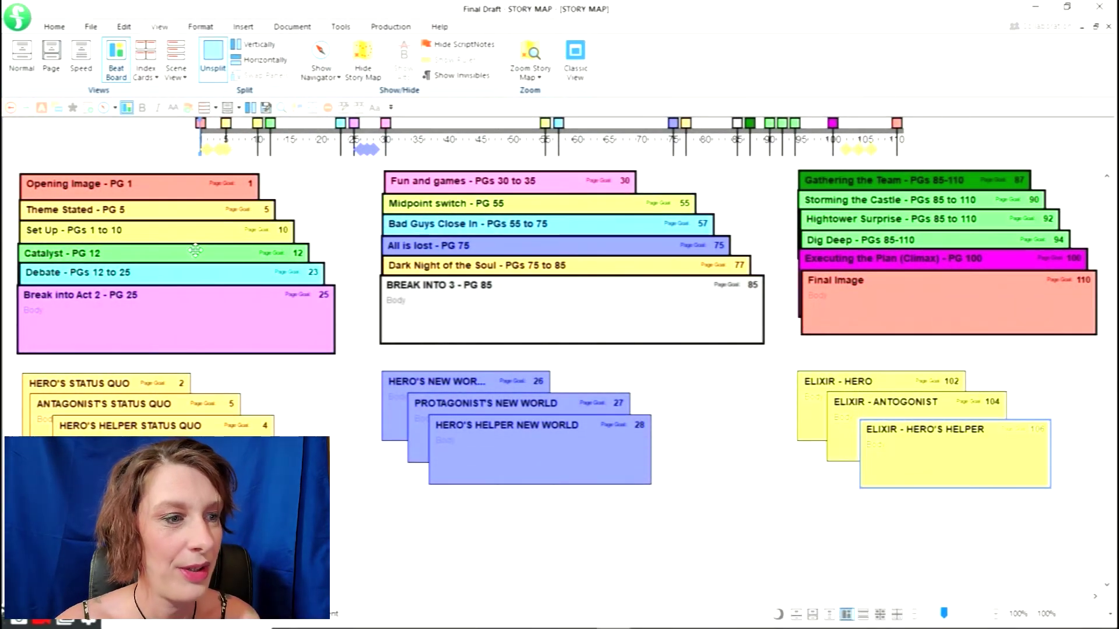
{"action": "left_click", "coordinate": [196, 250]}
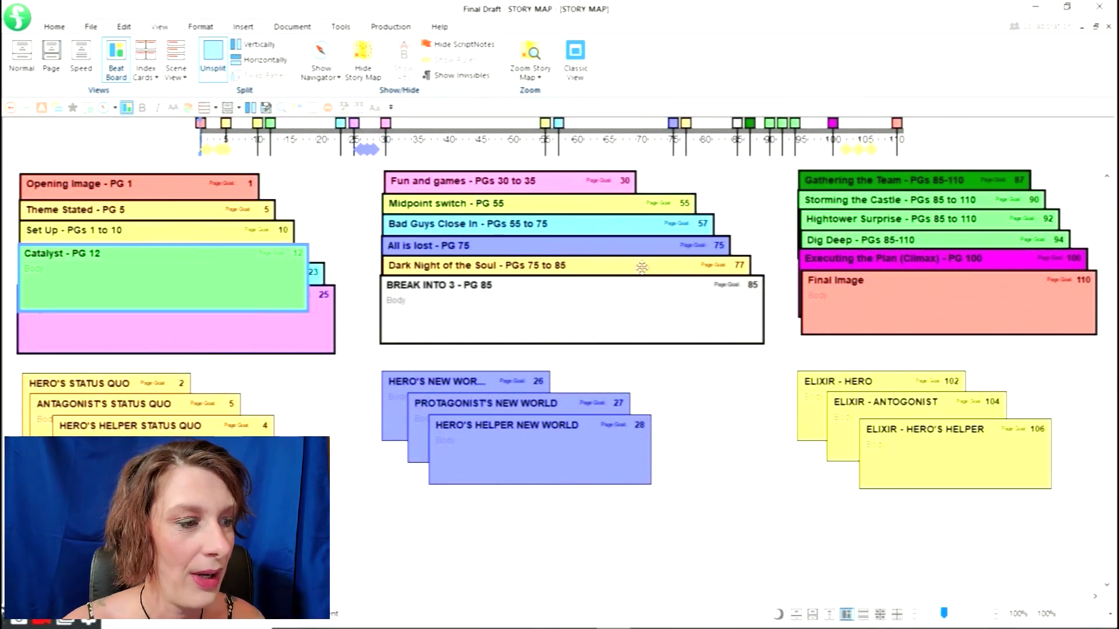
{"action": "left_click", "coordinate": [870, 267]}
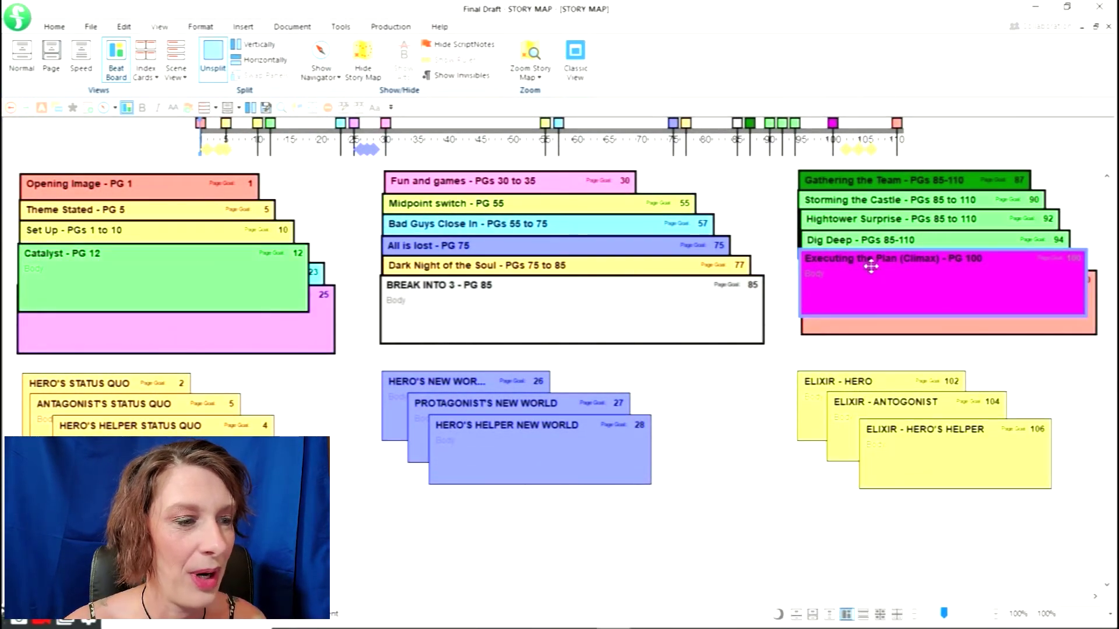
Step: Write "A deserted island" in the body of the hero's new world beat and "Lives in a busy city" in the "HERO'S STATUS QUO" beat
{"action": "left_click", "coordinate": [438, 380]}
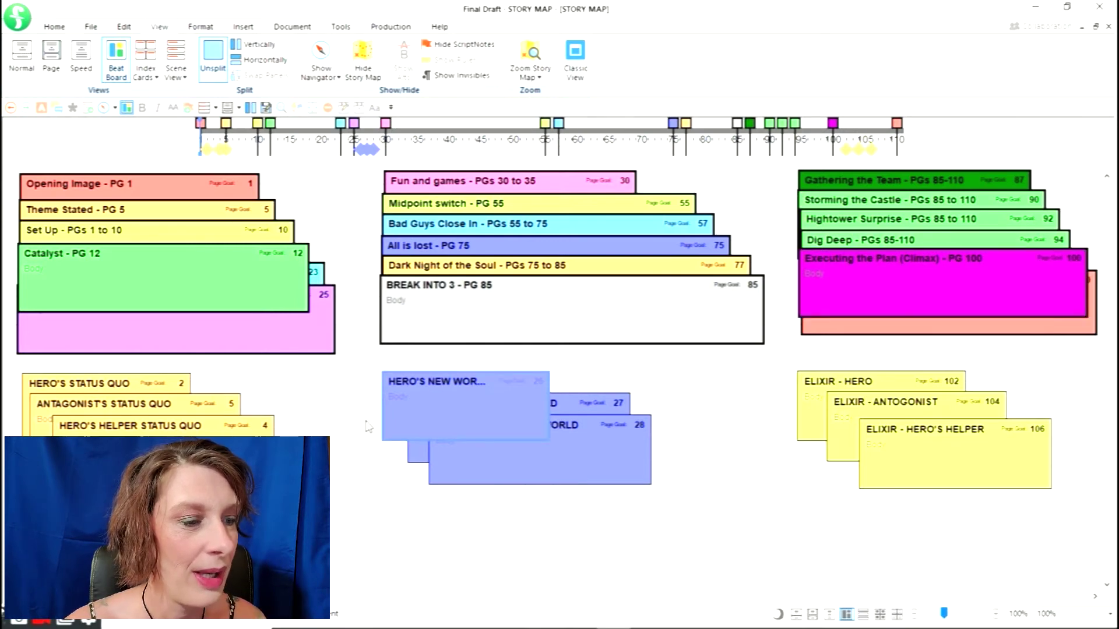
{"action": "left_click", "coordinate": [408, 396]}
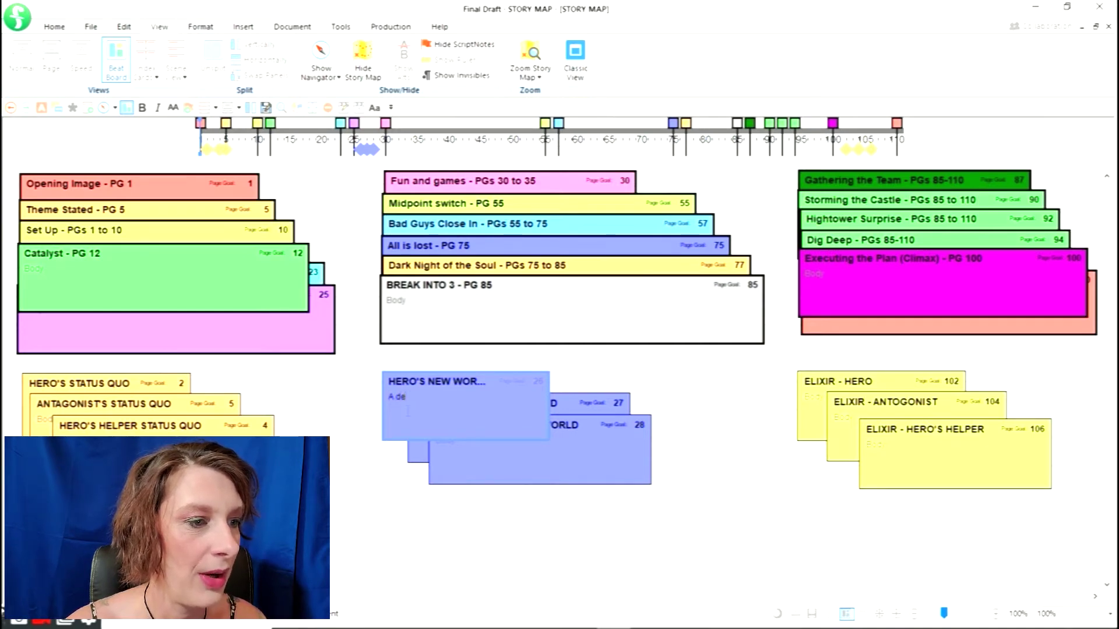
{"action": "type", "text": "A deserted island"}
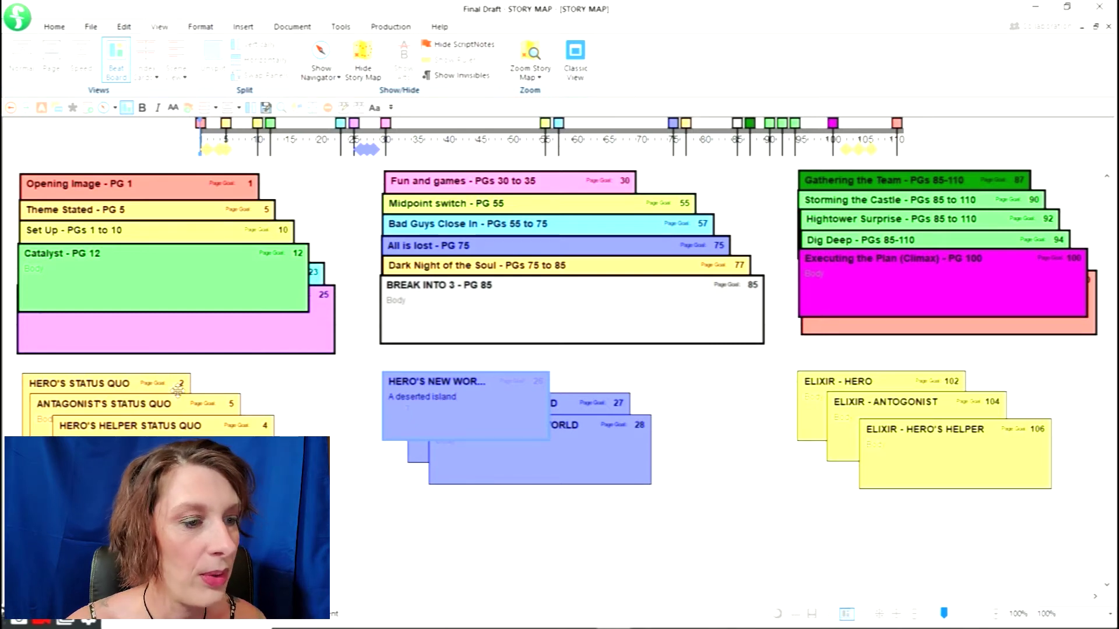
{"action": "left_click", "coordinate": [156, 388]}
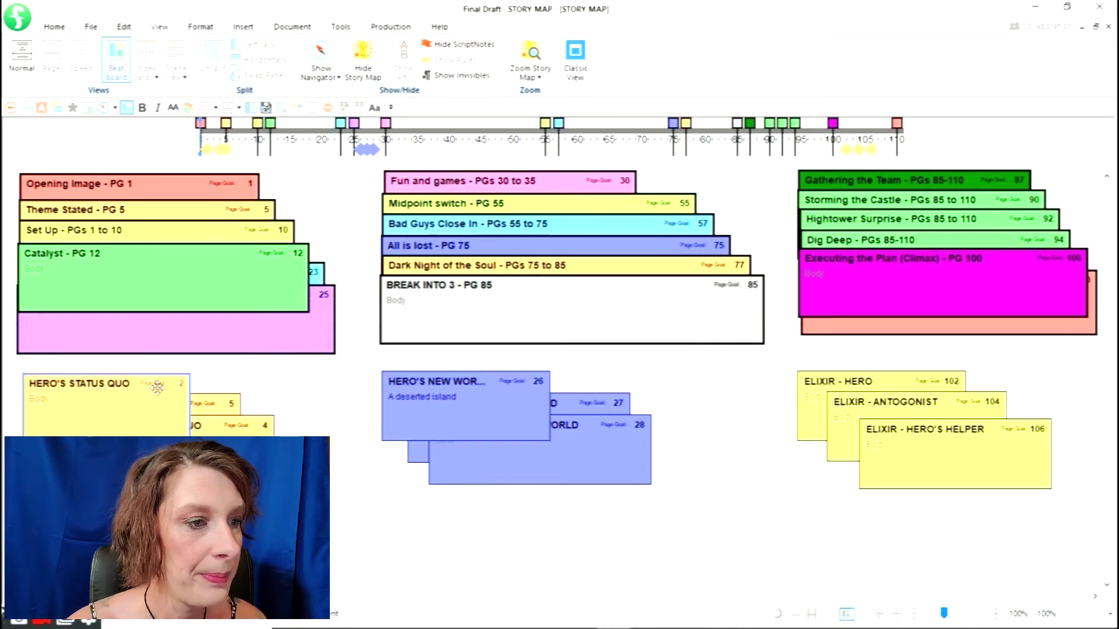
{"action": "left_click", "coordinate": [125, 428]}
{"action": "type", "text": "Lives in a busy city"}
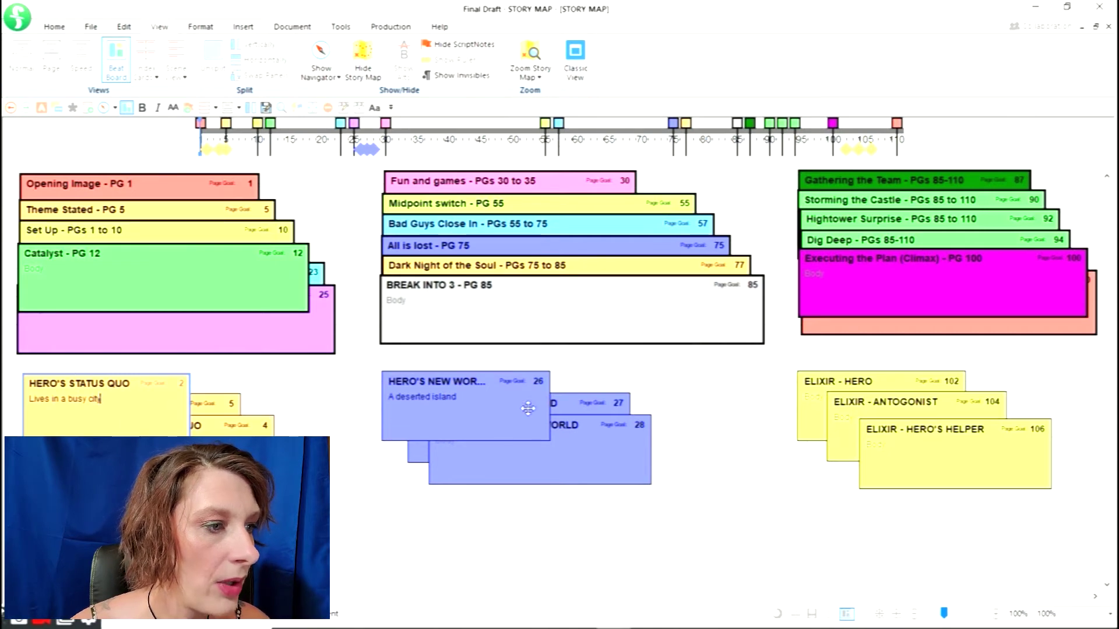
{"action": "key", "text": "Escape"}
Step: Write "Peace and quiet is essential to healthy living." in the "ELIXIR - HERO" beat and "A man on his cell phone" in the "Opening Image" beat
{"action": "left_click_drag", "start_coordinate": [808, 417], "coordinate": [849, 151]}
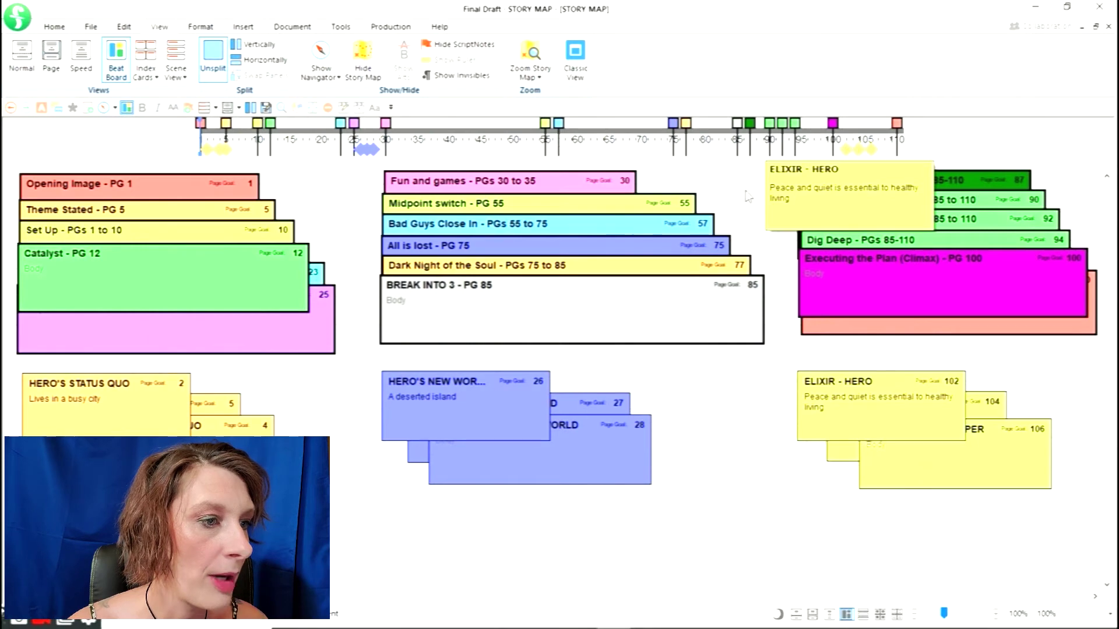
{"action": "mouse_move", "coordinate": [376, 150]}
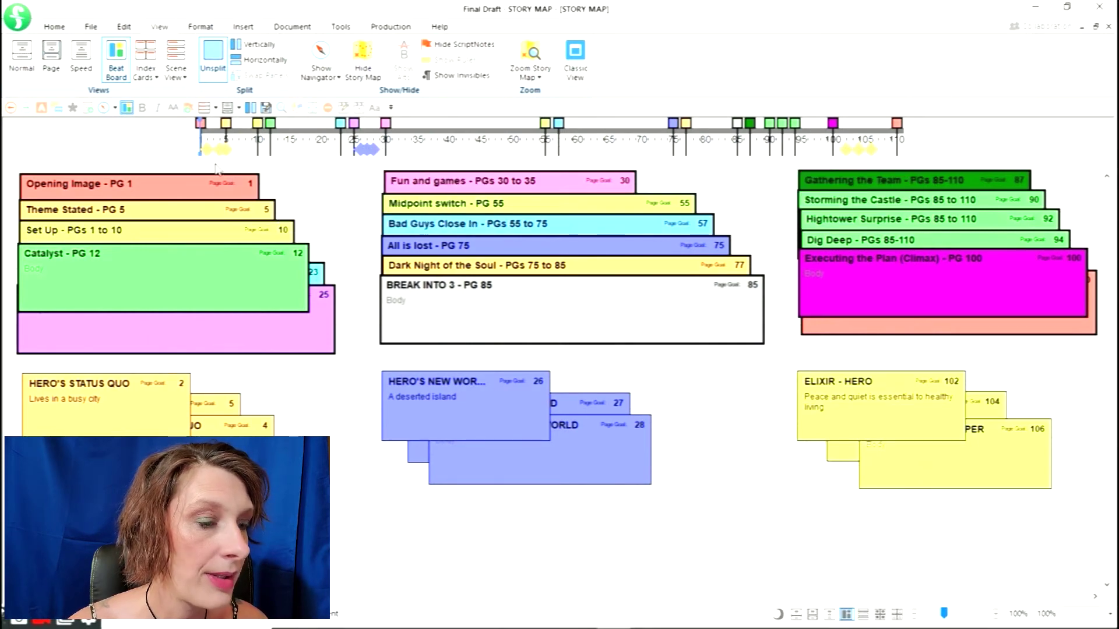
{"action": "mouse_move", "coordinate": [203, 150]}
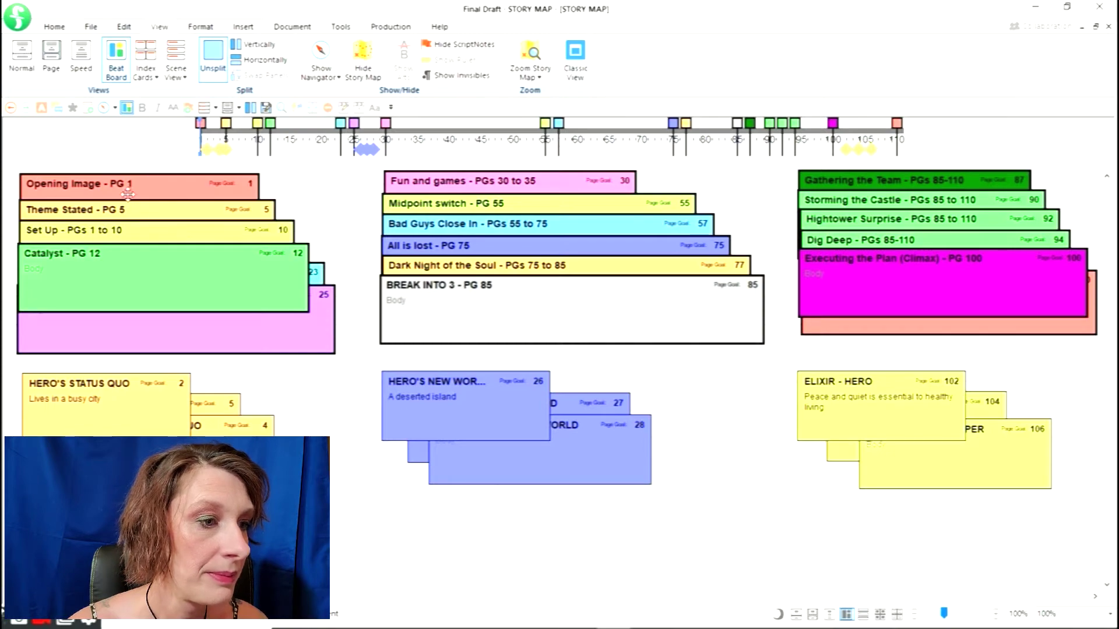
{"action": "left_click", "coordinate": [128, 191]}
{"action": "left_click", "coordinate": [126, 196]}
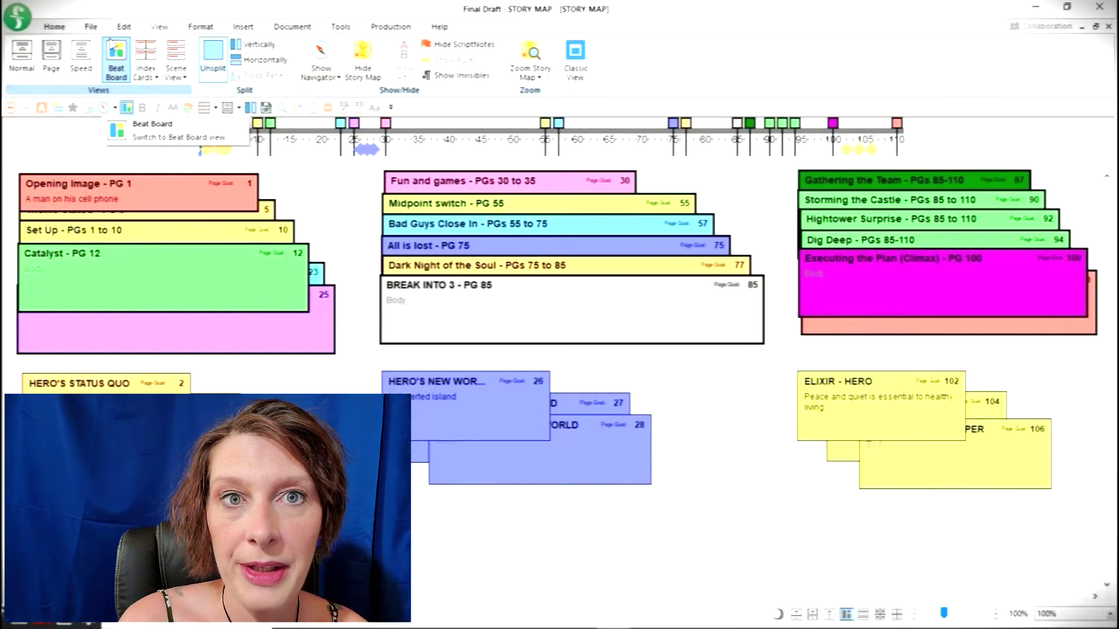
Step: Switch to Page view and preview the opening image, hero's status quo and elixir beats from their story map markers
{"action": "left_click", "coordinate": [49, 54]}
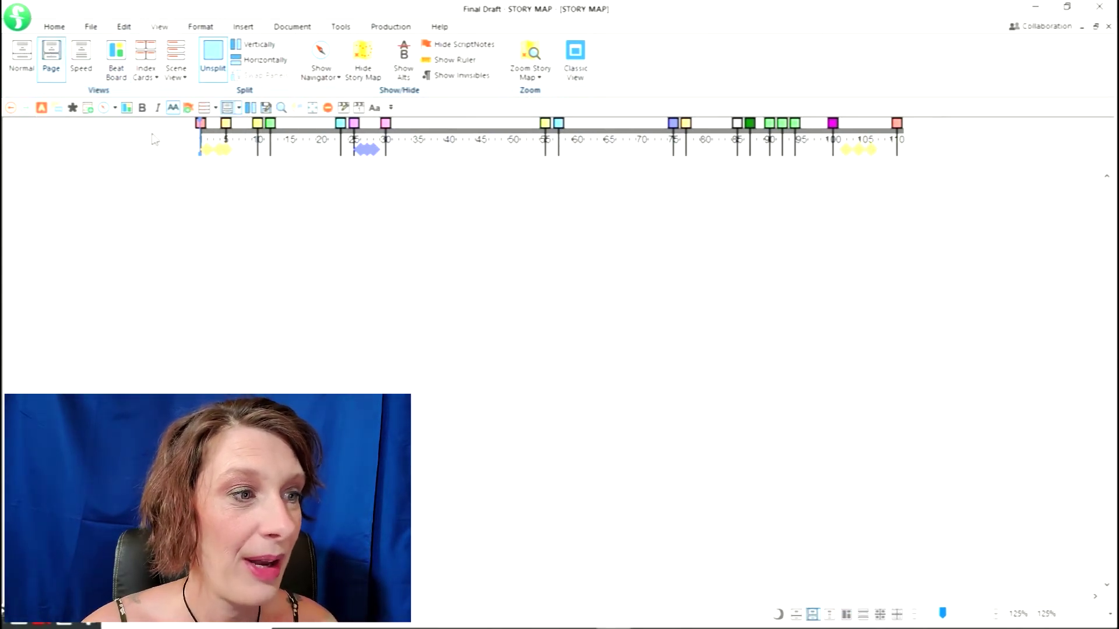
{"action": "mouse_move", "coordinate": [200, 123]}
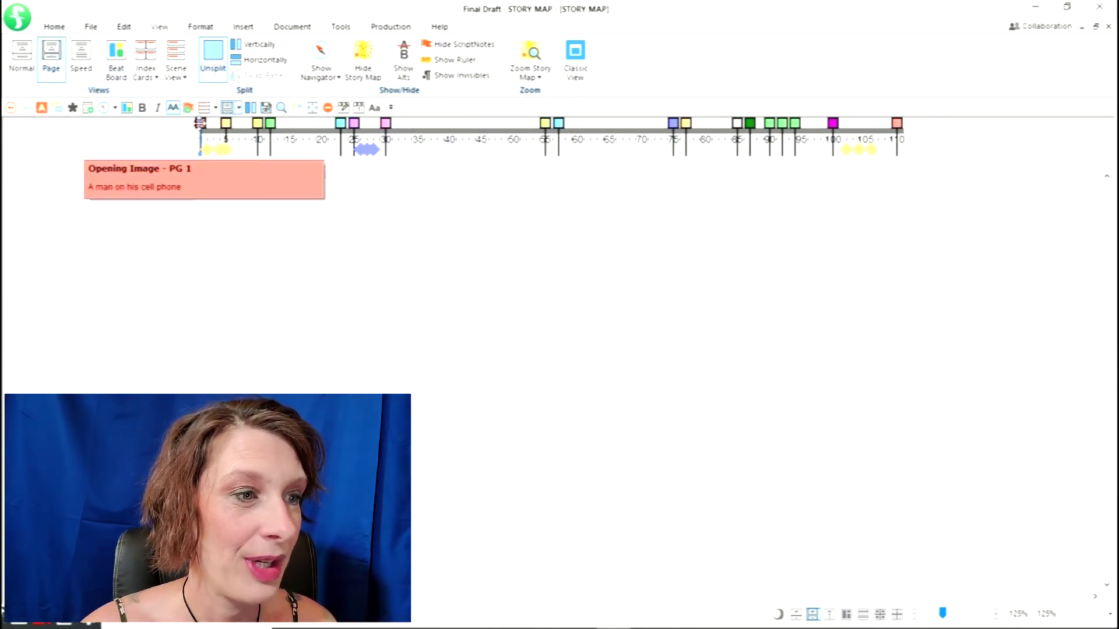
{"action": "mouse_move", "coordinate": [205, 147]}
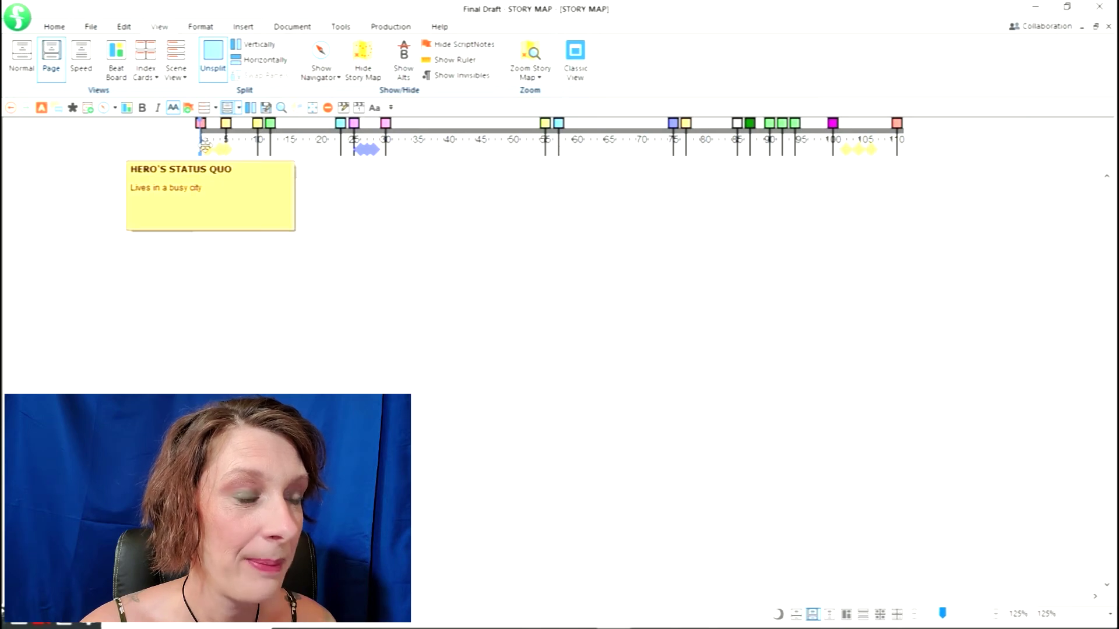
{"action": "mouse_move", "coordinate": [868, 149]}
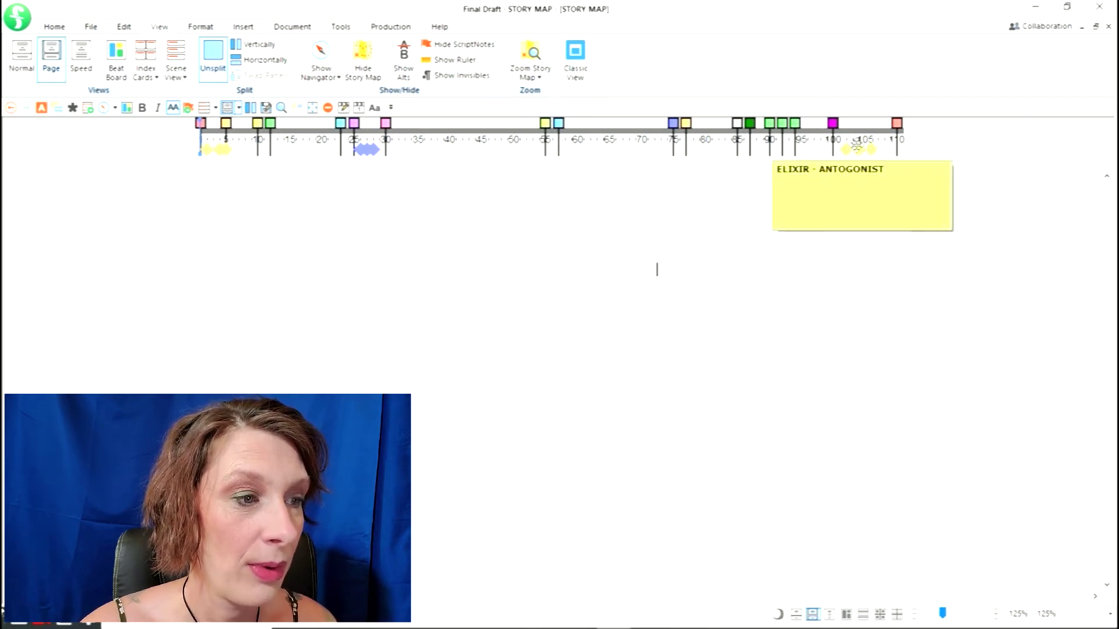
Step: Zoom the story map to 300% and try to shift the "Catalyst" marker slightly from page 12 toward page 13
{"action": "left_click", "coordinate": [535, 70]}
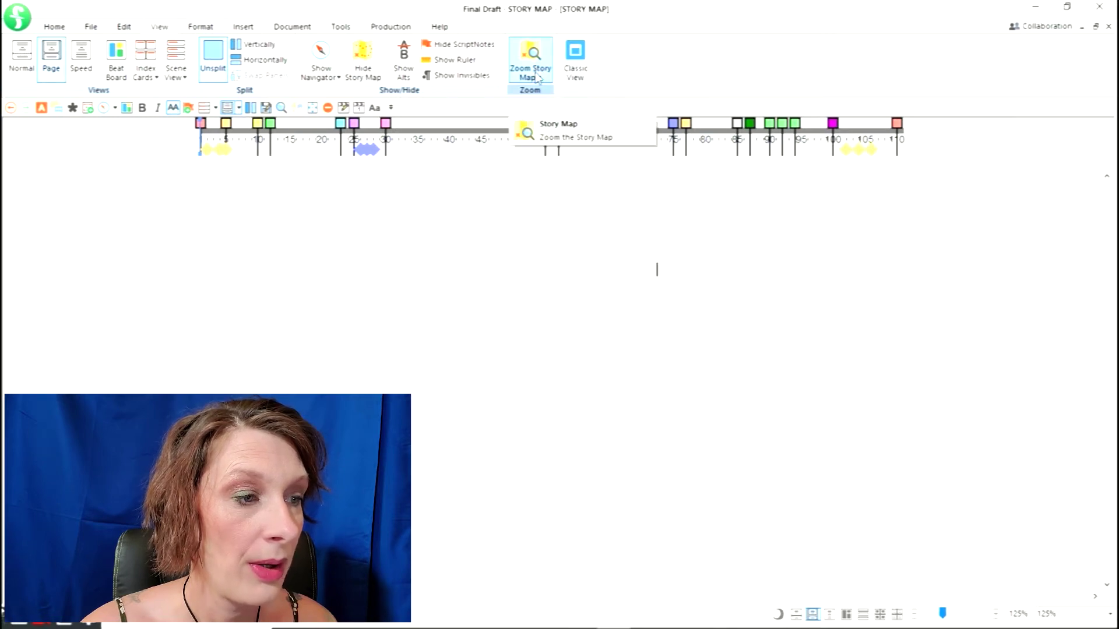
{"action": "left_click", "coordinate": [537, 76]}
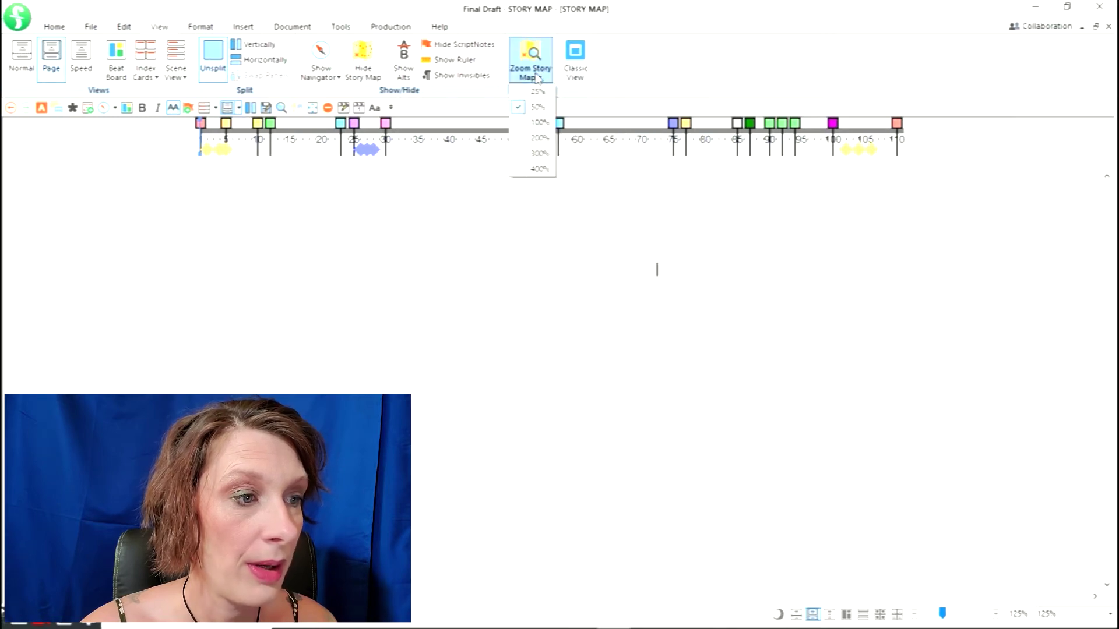
{"action": "left_click", "coordinate": [530, 145]}
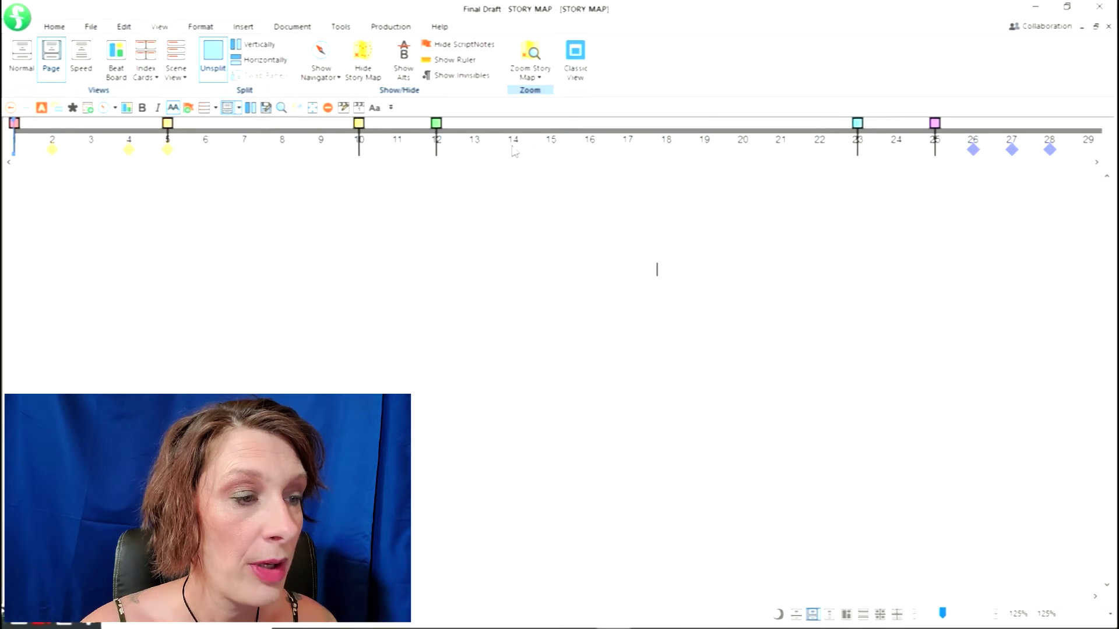
{"action": "mouse_move", "coordinate": [438, 124]}
{"action": "mouse_move", "coordinate": [438, 125]}
{"action": "left_mouse_down"}
{"action": "mouse_move", "coordinate": [494, 127]}
{"action": "mouse_move", "coordinate": [458, 129]}
{"action": "left_mouse_up"}
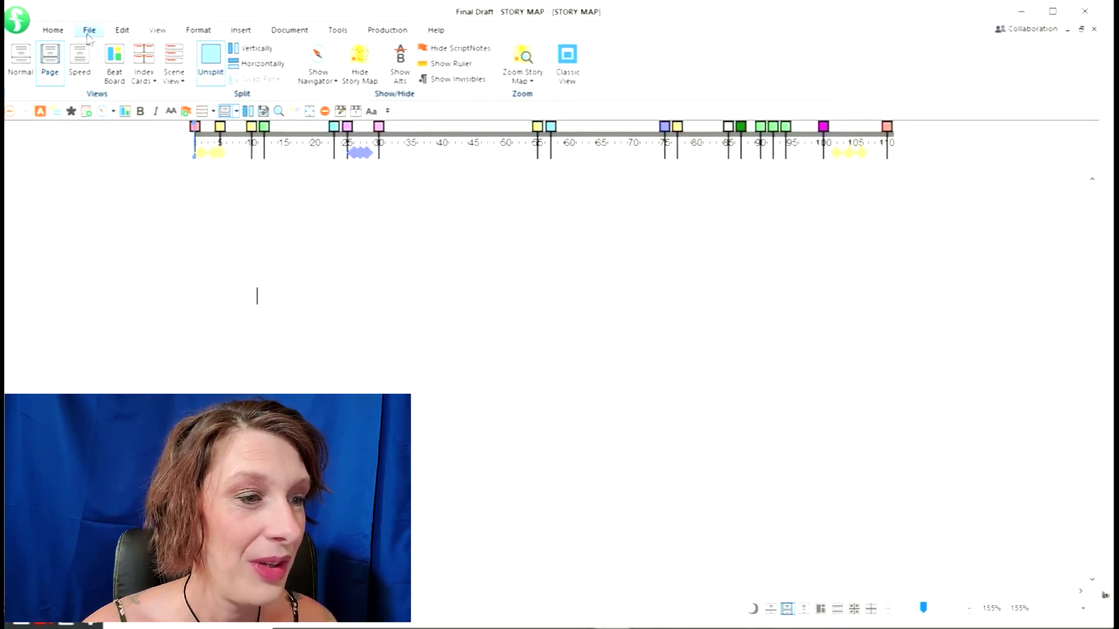
Step: Save the document to My Templates as "NEW SAVE THE CAT" and open the template list for a new document
{"action": "left_click", "coordinate": [89, 37]}
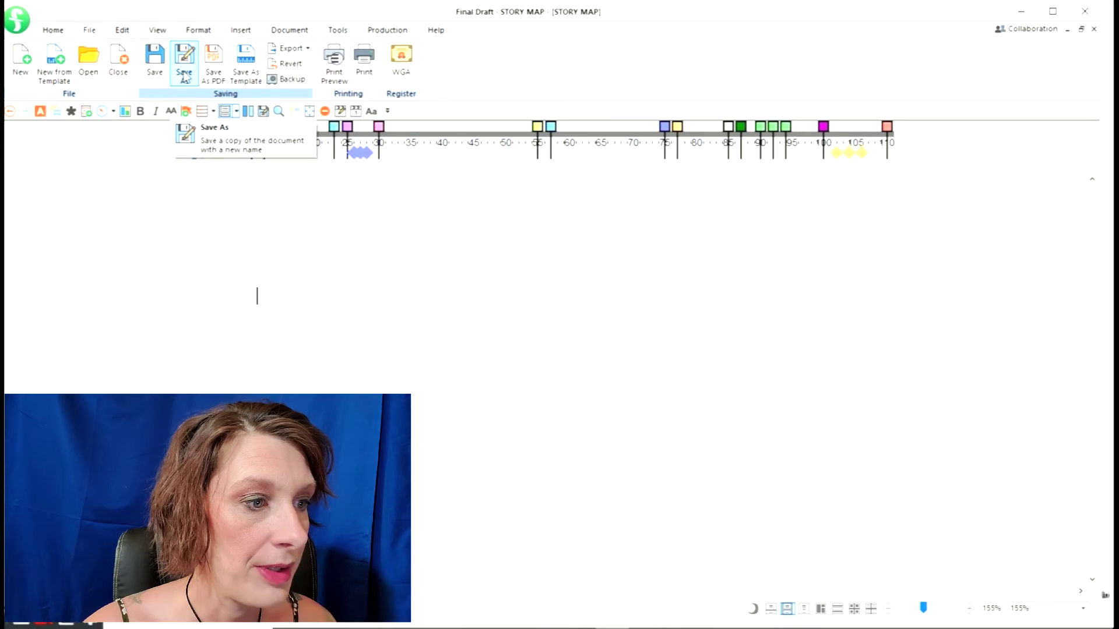
{"action": "left_click", "coordinate": [244, 69]}
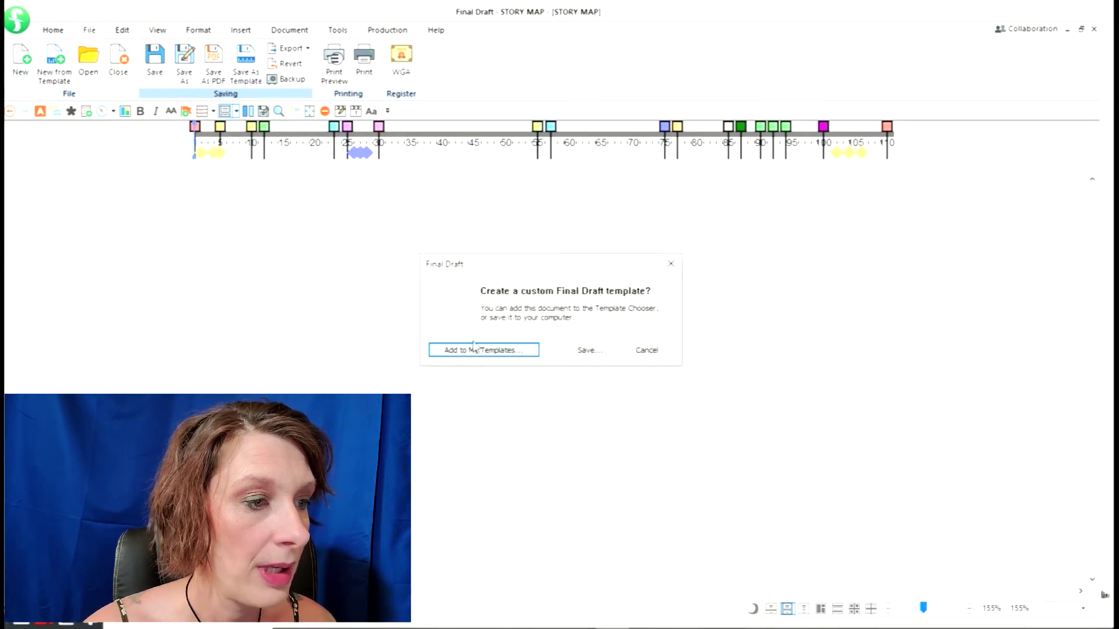
{"action": "left_click", "coordinate": [482, 350]}
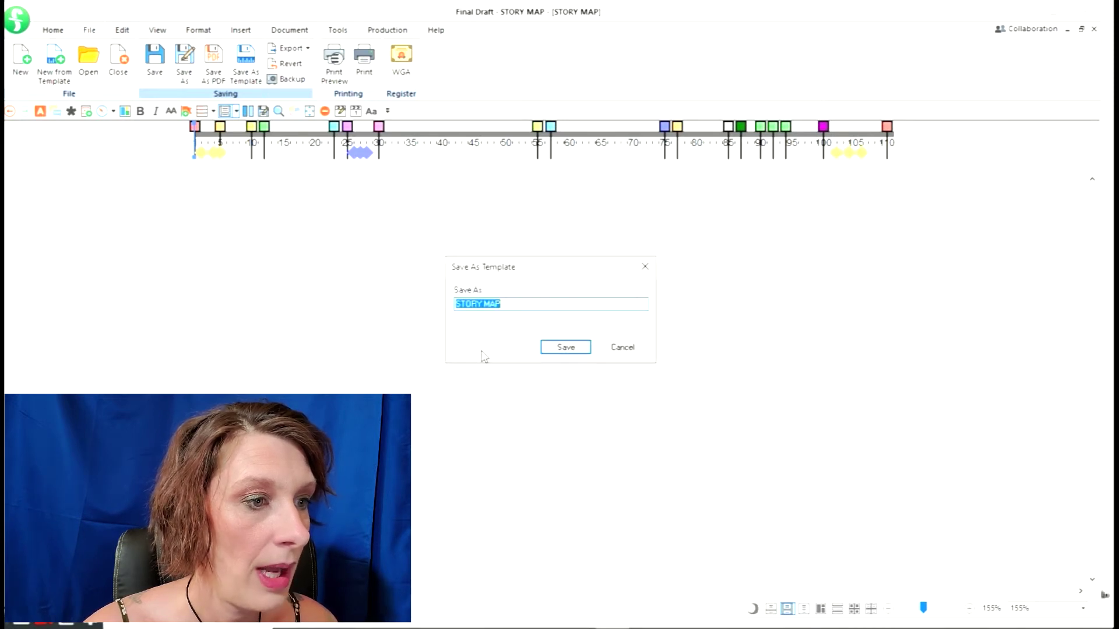
{"action": "type", "text": "NEW SAVE THE CAT"}
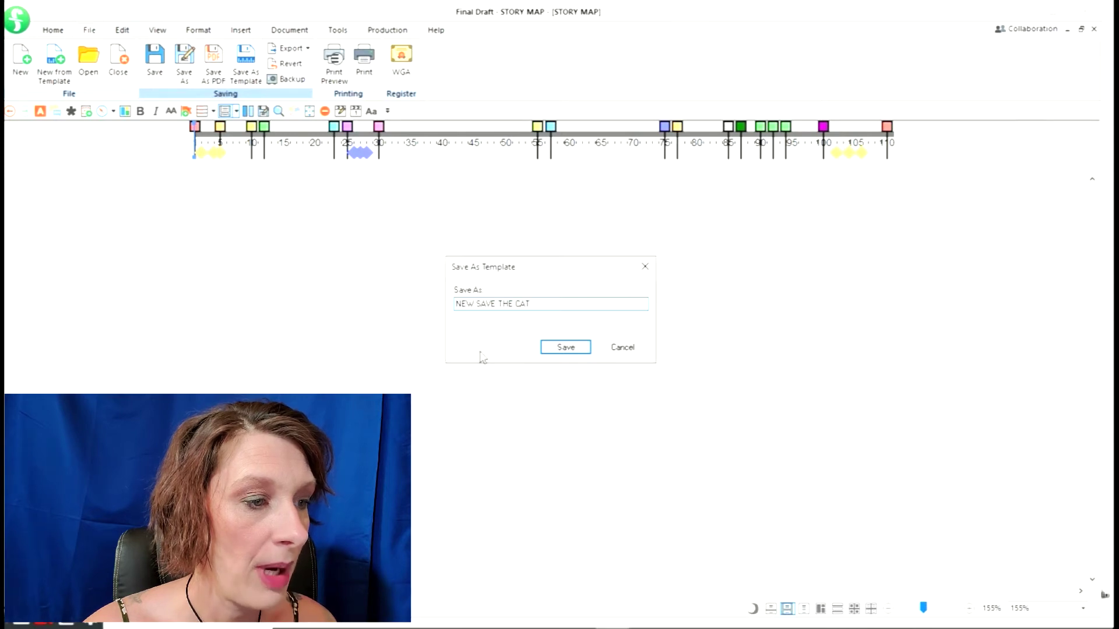
{"action": "left_click", "coordinate": [574, 351]}
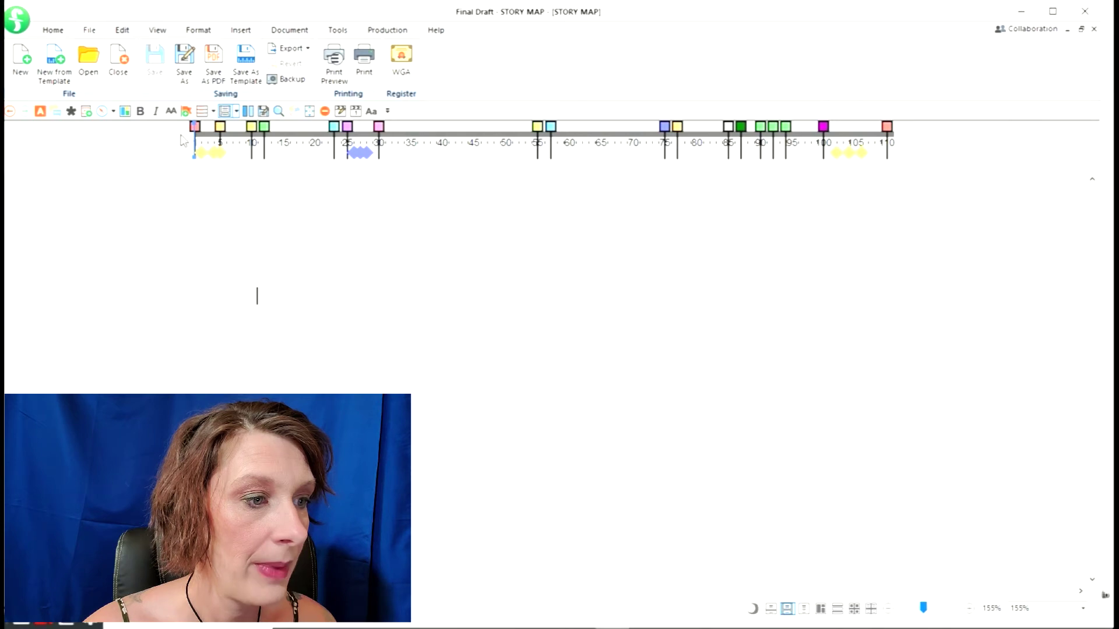
{"action": "left_click", "coordinate": [55, 58]}
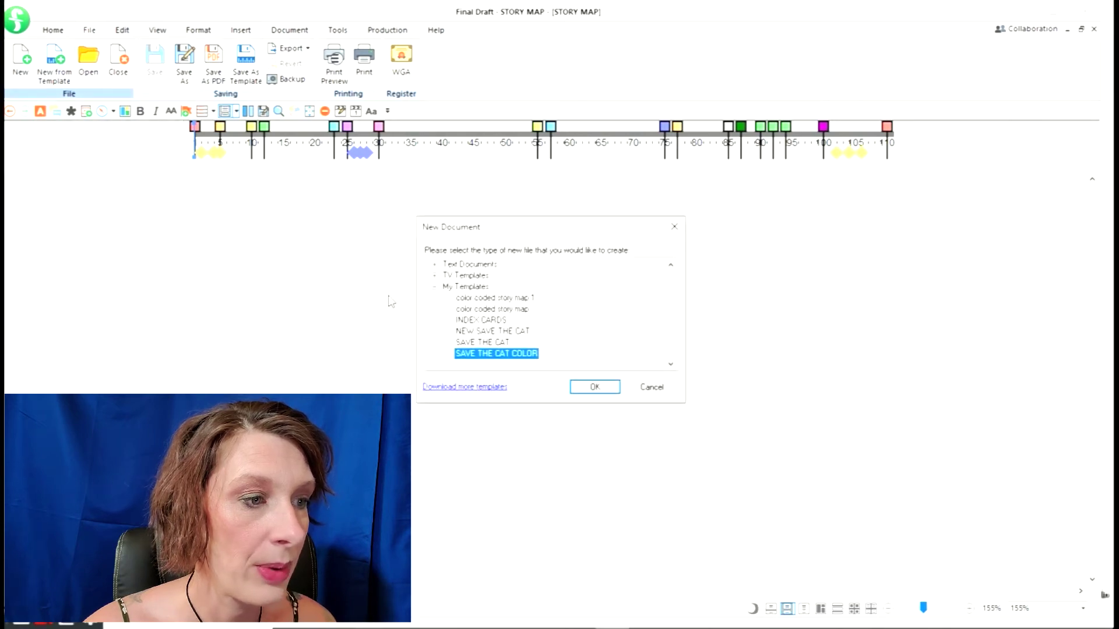
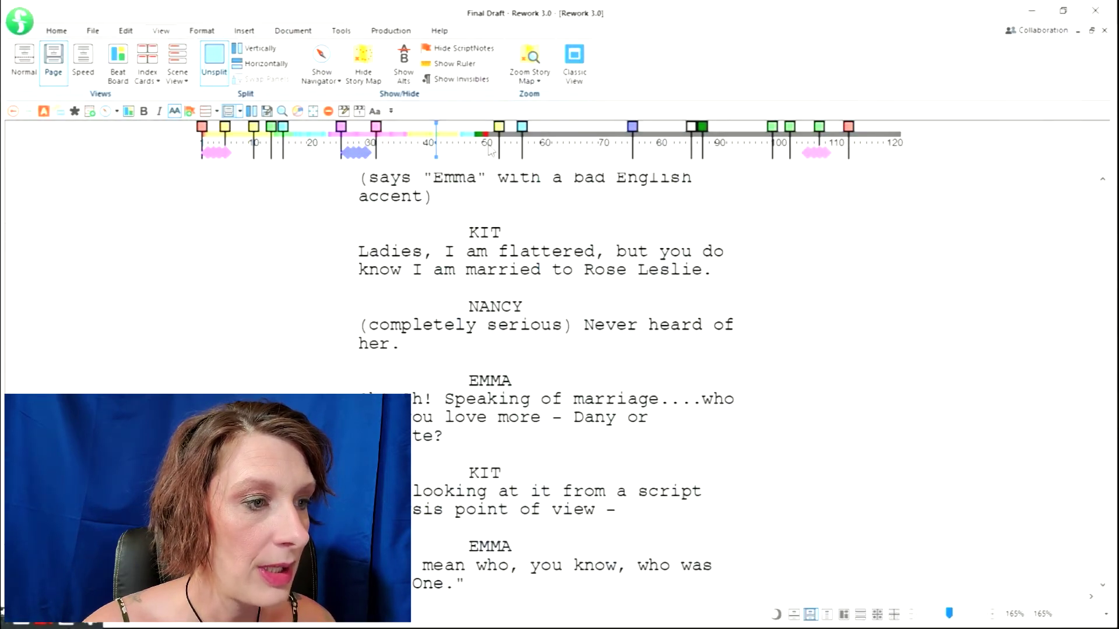
Step: Examine the structure markers and the color-coded scene bar on the story map of the "Rework 3.0" script
{"action": "mouse_move", "coordinate": [490, 140]}
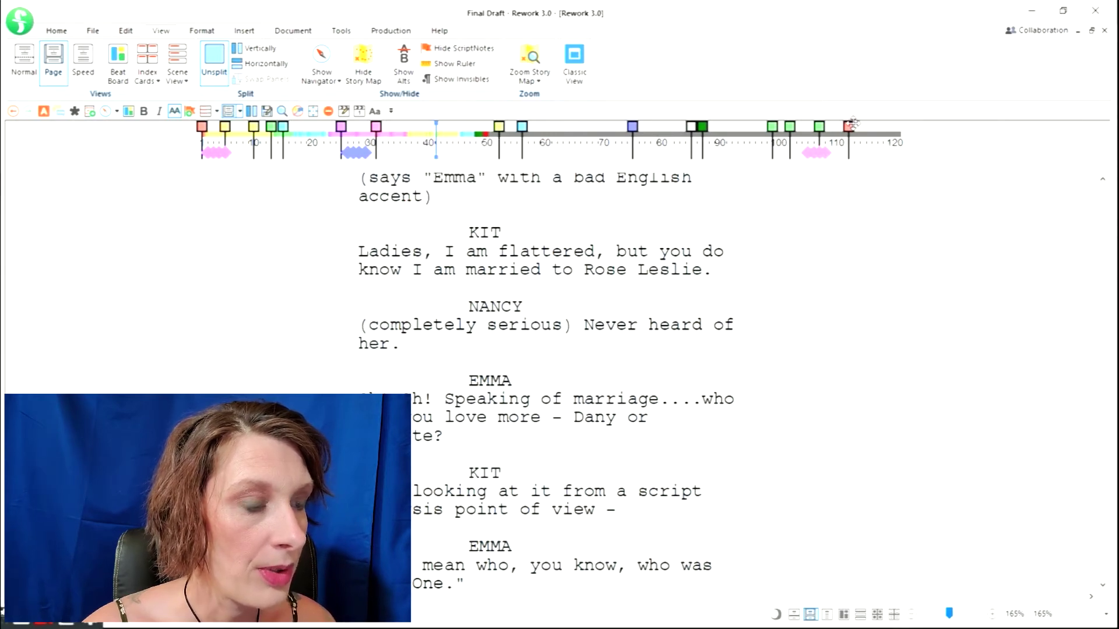
{"action": "mouse_move", "coordinate": [849, 125]}
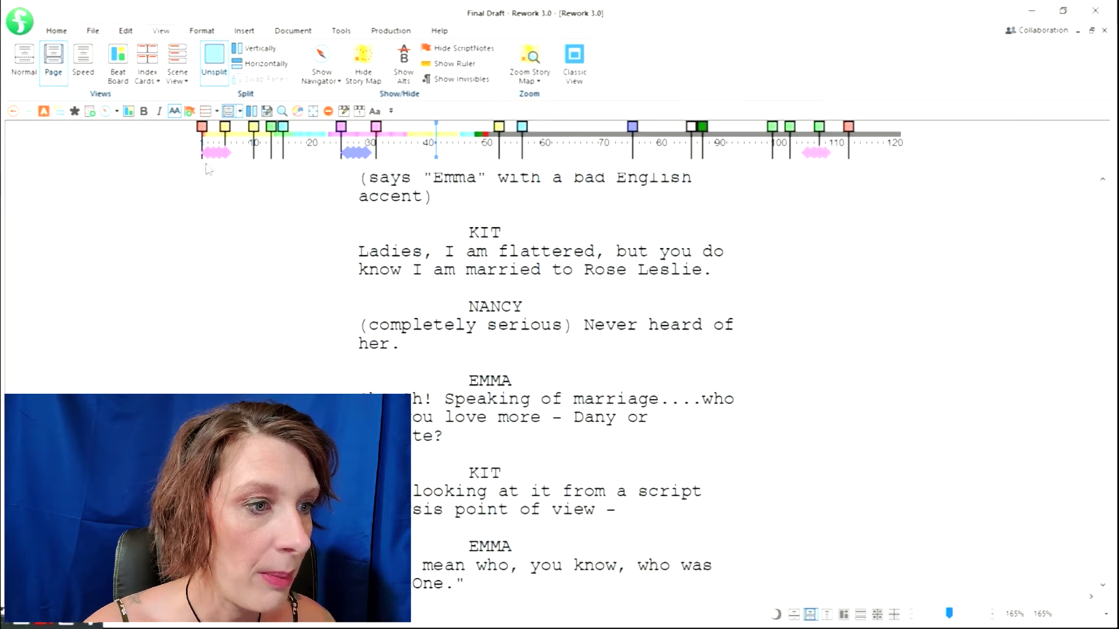
{"action": "mouse_move", "coordinate": [211, 136]}
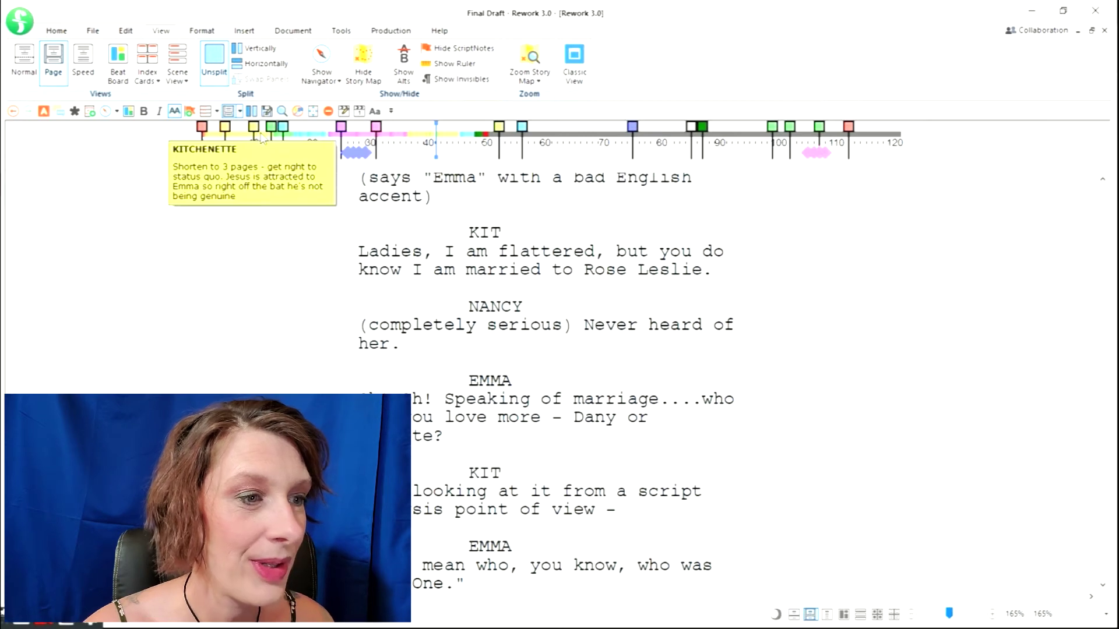
{"action": "mouse_move", "coordinate": [290, 140]}
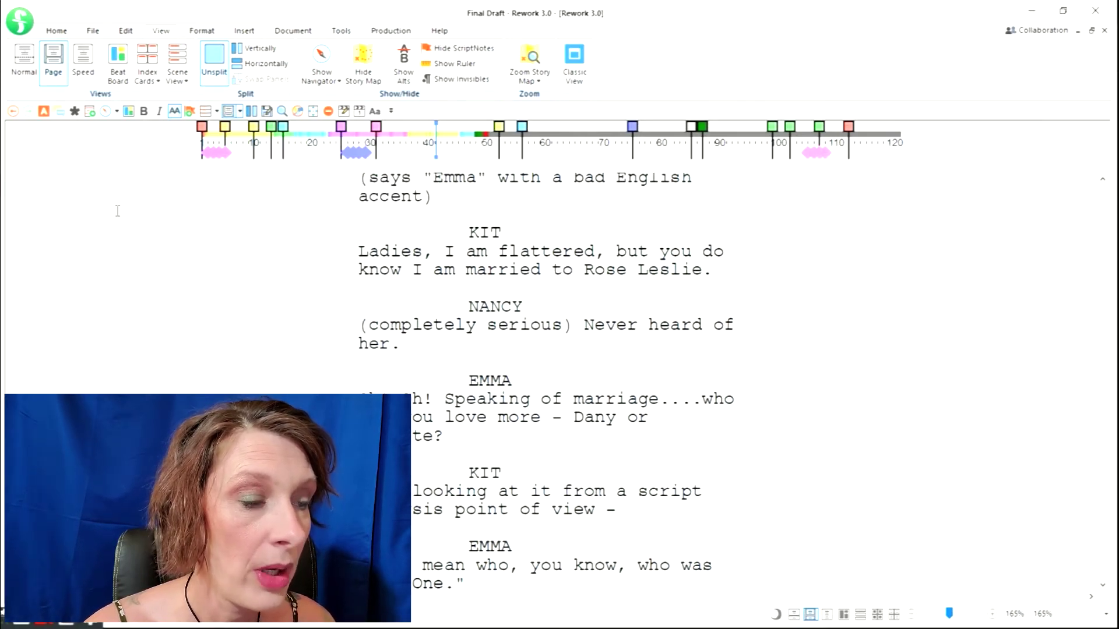
Step: Show the "Rework 3.0" script in Scene View and review its color-coded scenes from the first scene through the new world scenes
{"action": "left_click", "coordinate": [181, 55]}
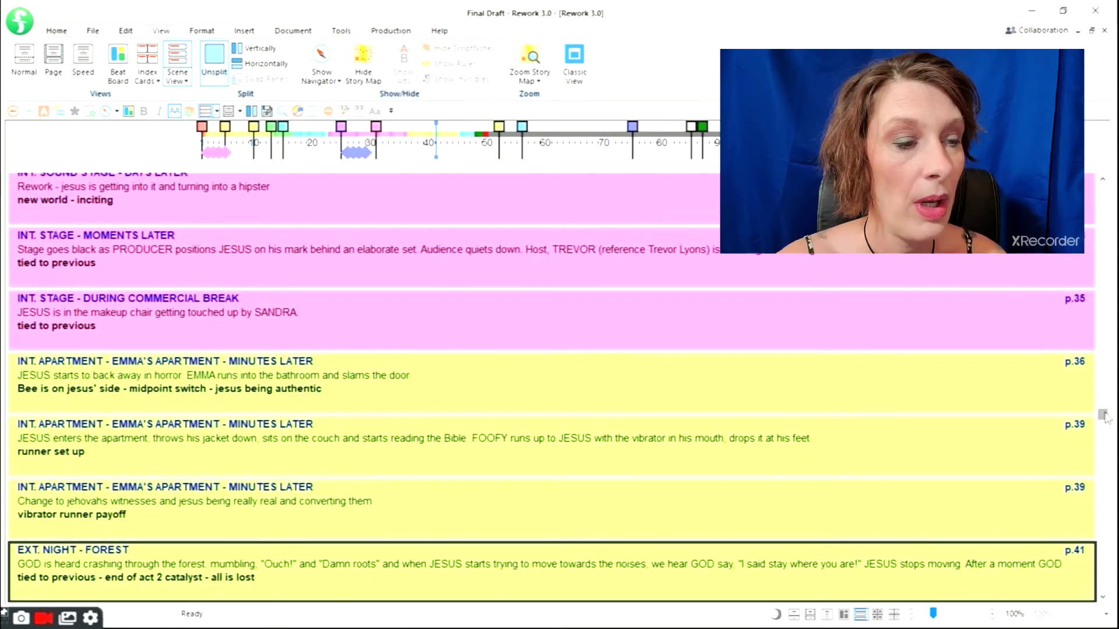
{"action": "scroll", "coordinate": [1105, 414], "scroll_direction": "up", "scroll_amount": 1}
{"action": "left_click_drag", "start_coordinate": [1103, 411], "coordinate": [1102, 190]}
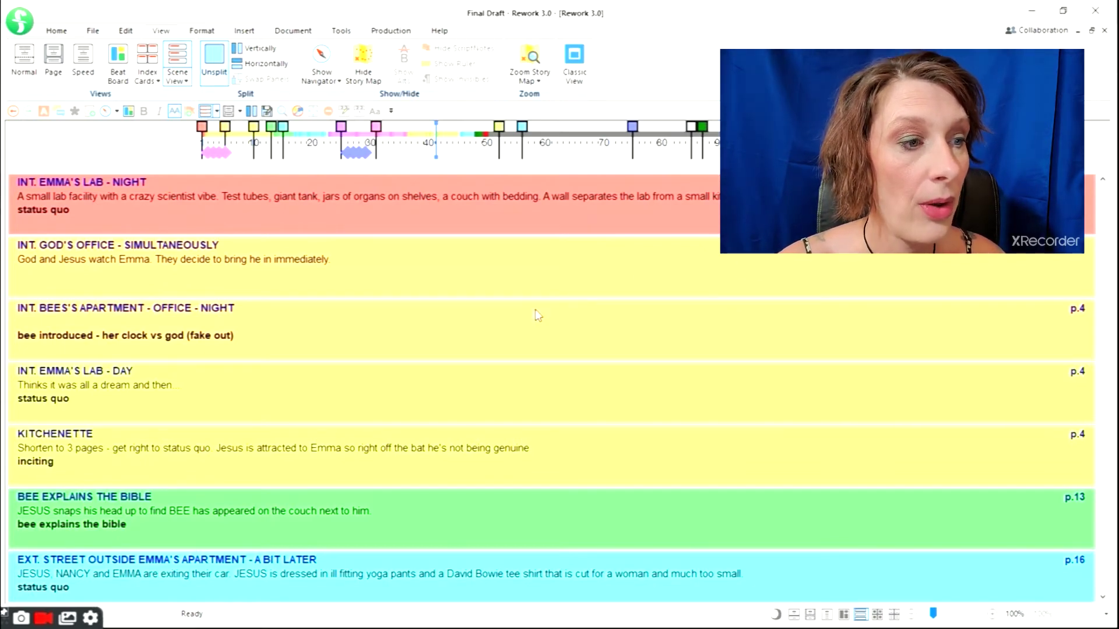
{"action": "left_click", "coordinate": [361, 279]}
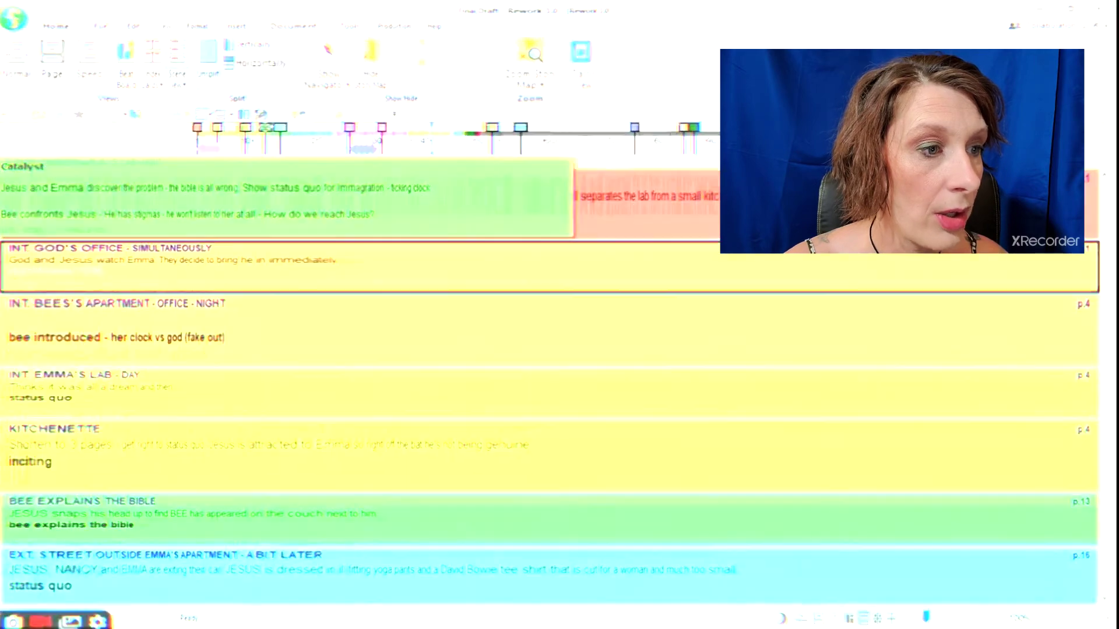
{"action": "scroll", "coordinate": [1104, 201], "scroll_direction": "down", "scroll_amount": 1}
{"action": "left_click_drag", "start_coordinate": [1105, 201], "coordinate": [1116, 385]}
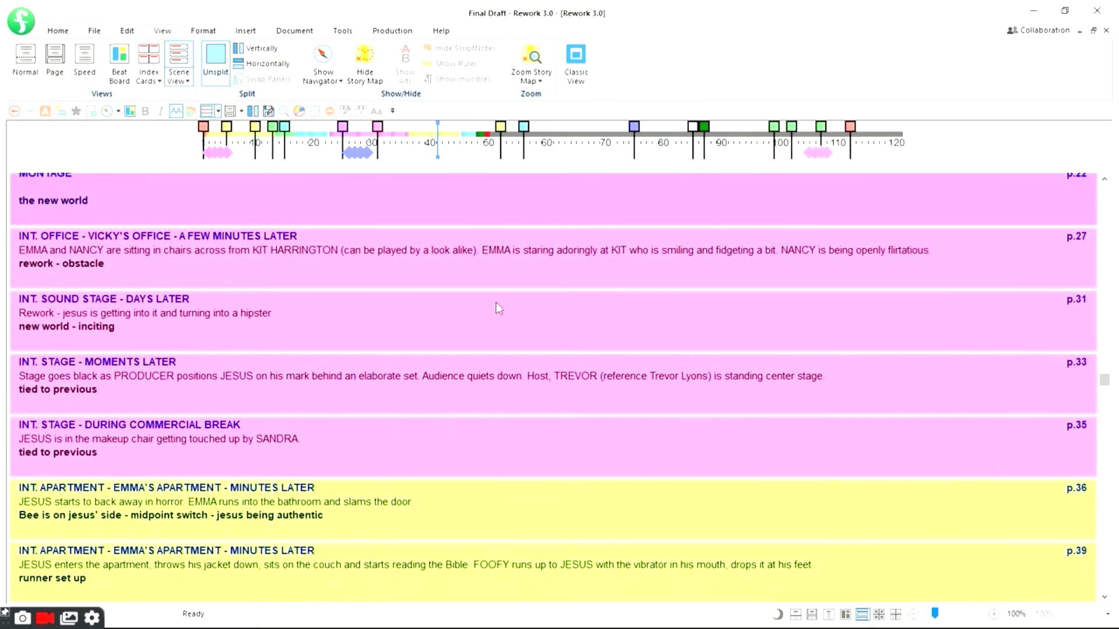
Step: Insert a new scene directly after the "STORMING THE CASTLE" scene in Scene View
{"action": "mouse_move", "coordinate": [374, 125]}
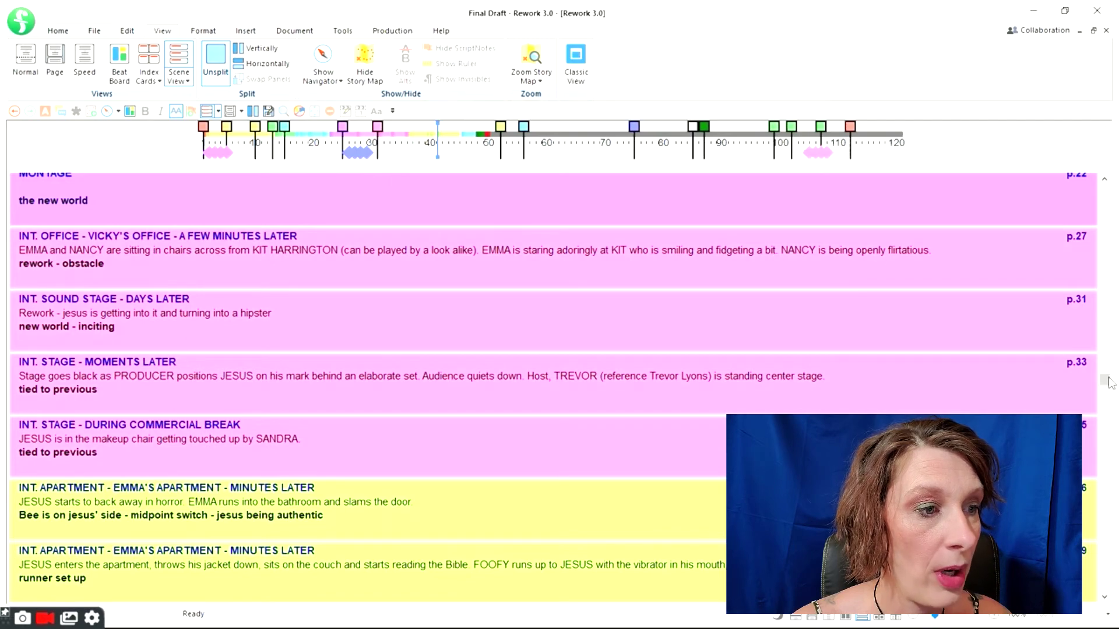
{"action": "scroll", "coordinate": [1116, 408], "scroll_direction": "down", "scroll_amount": 3}
{"action": "scroll", "coordinate": [1116, 441], "scroll_direction": "down", "scroll_amount": 5}
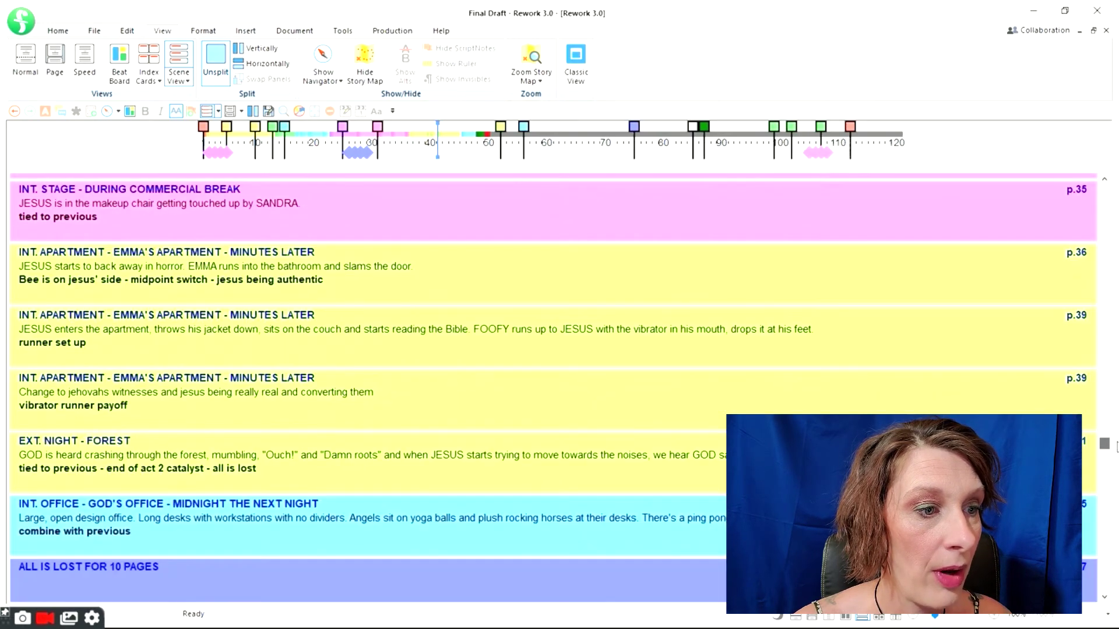
{"action": "left_click_drag", "start_coordinate": [1117, 513], "coordinate": [1117, 584]}
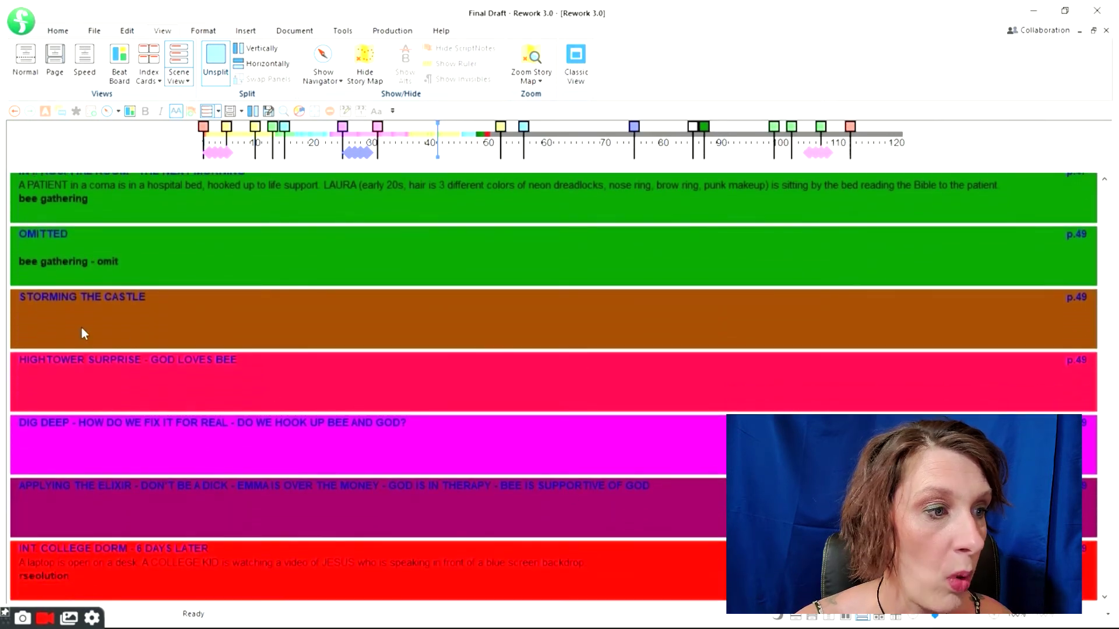
{"action": "left_click", "coordinate": [129, 322]}
{"action": "right_click", "coordinate": [129, 322]}
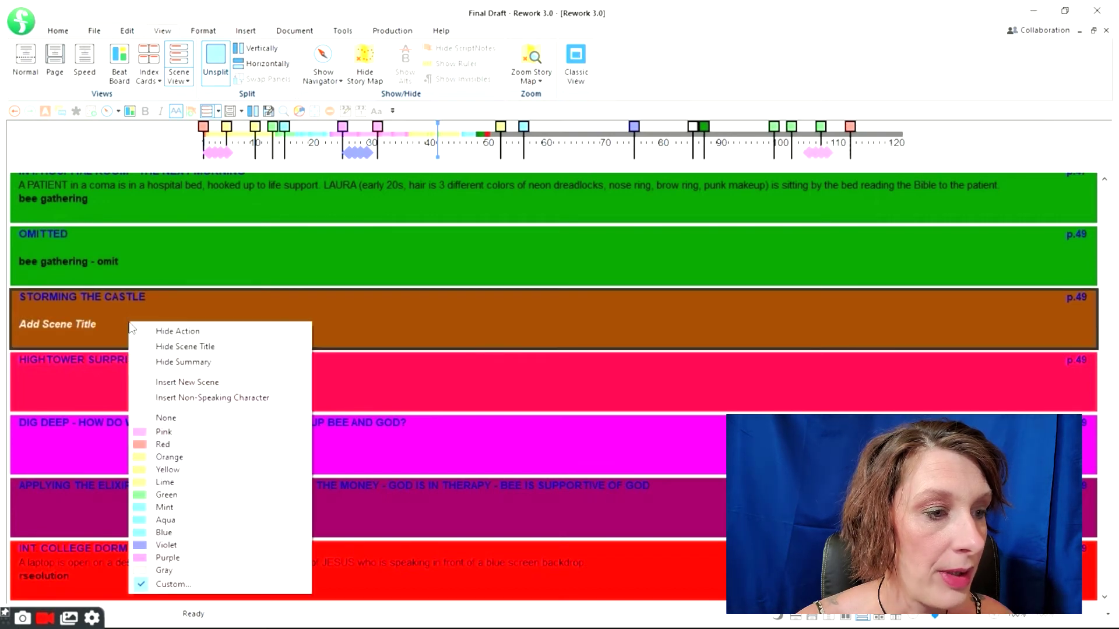
{"action": "left_click", "coordinate": [168, 383]}
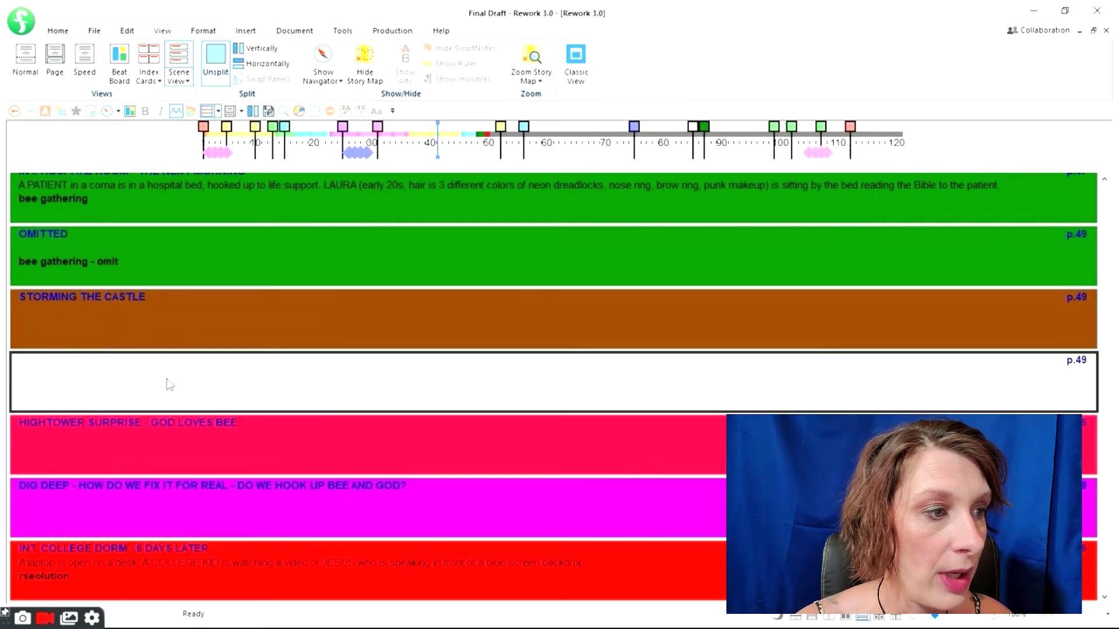
Step: Enter "NEED PAGES HERE" as the new blank scene's heading and color that scene green
{"action": "left_click", "coordinate": [94, 363]}
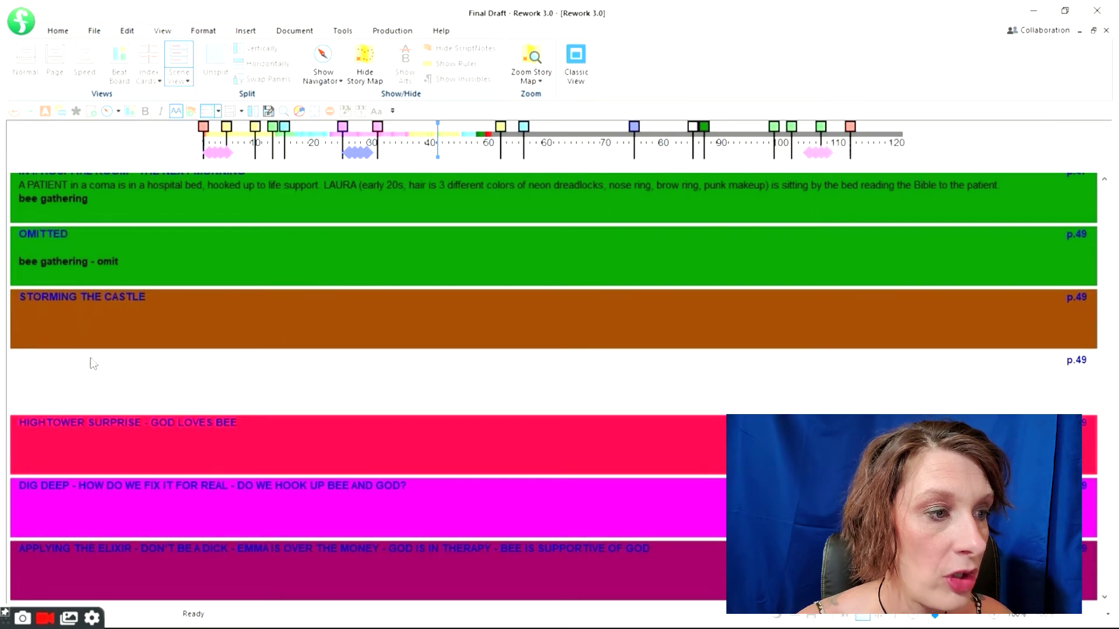
{"action": "type", "text": "NEED PAG"}
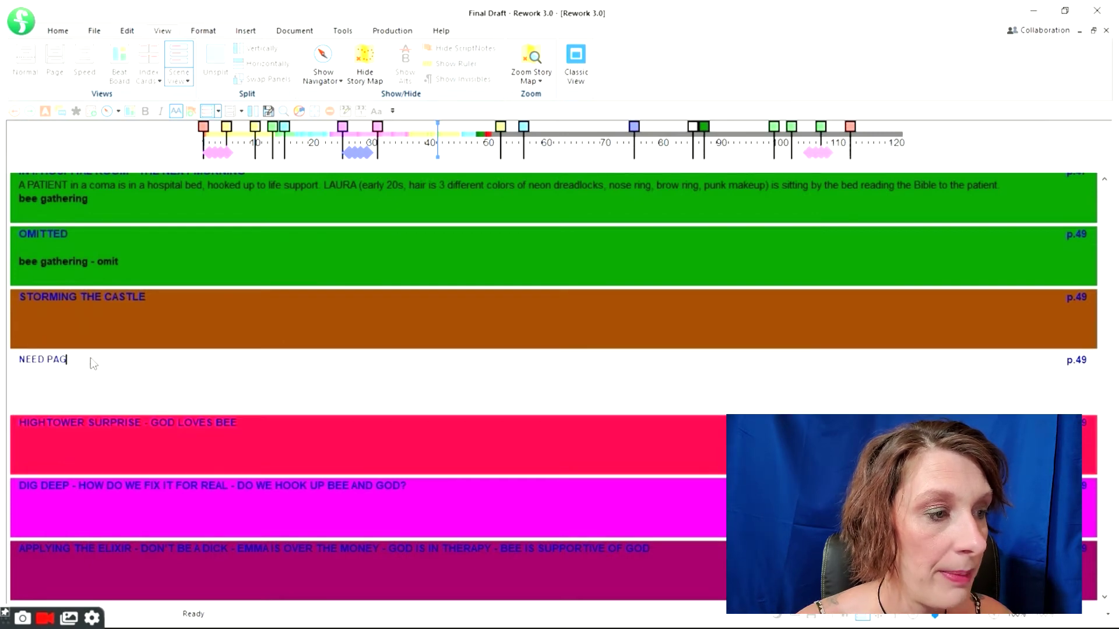
{"action": "type", "text": "ES HREE"}
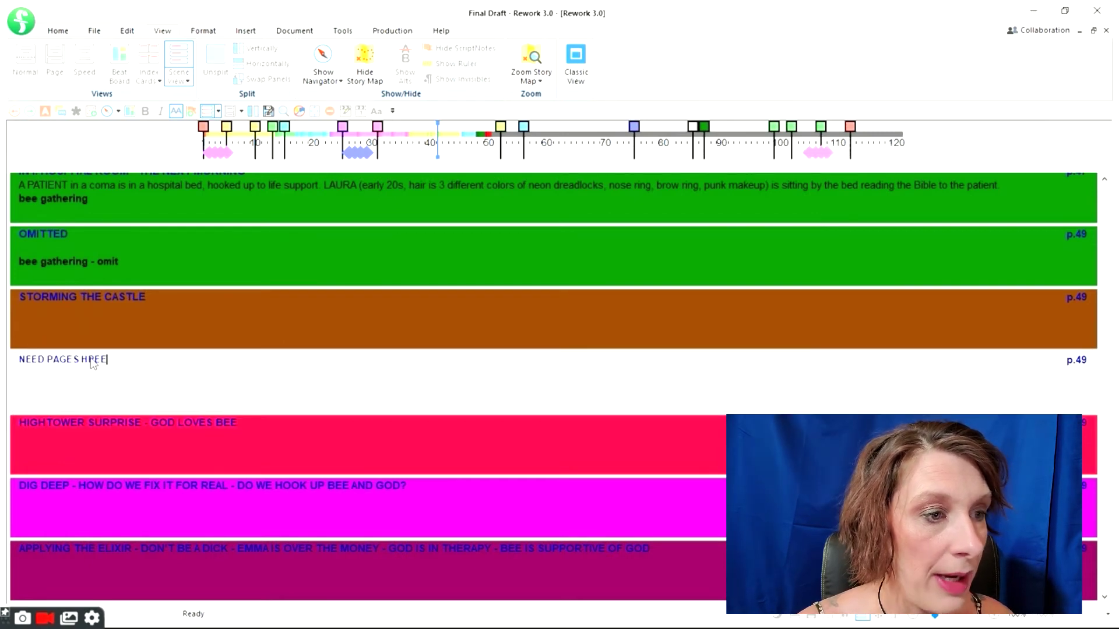
{"action": "key", "text": "BackSpace"}
{"action": "key", "text": "BackSpace"}
{"action": "key", "text": "BackSpace"}
{"action": "type", "text": "ERE"}
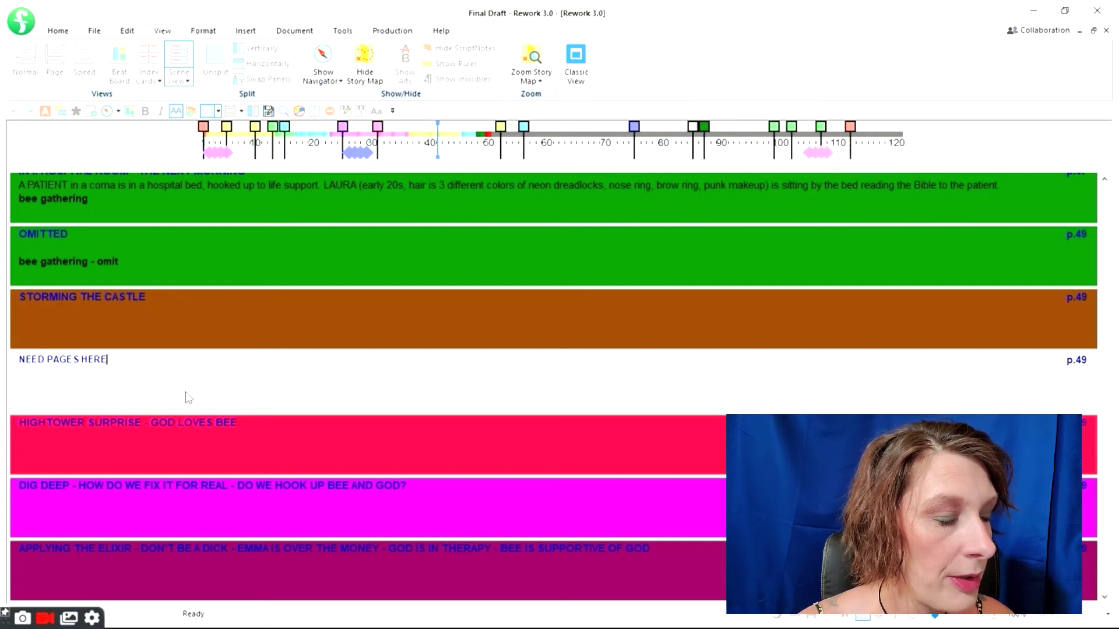
{"action": "key", "text": "Return"}
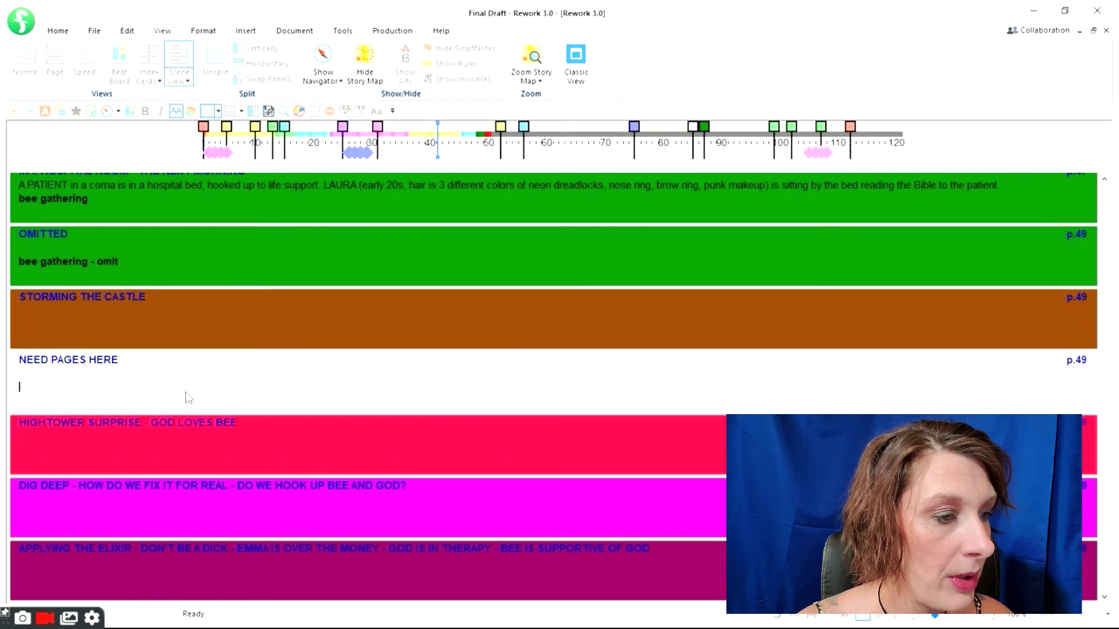
{"action": "right_click", "coordinate": [178, 390]}
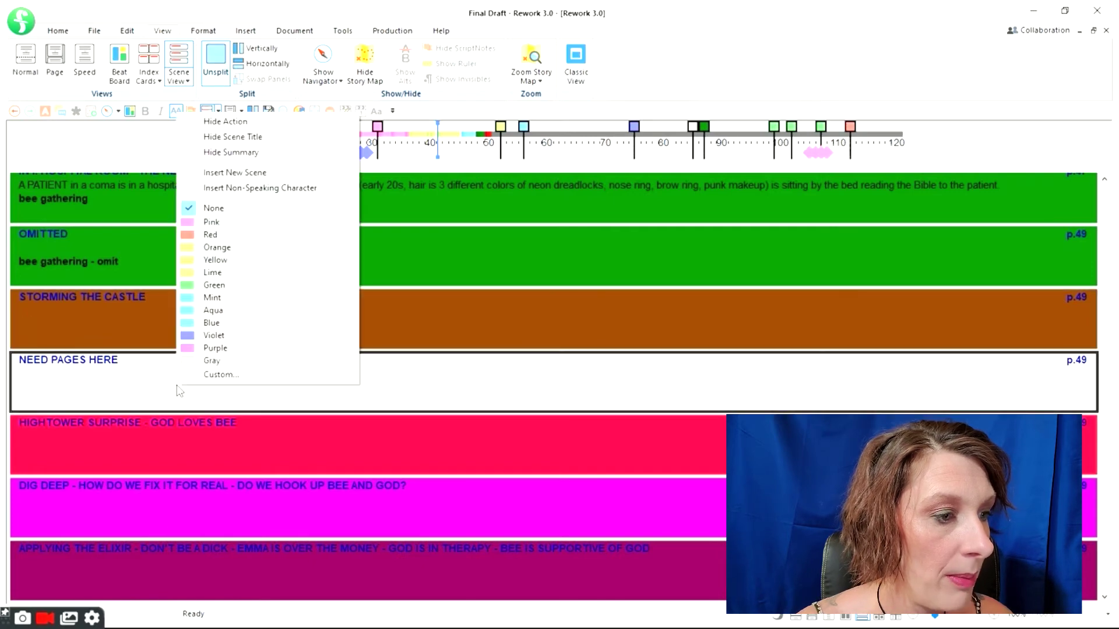
{"action": "left_click", "coordinate": [222, 285]}
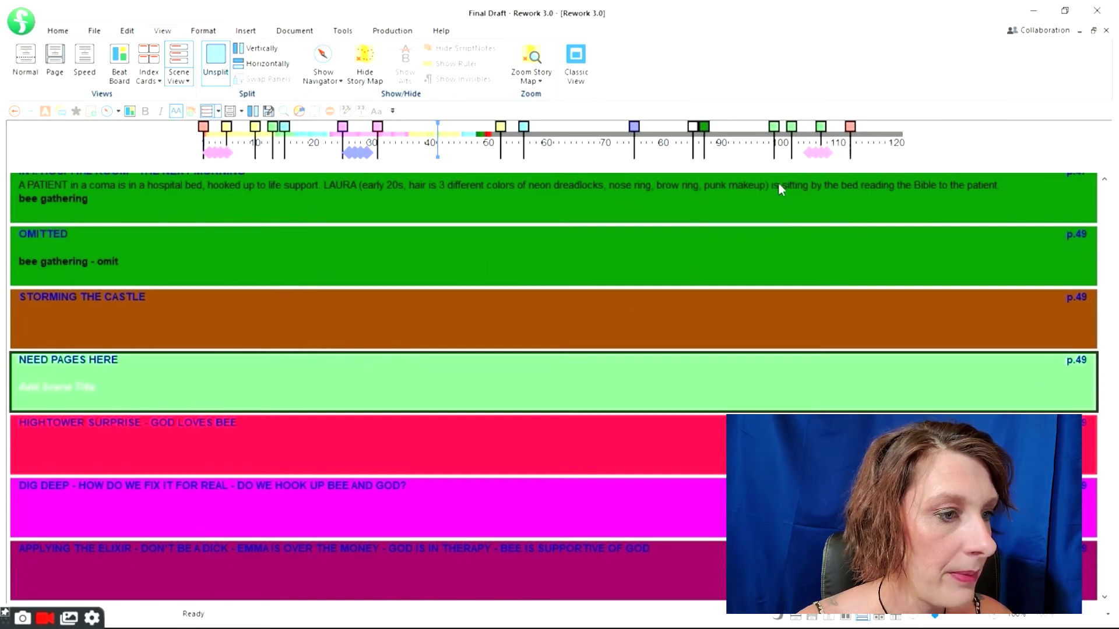
Step: Show the Beat Board and give the "Hightower Surprise" structure point a custom magenta-pink color
{"action": "mouse_move", "coordinate": [792, 125]}
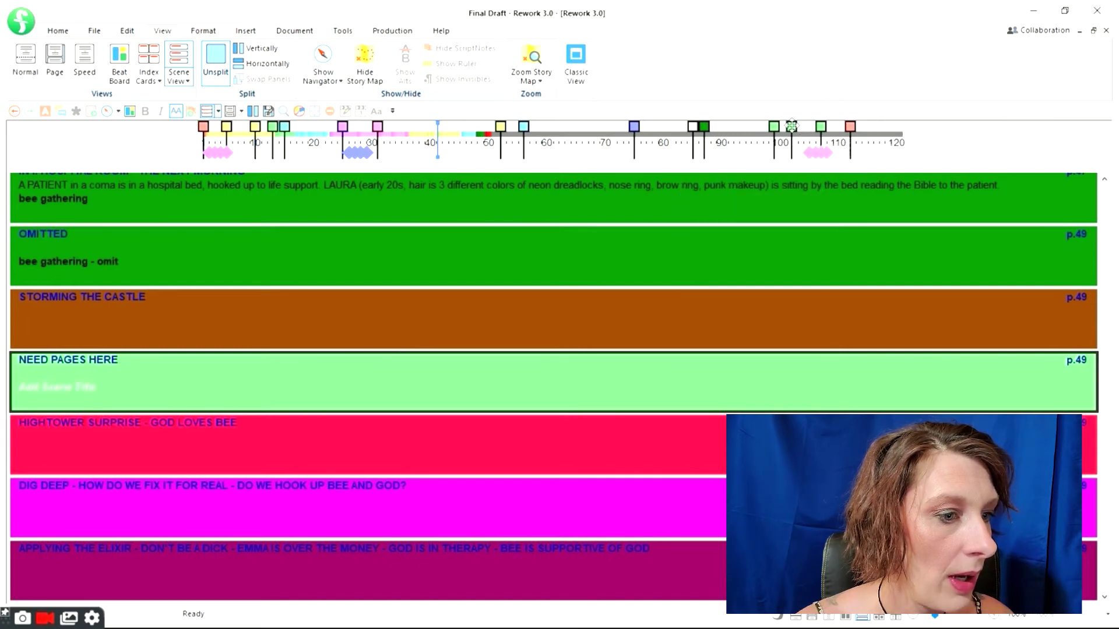
{"action": "left_click", "coordinate": [114, 57]}
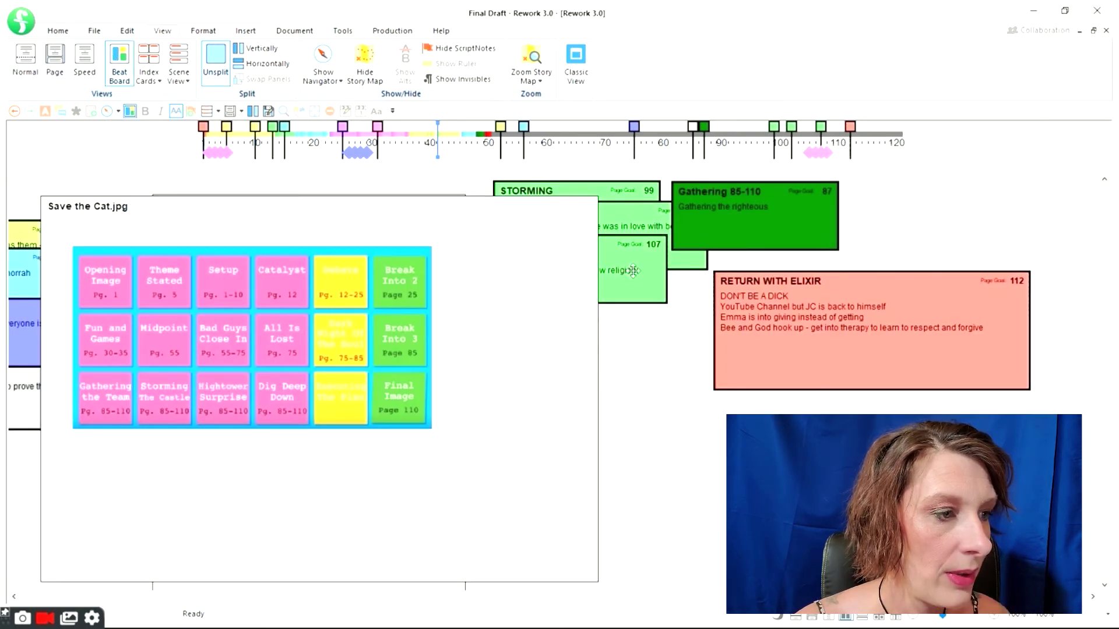
{"action": "left_click", "coordinate": [633, 271]}
{"action": "left_click", "coordinate": [620, 219]}
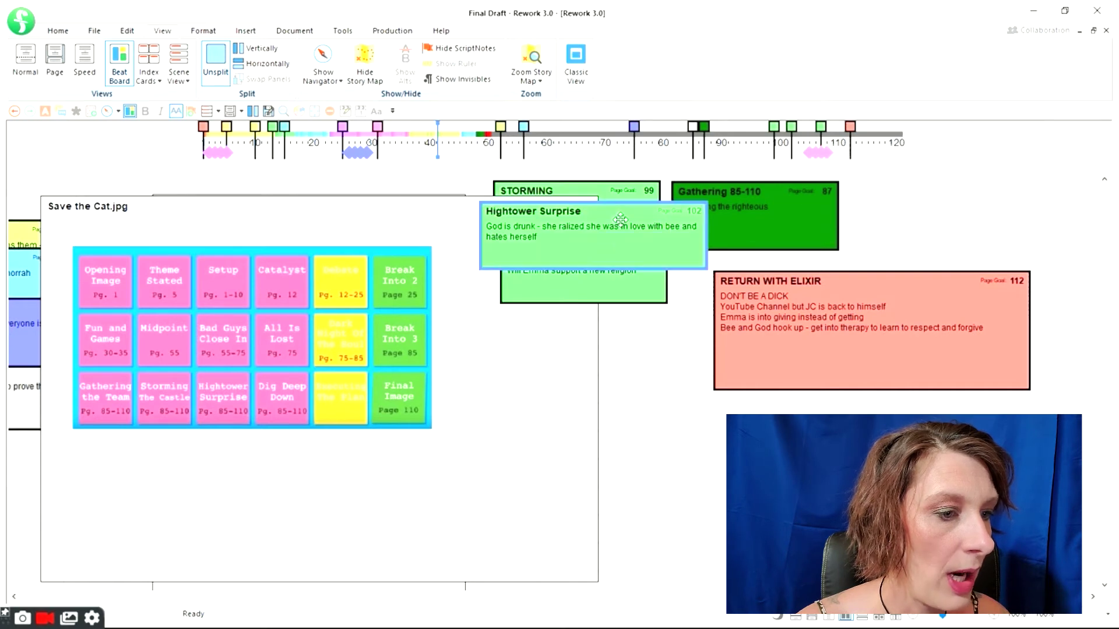
{"action": "right_click", "coordinate": [620, 219]}
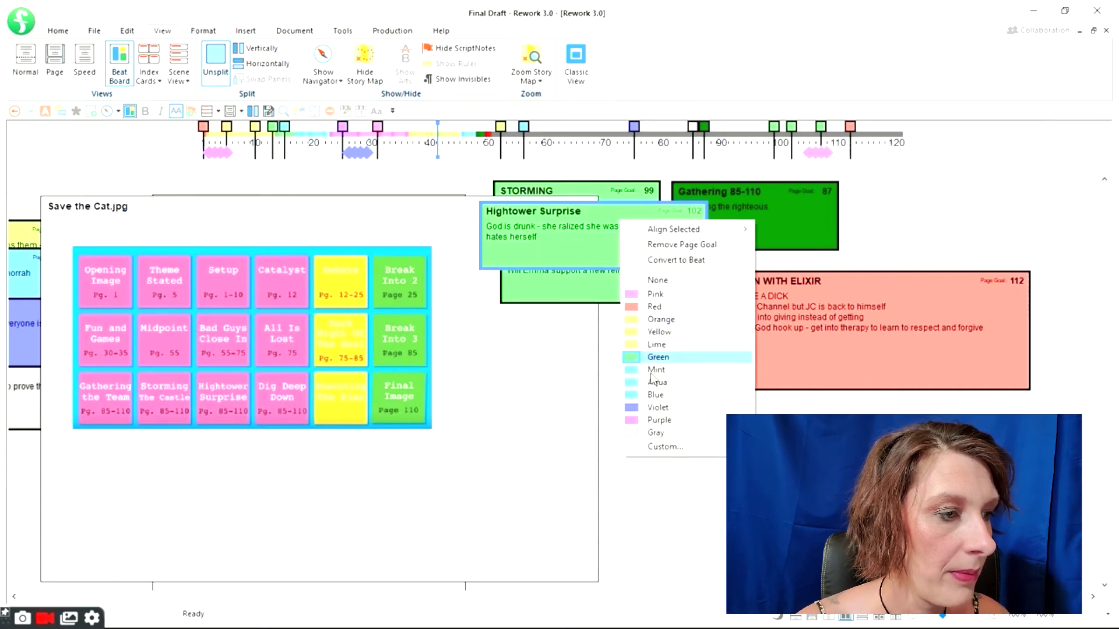
{"action": "left_click", "coordinate": [656, 447]}
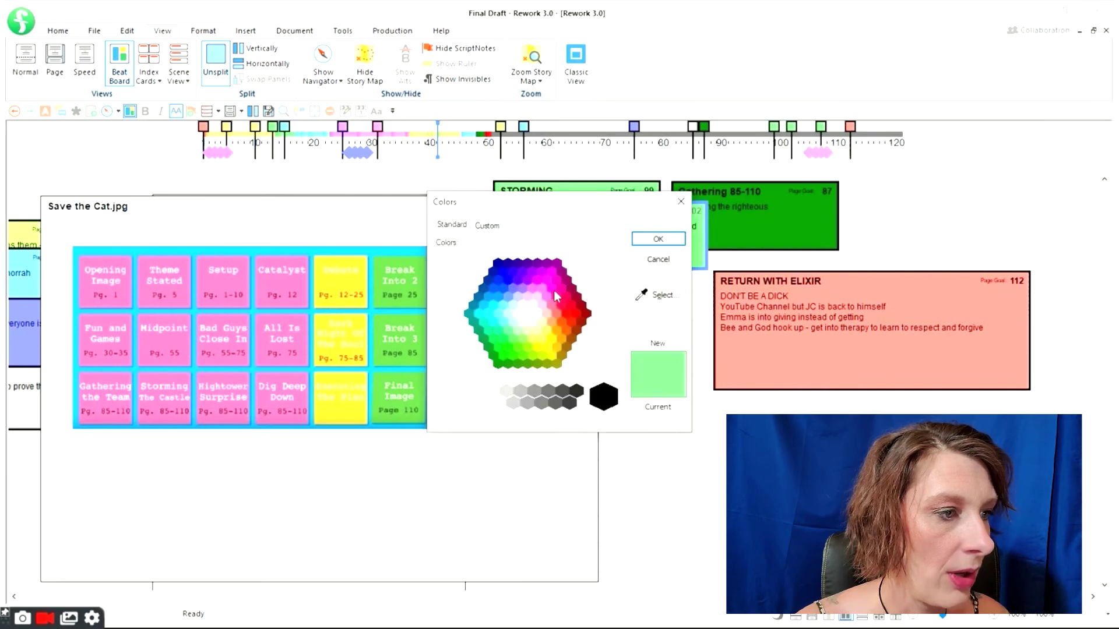
{"action": "left_click", "coordinate": [554, 290]}
{"action": "left_click", "coordinate": [657, 239]}
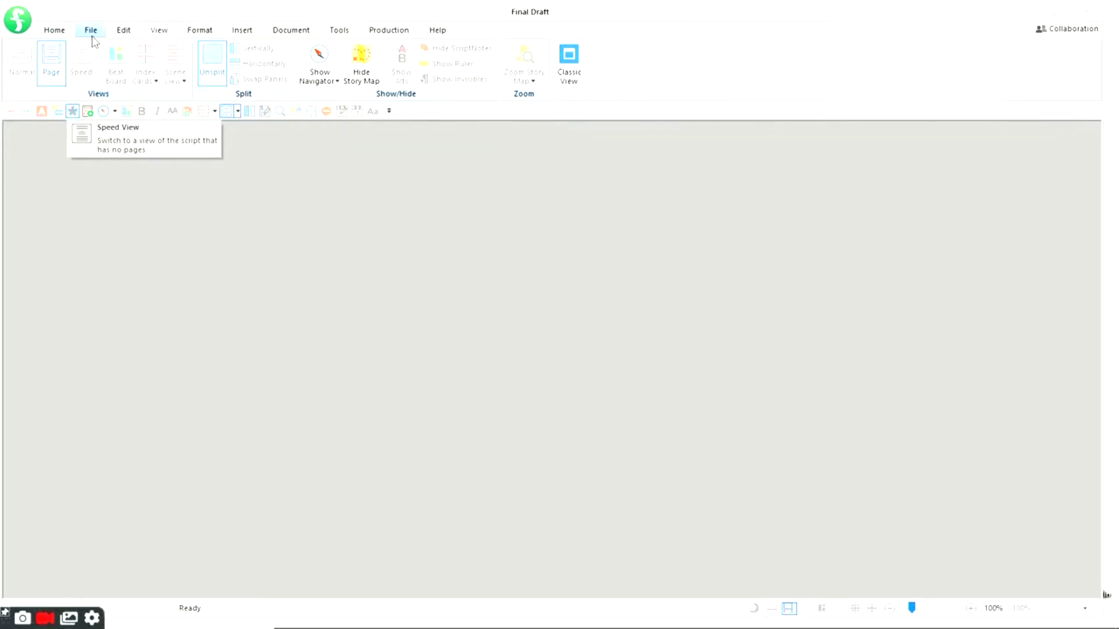
Step: Create a new document from the "NEW SAVE THE CAT" template in My Templates
{"action": "left_click", "coordinate": [90, 32]}
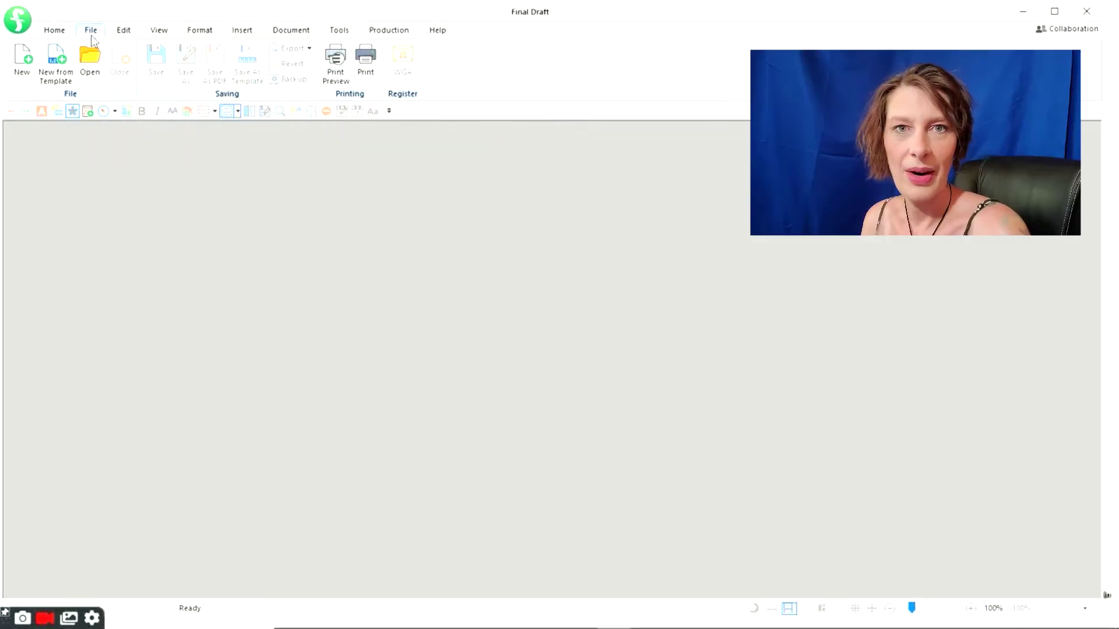
{"action": "left_click", "coordinate": [63, 63]}
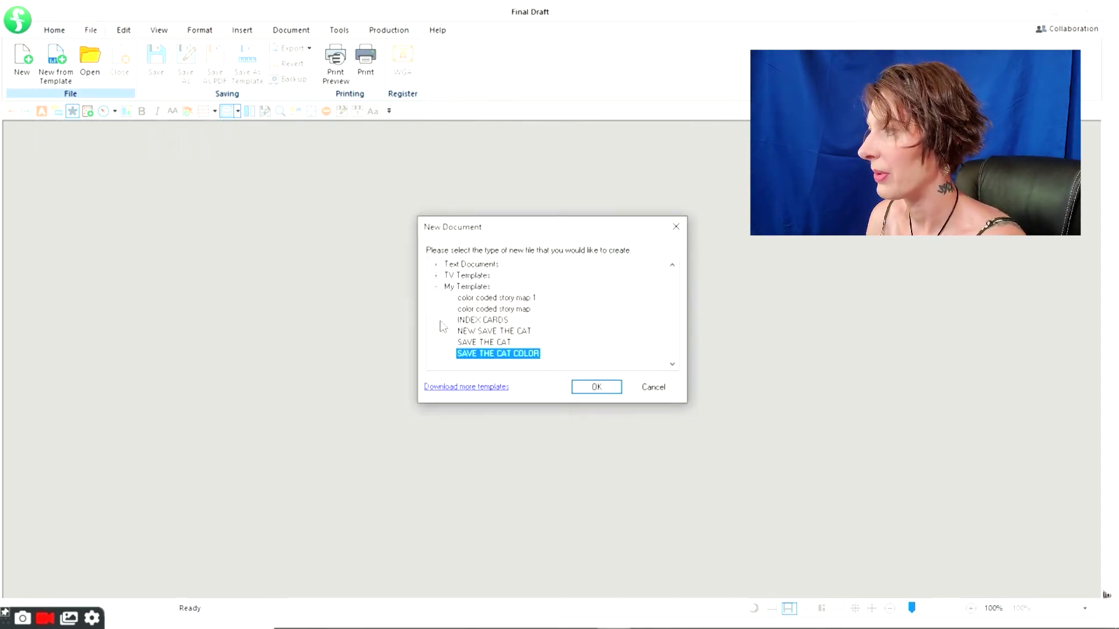
{"action": "double_click", "coordinate": [483, 332]}
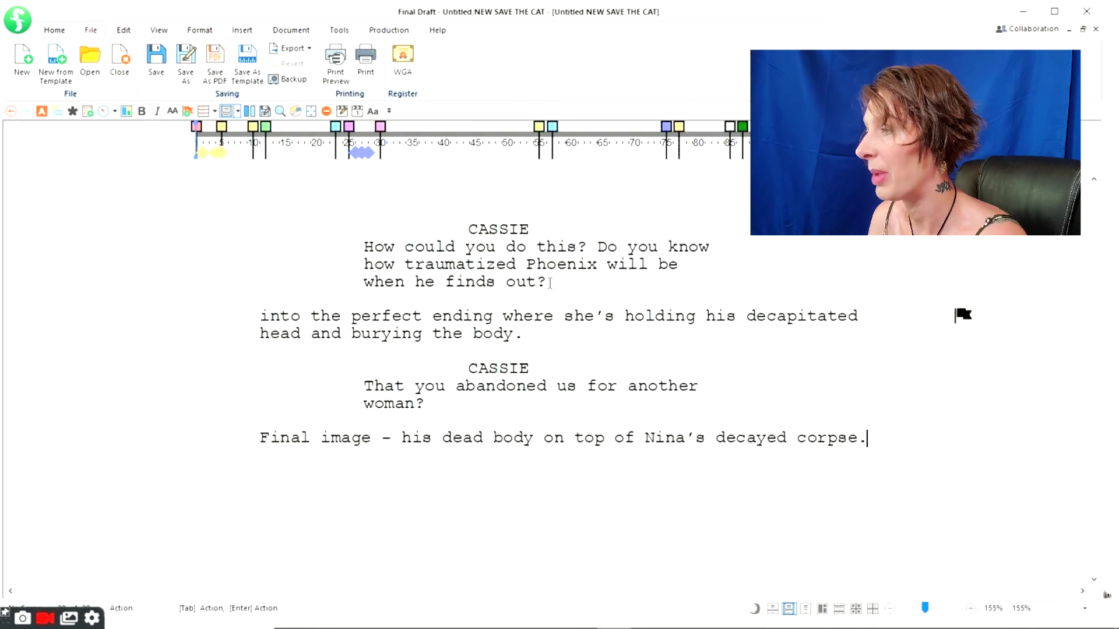
Step: Check the start of the script against its story map and show it in Scene View from the first scene
{"action": "left_click_drag", "start_coordinate": [1094, 573], "coordinate": [1082, 191]}
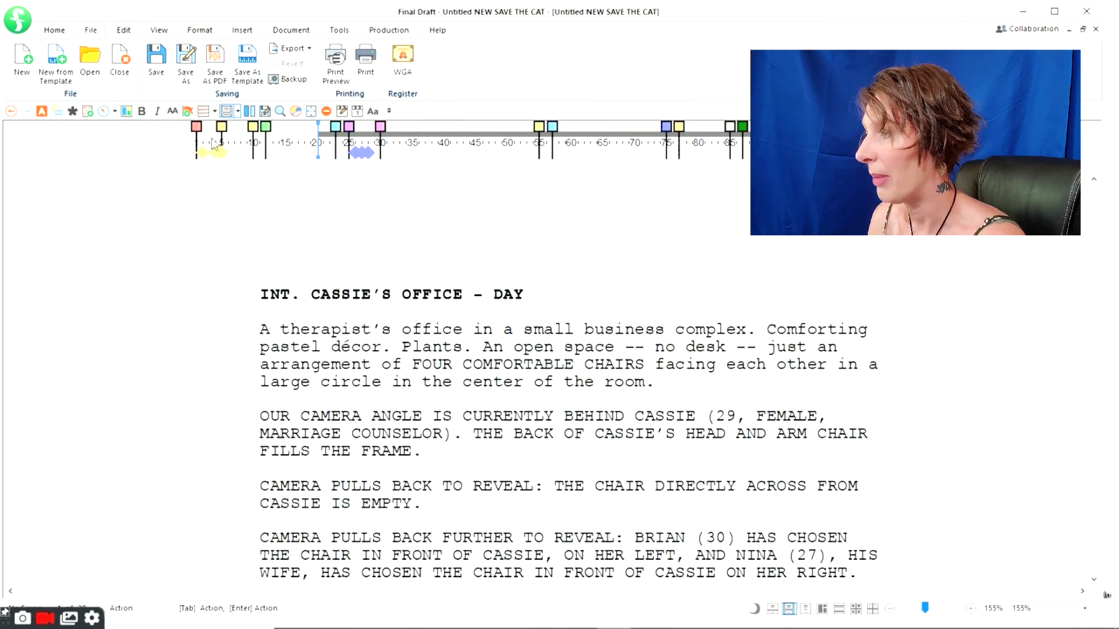
{"action": "mouse_move", "coordinate": [207, 140]}
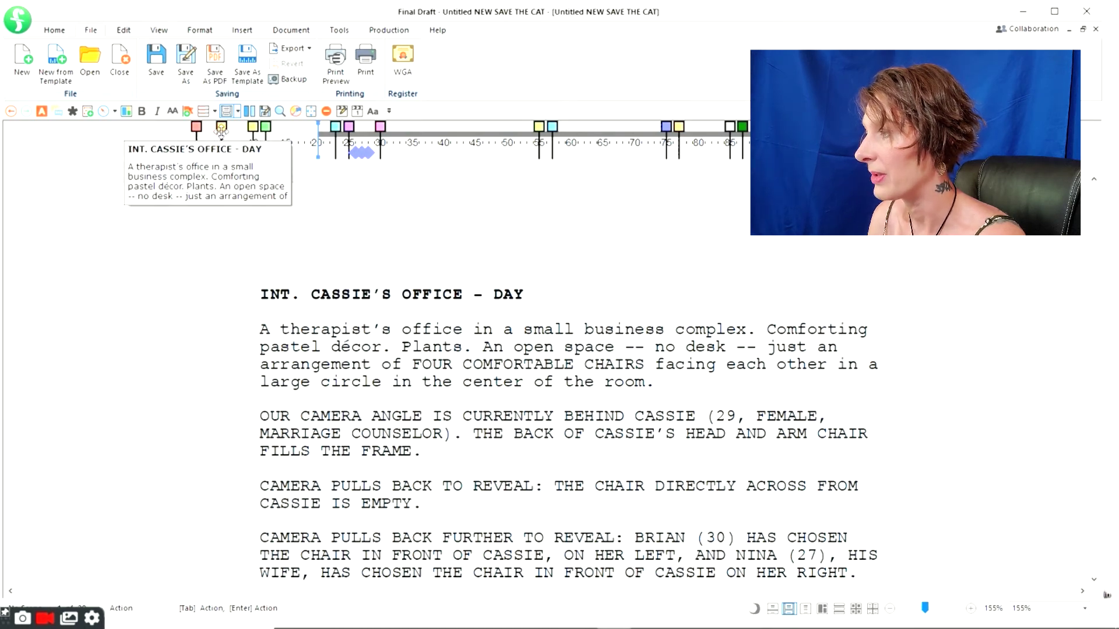
{"action": "mouse_move", "coordinate": [269, 140]}
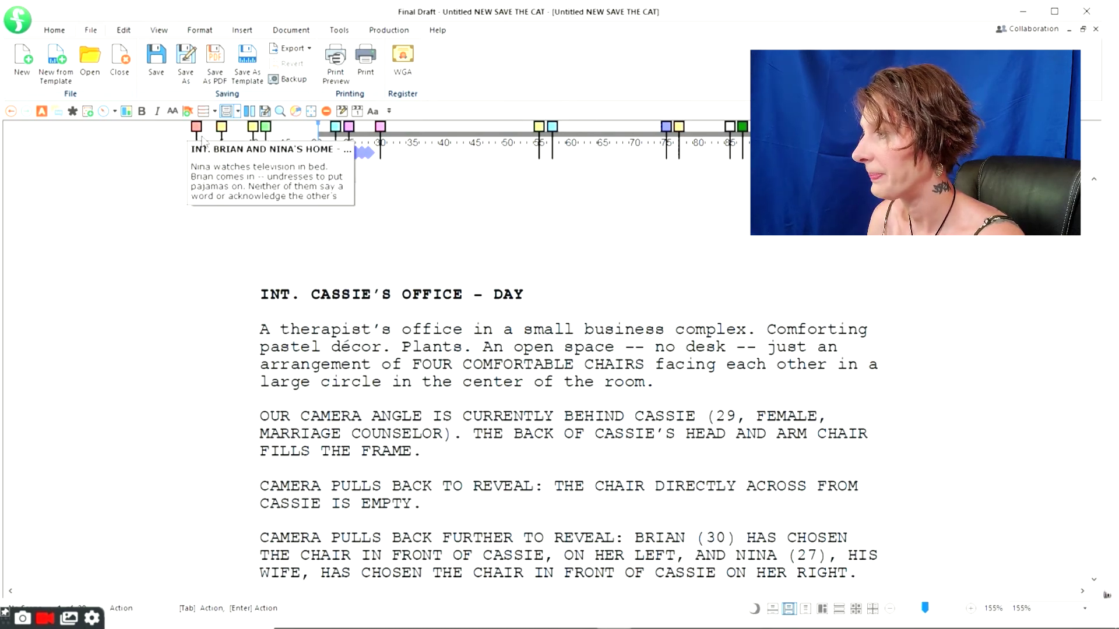
{"action": "left_click", "coordinate": [159, 30]}
{"action": "left_click", "coordinate": [173, 61]}
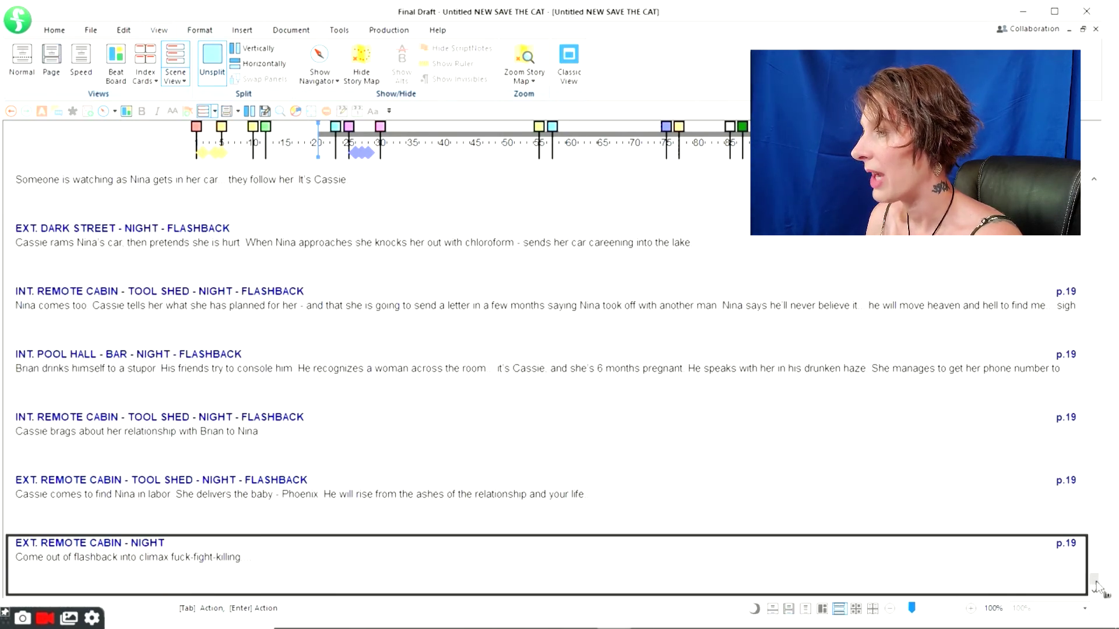
{"action": "left_click_drag", "start_coordinate": [1095, 581], "coordinate": [1094, 193]}
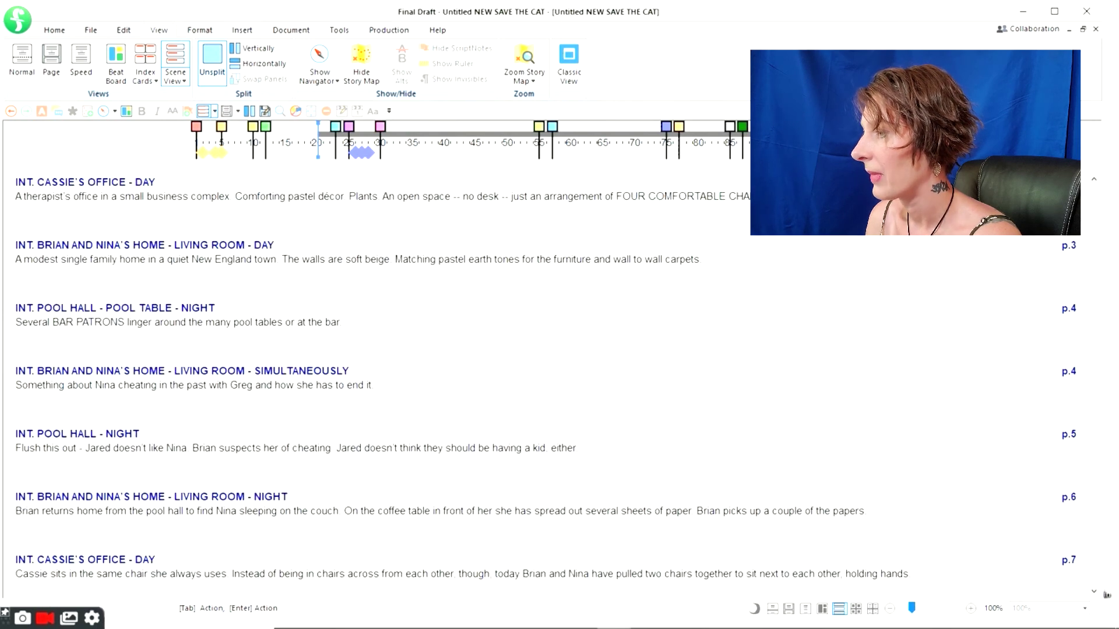
Step: Color the opening office scene red, and the page 3 living room and page 4 pool table scenes orange
{"action": "right_click", "coordinate": [905, 214]}
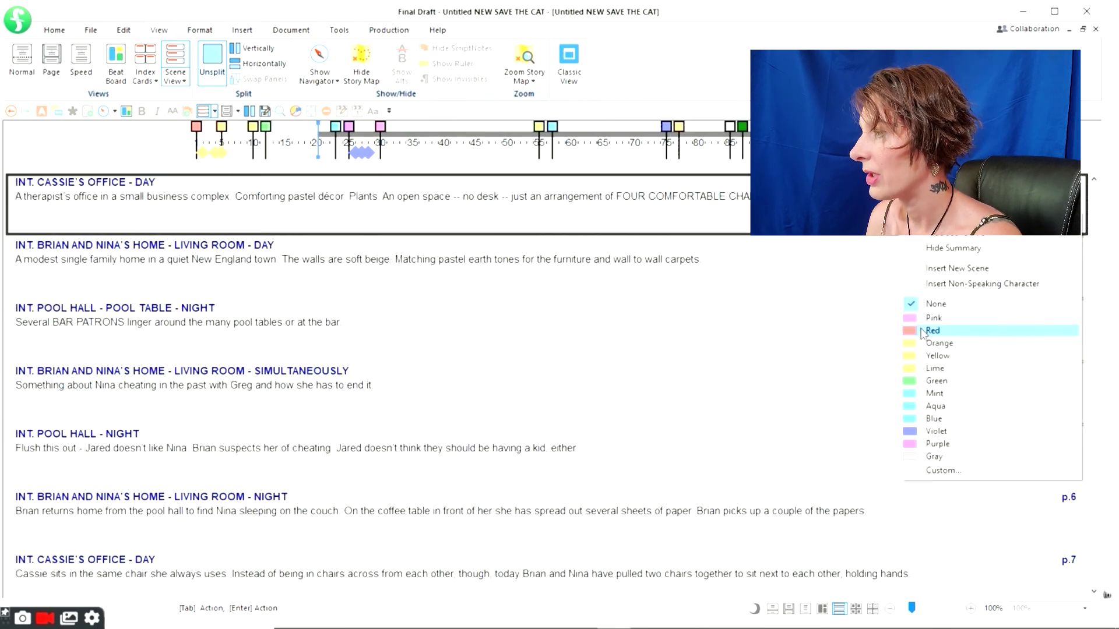
{"action": "left_click", "coordinate": [931, 331]}
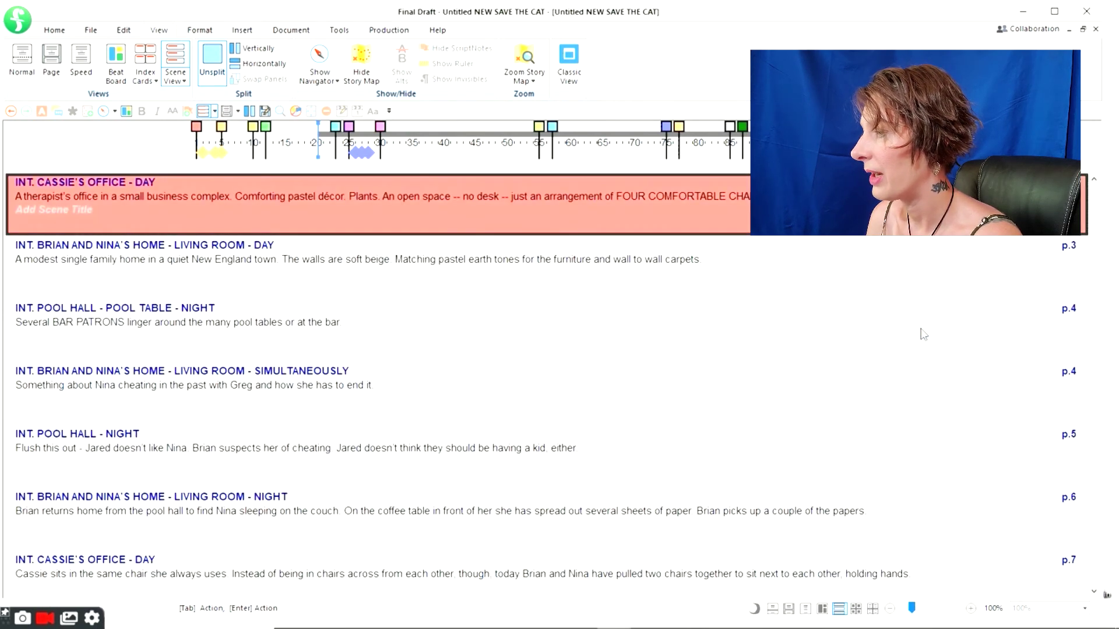
{"action": "right_click", "coordinate": [586, 270]}
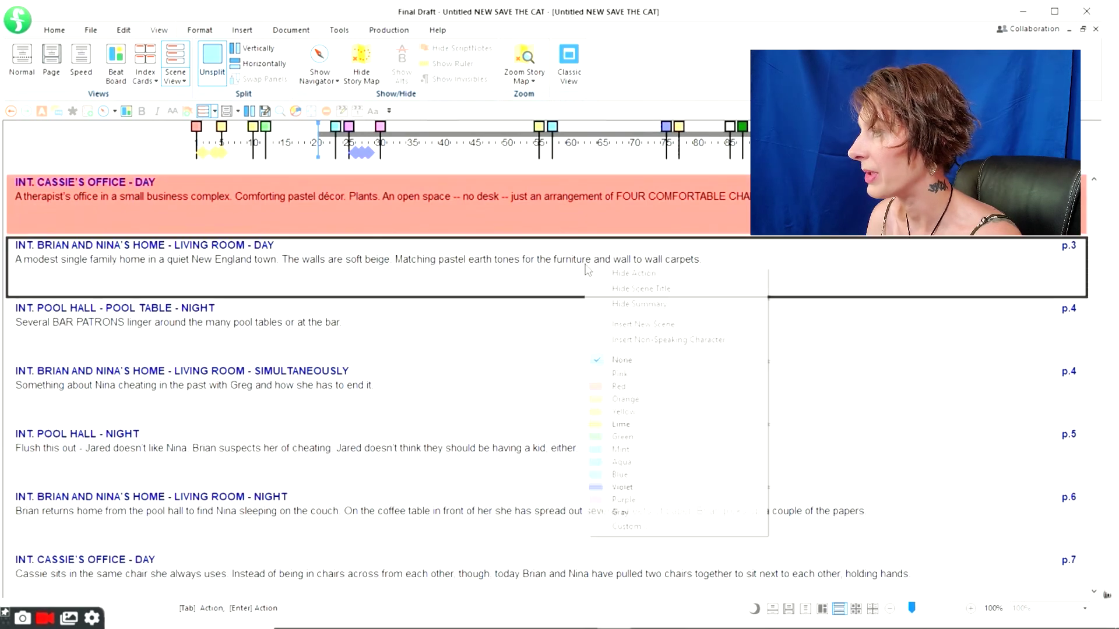
{"action": "left_click", "coordinate": [632, 400]}
{"action": "right_click", "coordinate": [451, 330]}
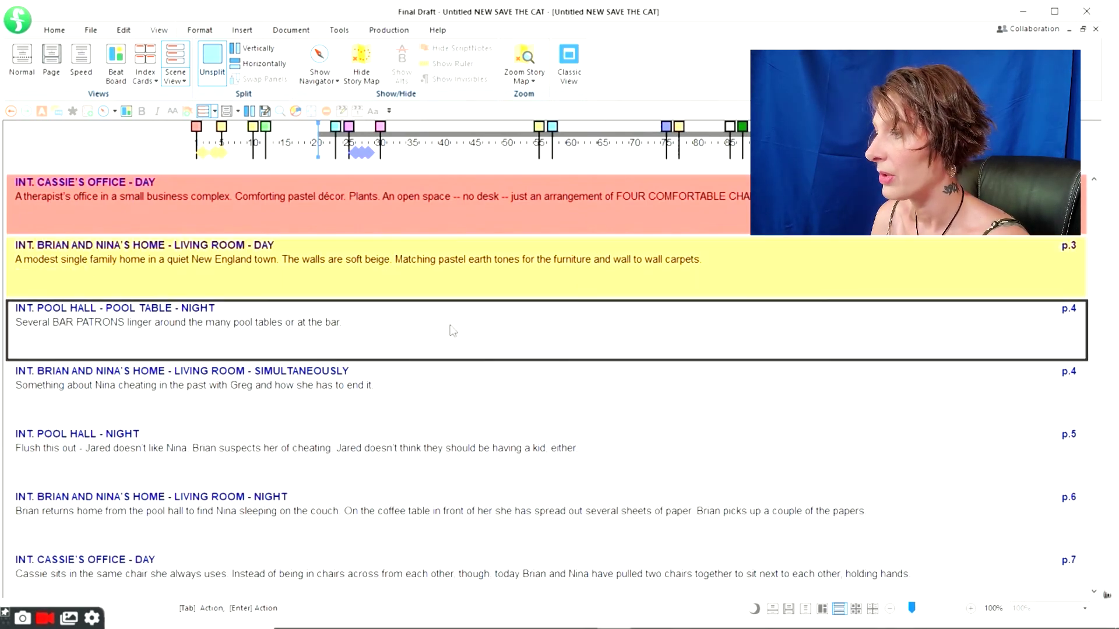
{"action": "left_click", "coordinate": [502, 462]}
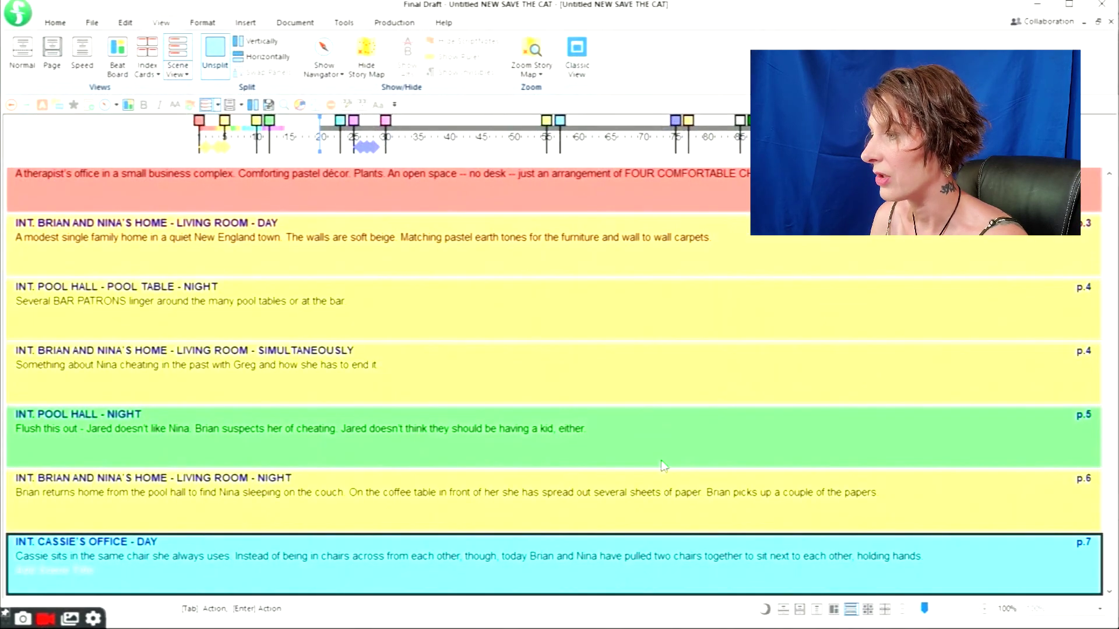
Step: Move the page 6 "LIVING ROOM - NIGHT" scene above the "INT. POOL HALL - NIGHT" scene
{"action": "left_click", "coordinate": [649, 490]}
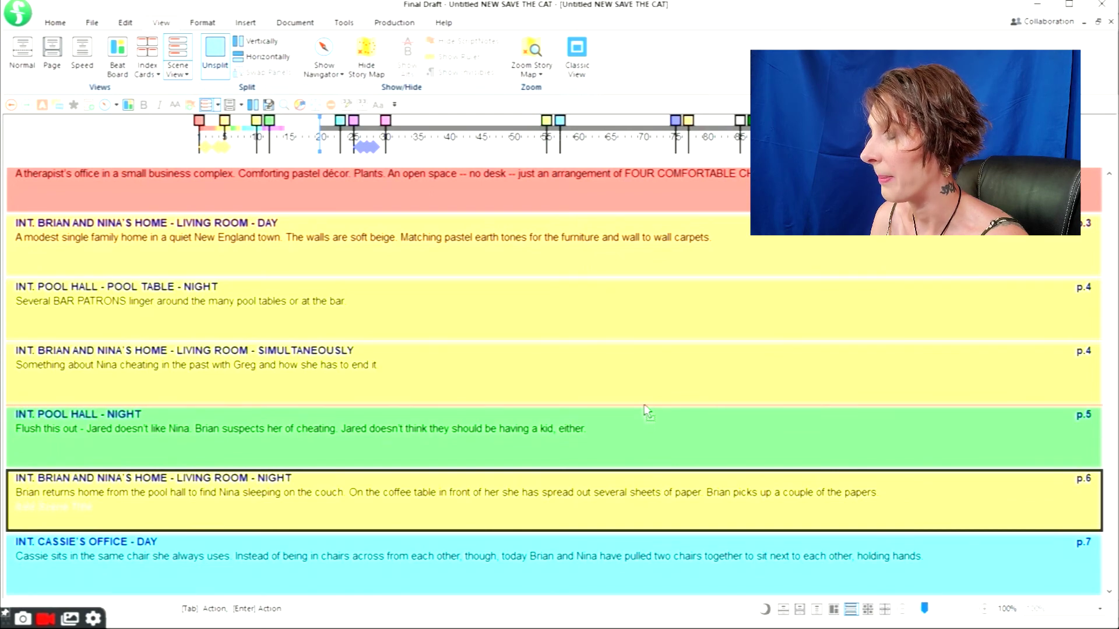
{"action": "left_click_drag", "start_coordinate": [646, 409], "coordinate": [646, 410]}
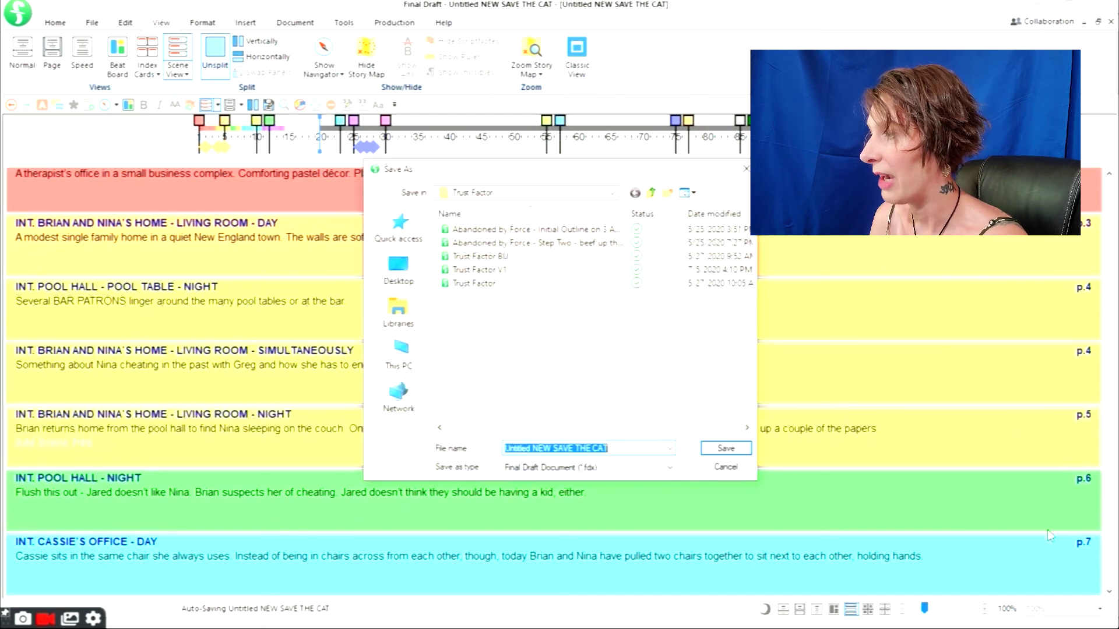
{"action": "left_click", "coordinate": [746, 468]}
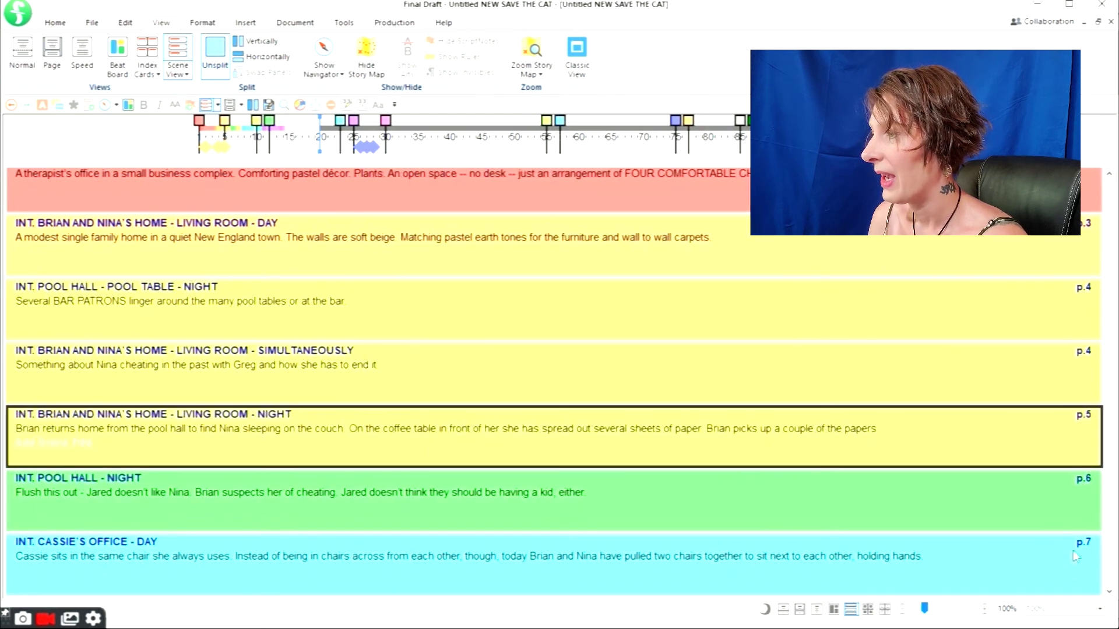
{"action": "left_click", "coordinate": [1109, 590]}
{"action": "left_click", "coordinate": [1109, 591]}
{"action": "left_click", "coordinate": [1109, 590]}
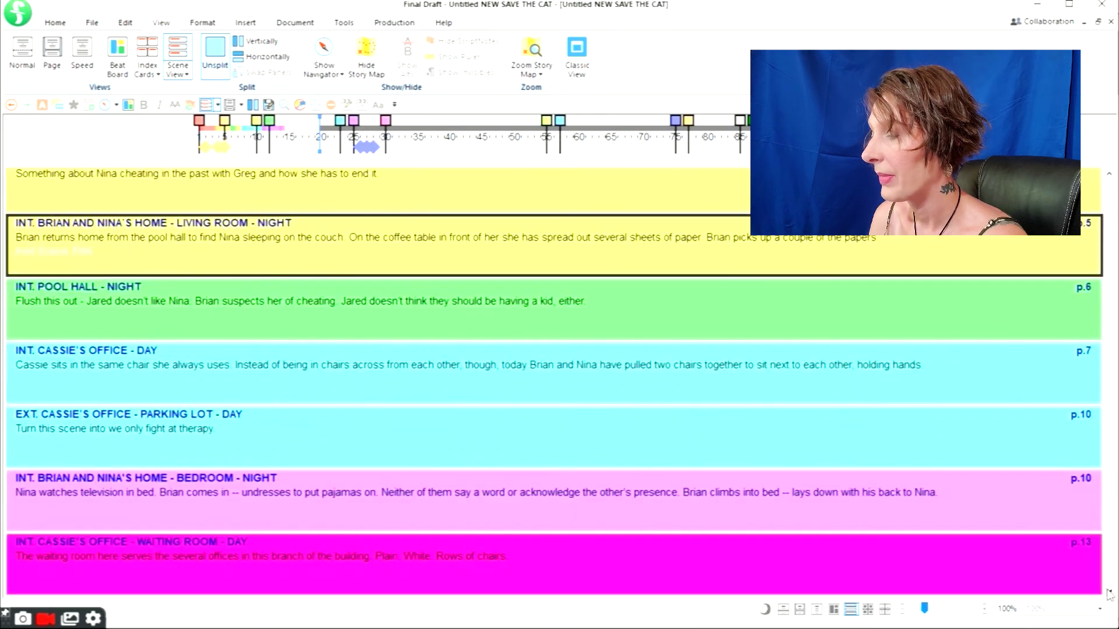
Step: Move the page 14 "INT. COFFEE SHOP - NIGHT" scene above the page 10 "INT. BRIAN AND NINA'S HOME - BEDROOM - NIGHT" scene
{"action": "left_click", "coordinate": [1109, 590]}
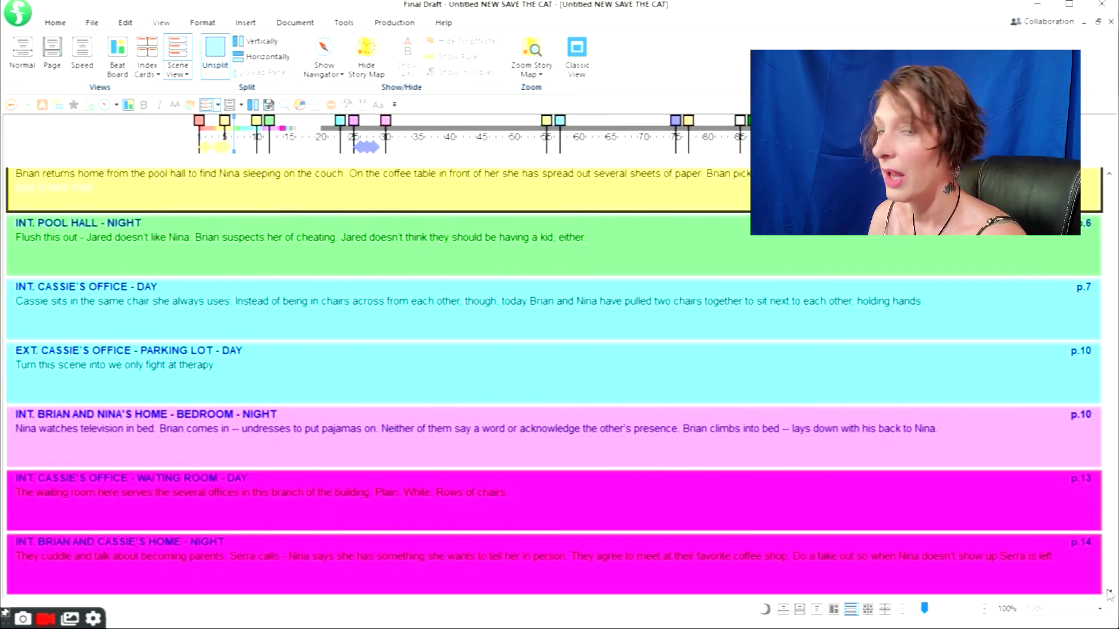
{"action": "left_click", "coordinate": [1109, 590]}
{"action": "left_click", "coordinate": [1109, 591]}
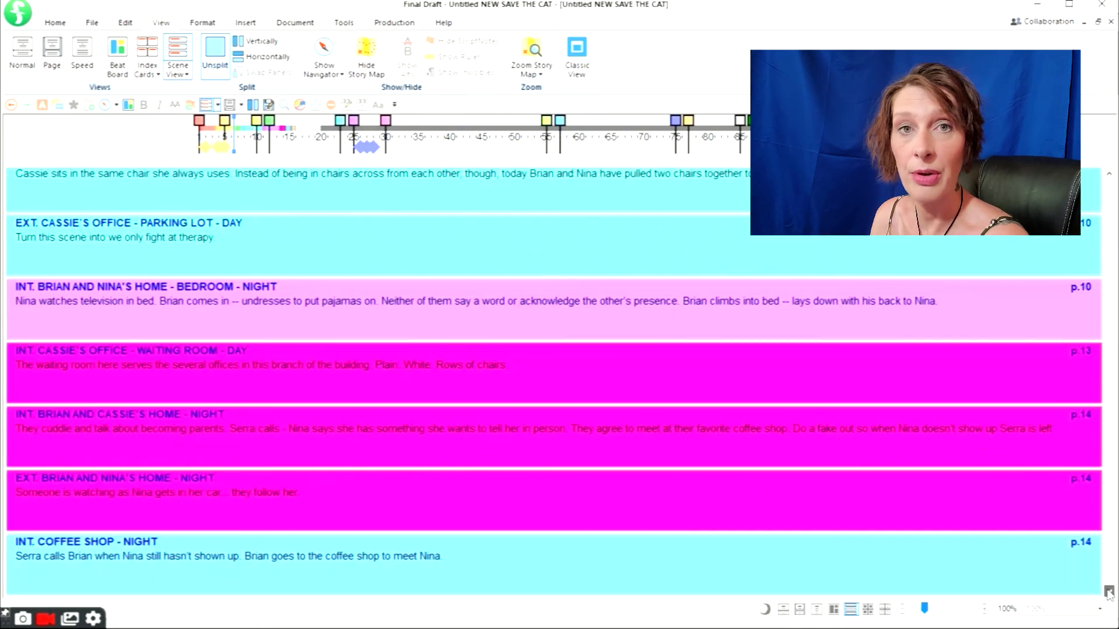
{"action": "left_click", "coordinate": [523, 562]}
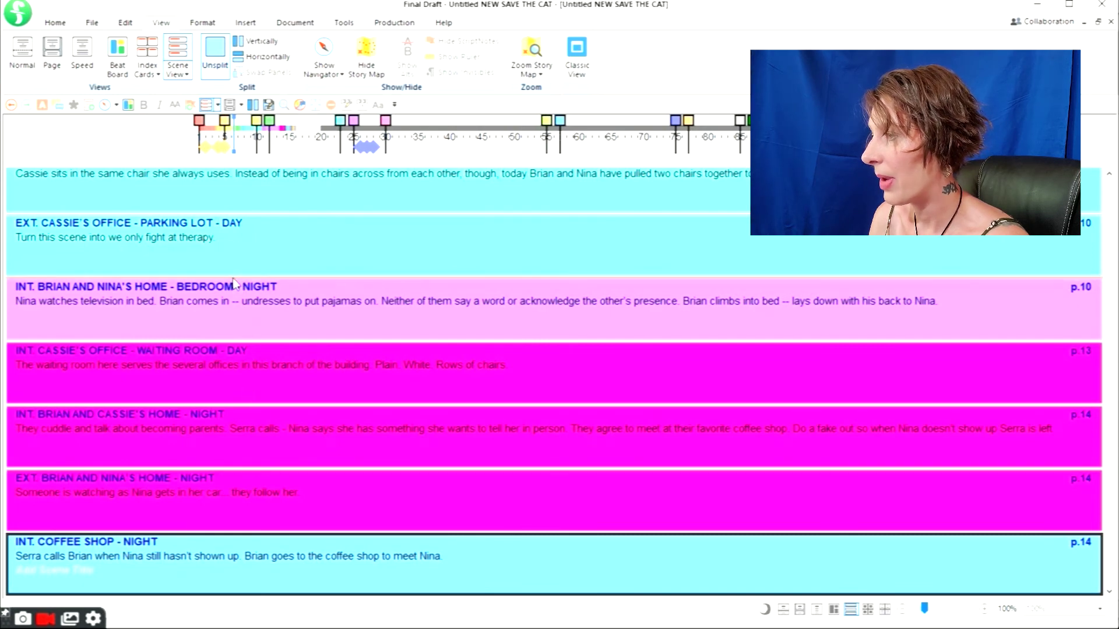
{"action": "left_click_drag", "start_coordinate": [233, 284], "coordinate": [235, 284]}
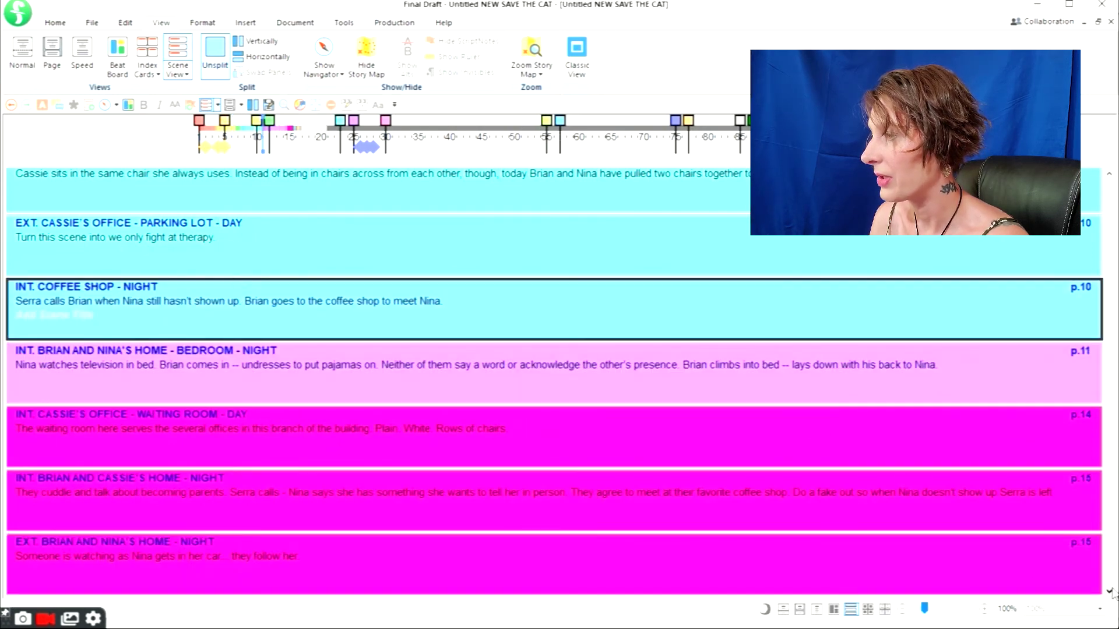
Step: Review the remaining page 15 and 16 scenes in Scene View and compare them with the "Midpoint switch - PG 55" beat
{"action": "left_click", "coordinate": [1109, 591]}
{"action": "left_click", "coordinate": [1109, 591]}
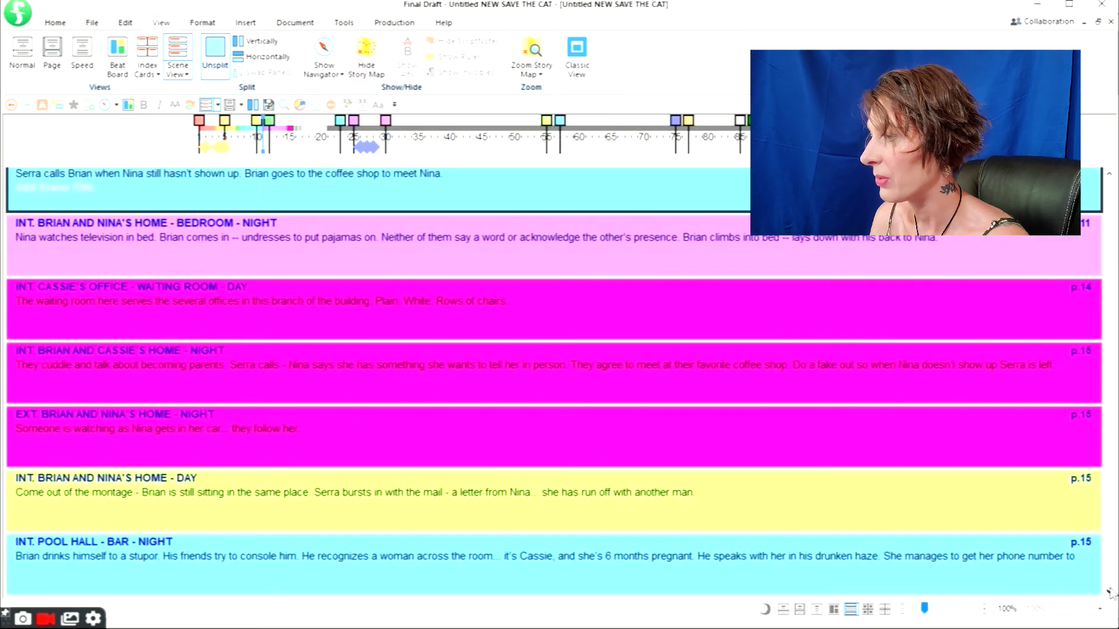
{"action": "left_click", "coordinate": [686, 503]}
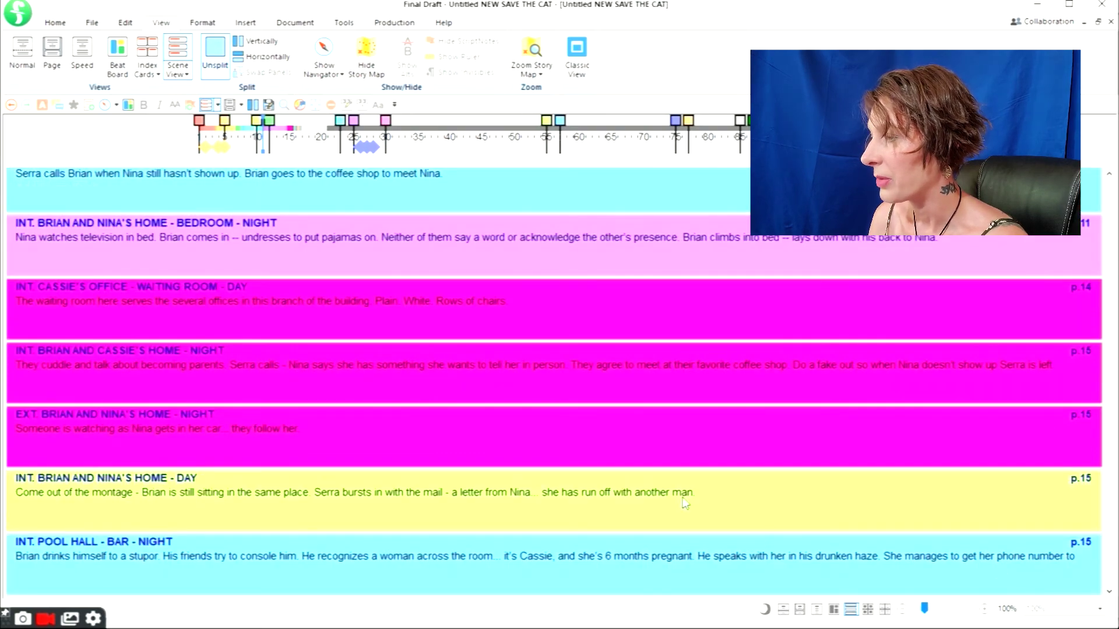
{"action": "mouse_move", "coordinate": [547, 116]}
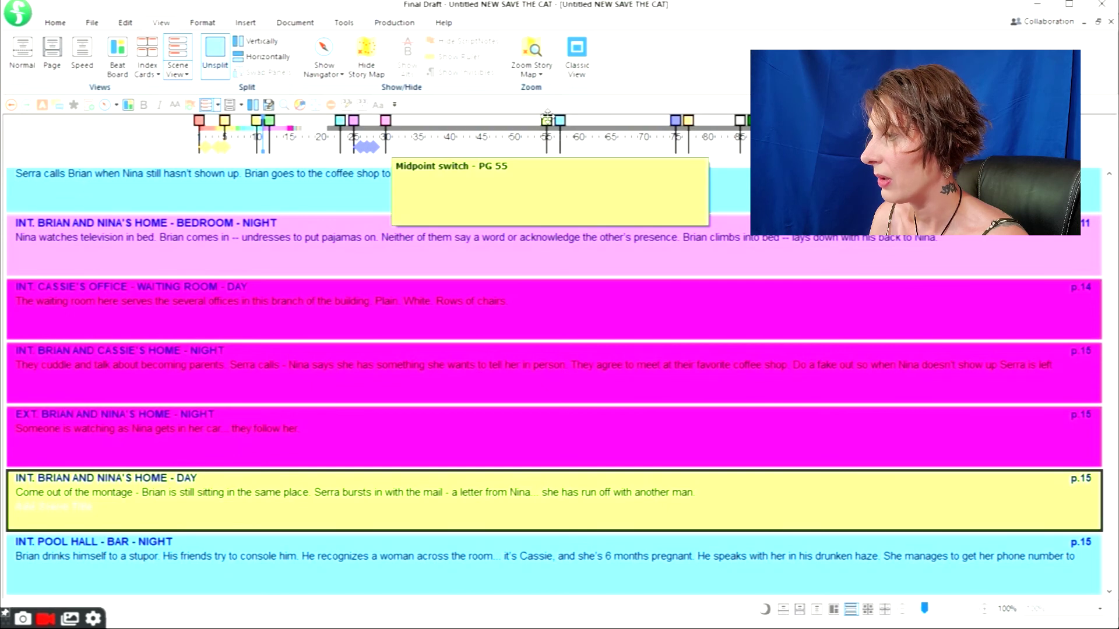
{"action": "left_click", "coordinate": [529, 550]}
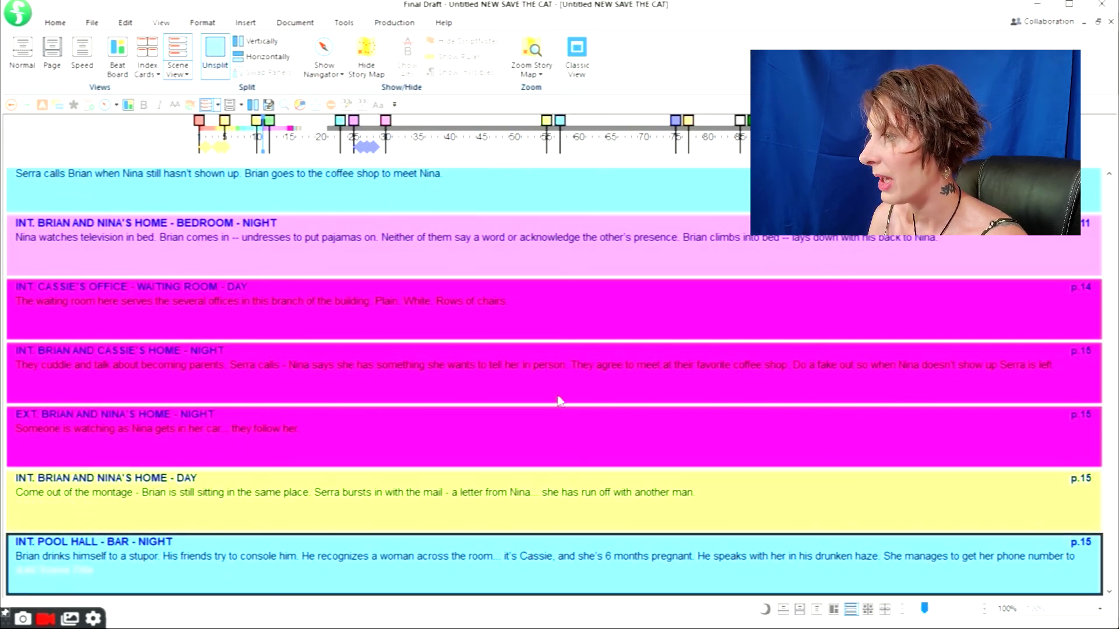
{"action": "left_click", "coordinate": [1109, 591]}
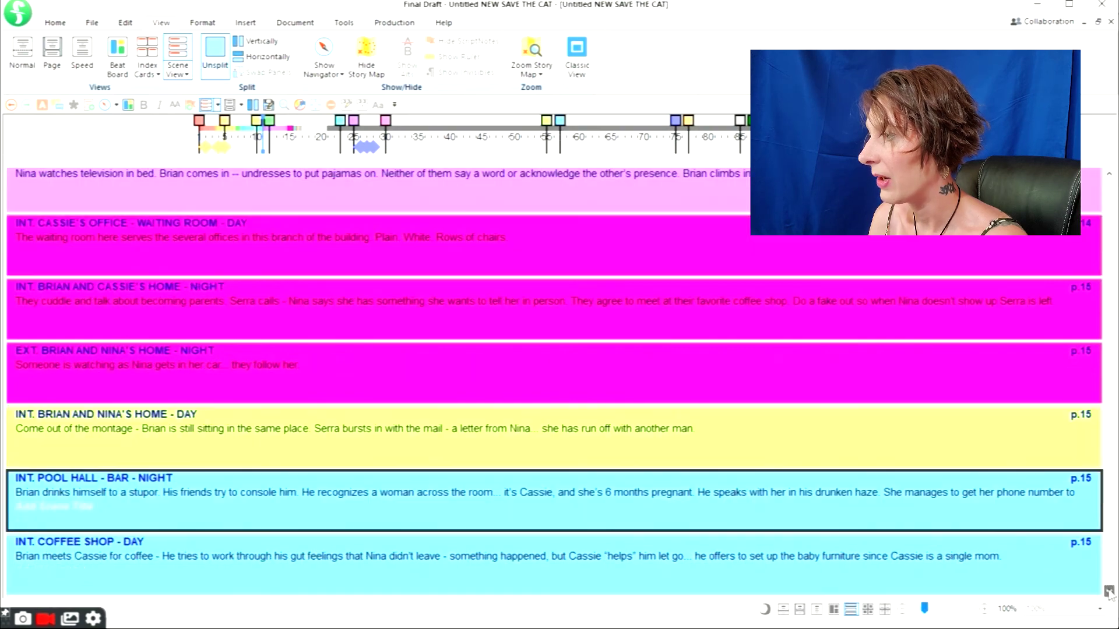
{"action": "left_click", "coordinate": [1110, 592]}
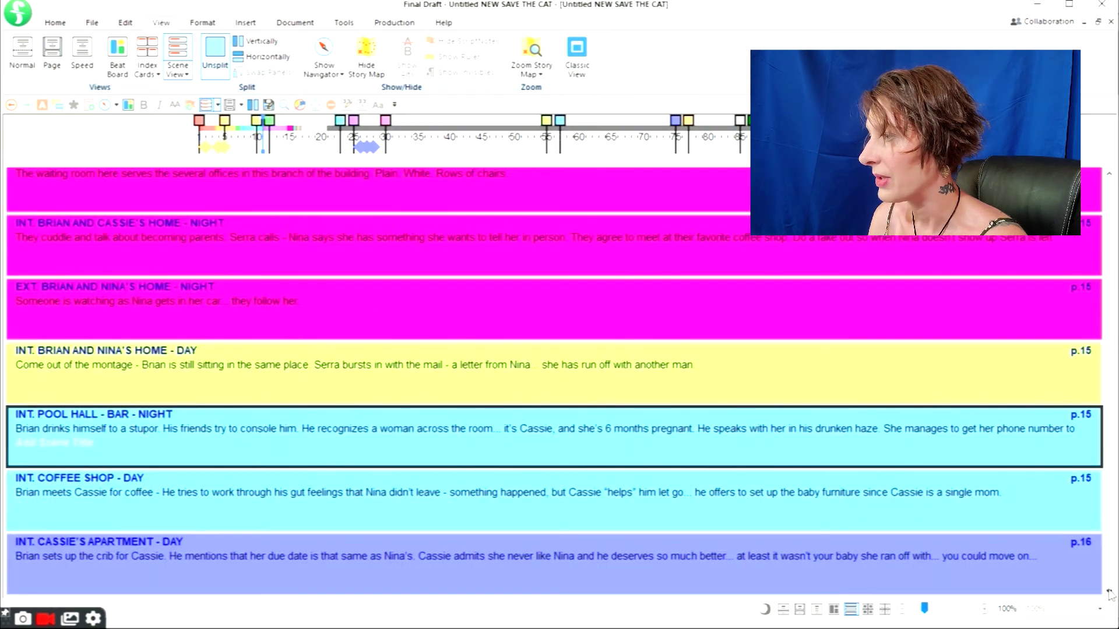
{"action": "left_click", "coordinate": [1109, 591]}
{"action": "left_click", "coordinate": [1109, 592]}
{"action": "left_click", "coordinate": [1109, 592]}
Step: Preview the colored scene entries on the story map, from the opening office scene through the pool hall and second office scenes
{"action": "mouse_move", "coordinate": [204, 131]}
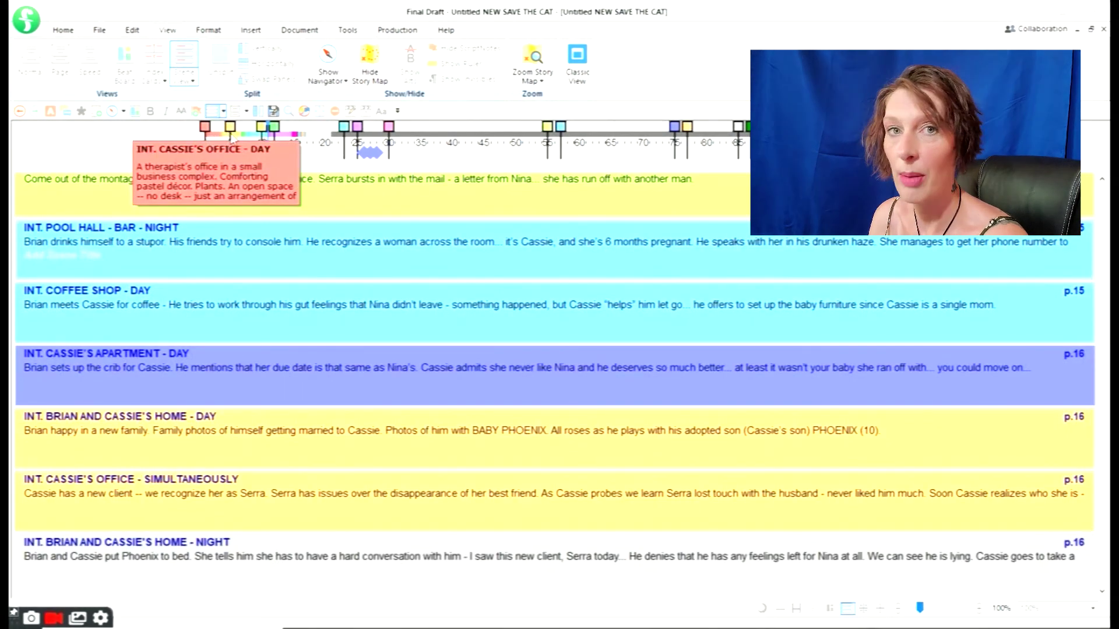
{"action": "mouse_move", "coordinate": [259, 138]}
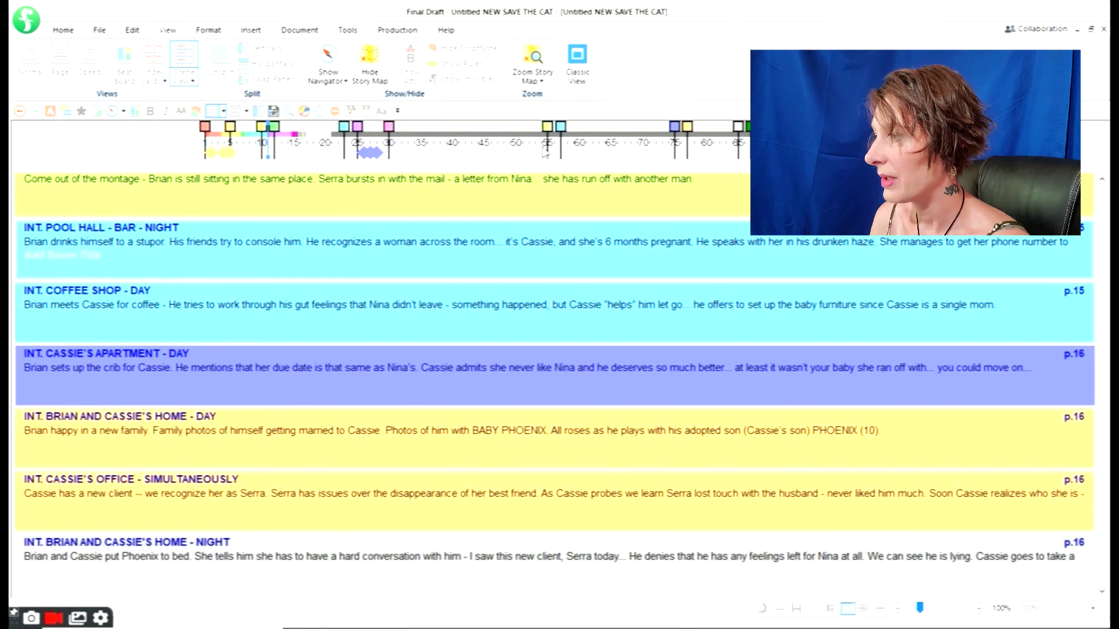
{"action": "mouse_move", "coordinate": [559, 127]}
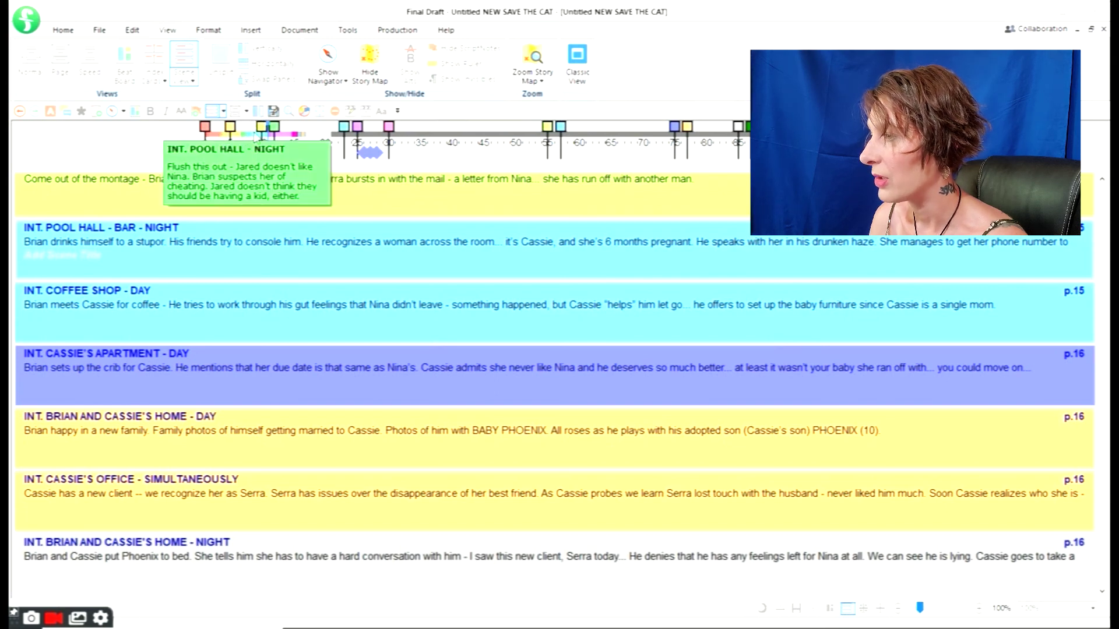
{"action": "mouse_move", "coordinate": [297, 135]}
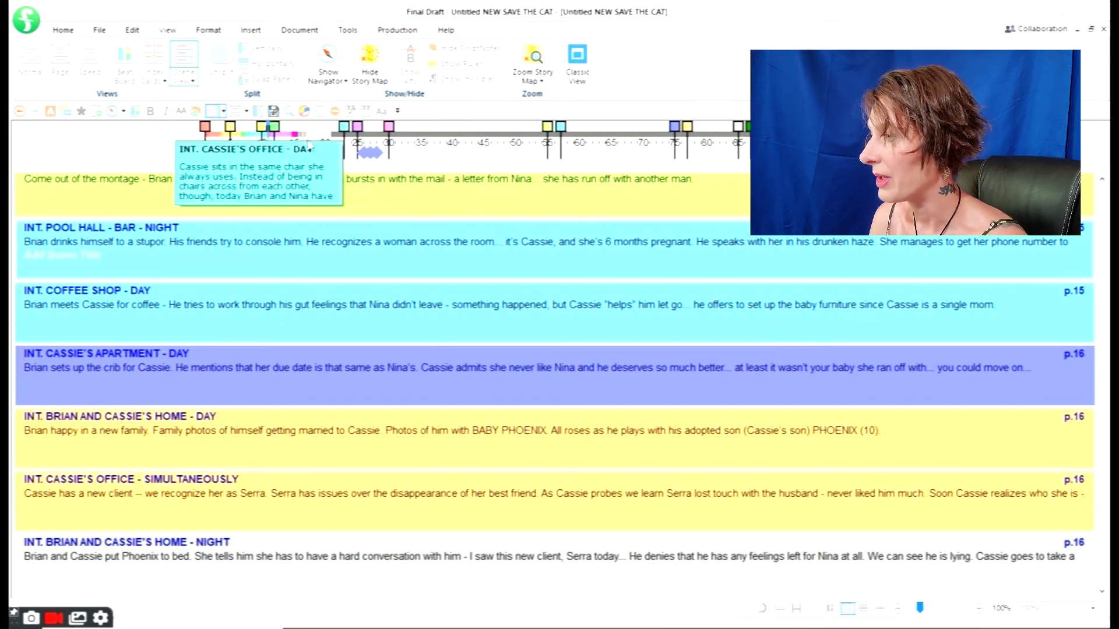
Step: Zoom the story map to 200% and look along the colored scene bars
{"action": "left_click", "coordinate": [542, 82]}
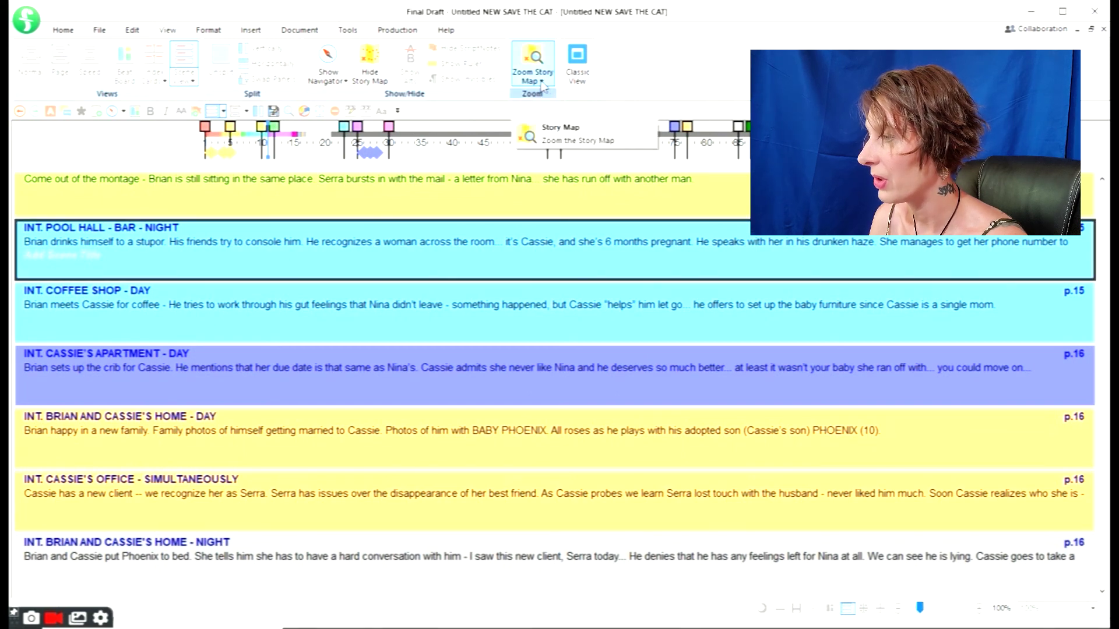
{"action": "left_click", "coordinate": [542, 82]}
{"action": "left_click", "coordinate": [539, 142]}
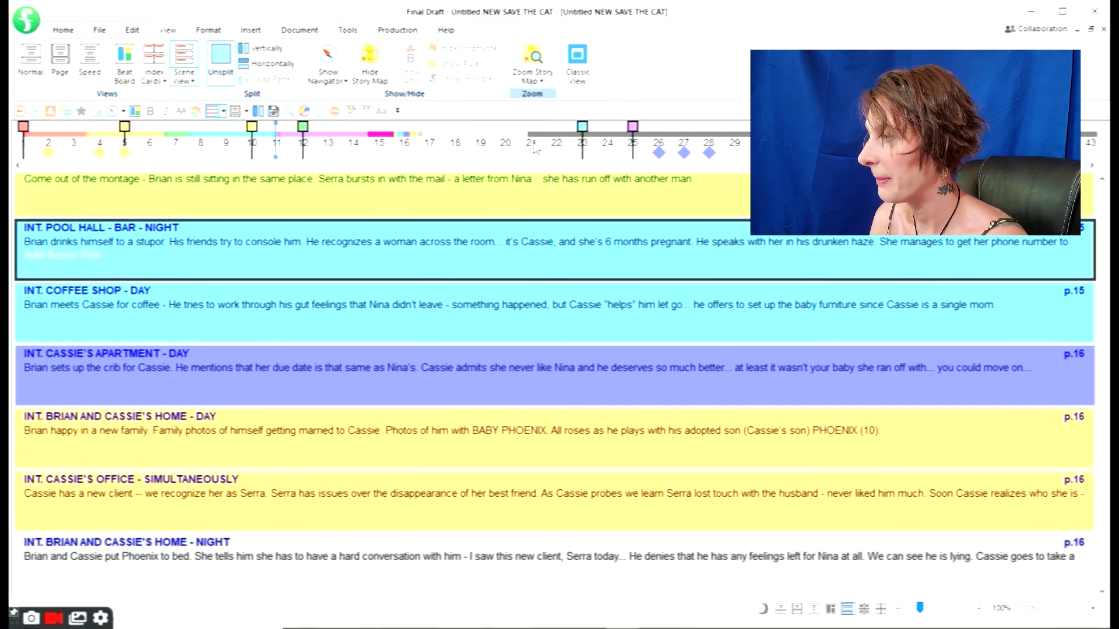
{"action": "left_click_drag", "start_coordinate": [382, 167], "coordinate": [397, 168]}
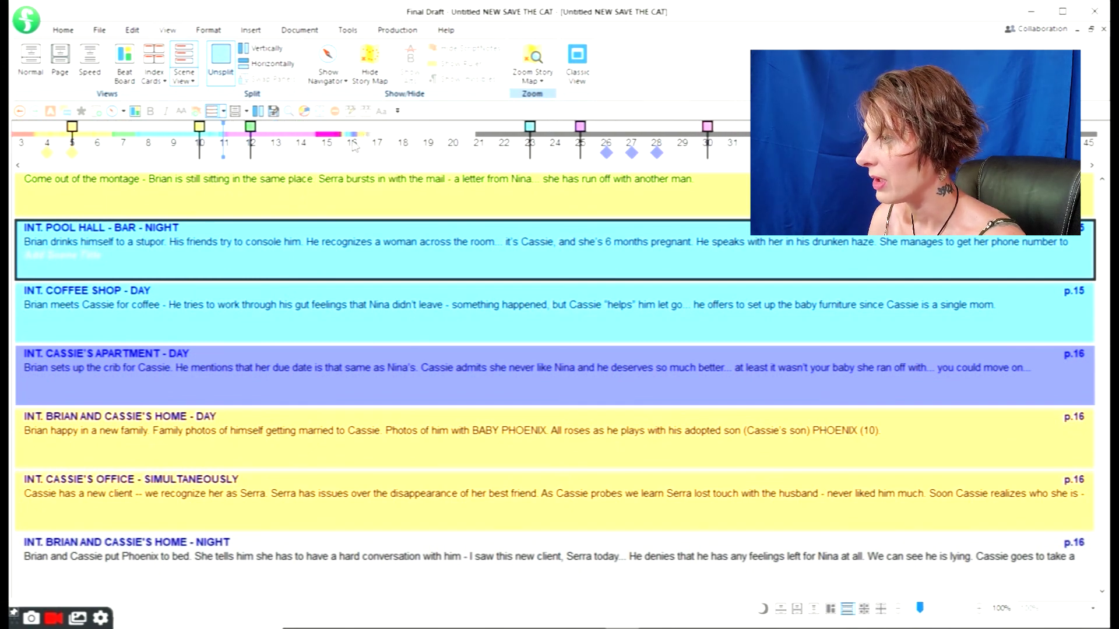
Step: Enlarge the story map to 400% and examine the scene colors against the page markers from page 1 to page 23
{"action": "left_click", "coordinate": [532, 76]}
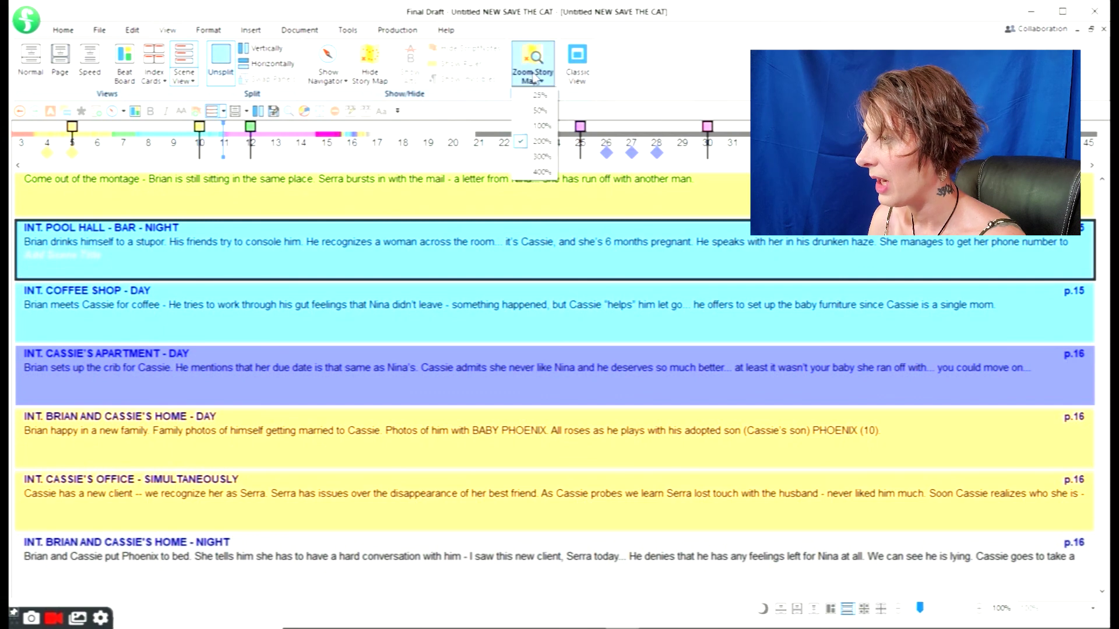
{"action": "left_click", "coordinate": [527, 173]}
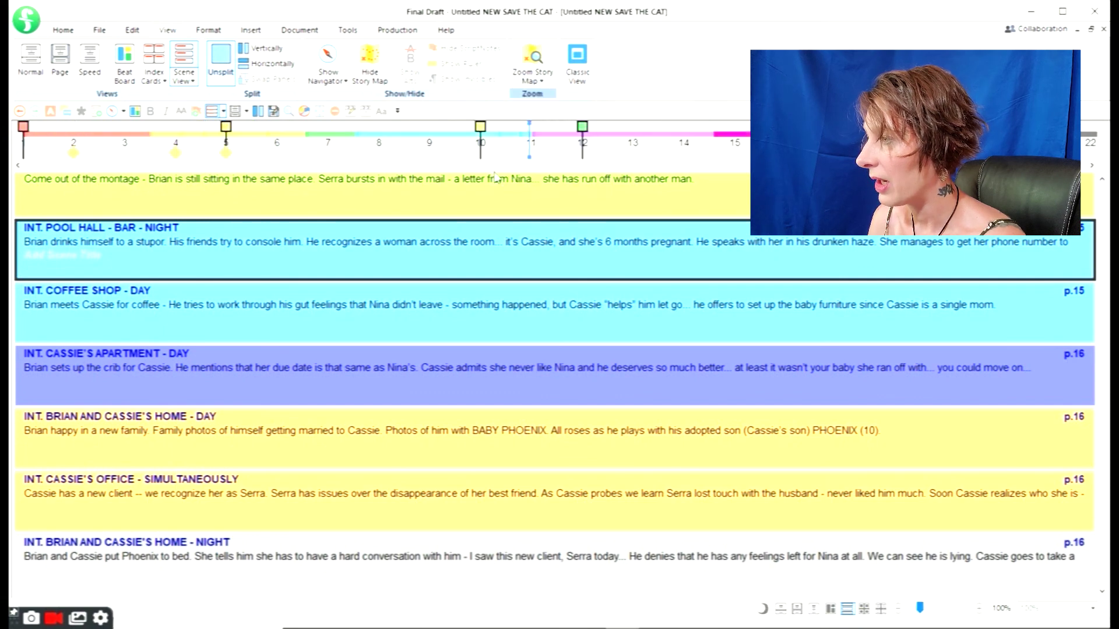
{"action": "left_click_drag", "start_coordinate": [211, 166], "coordinate": [291, 167]}
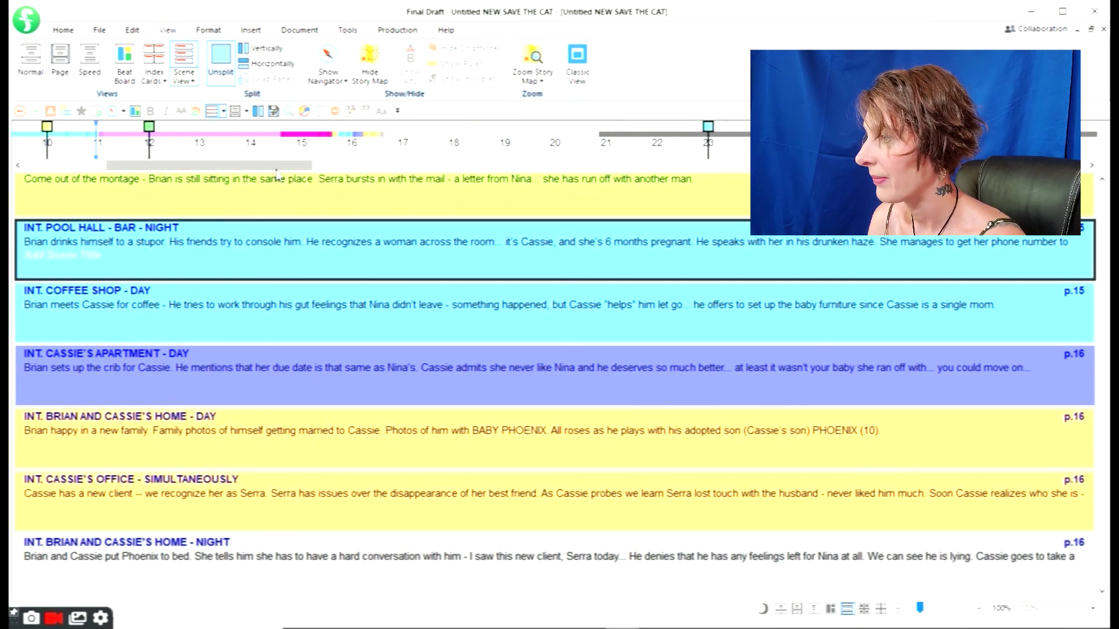
{"action": "left_click_drag", "start_coordinate": [280, 168], "coordinate": [179, 171]}
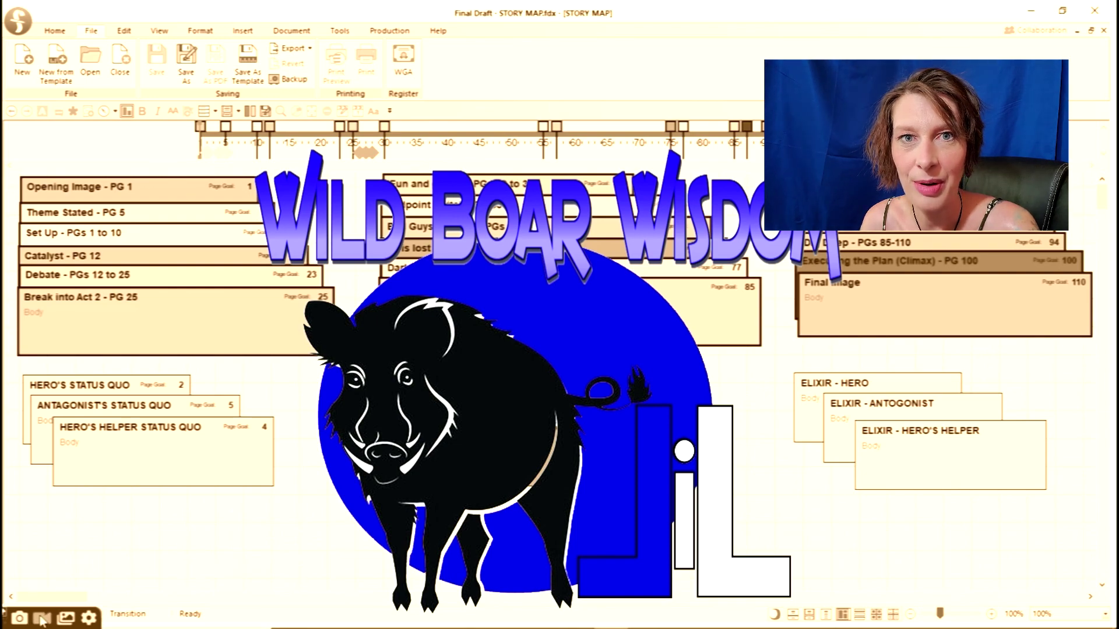
{"action": "left_click_drag", "start_coordinate": [40, 597], "coordinate": [113, 598]}
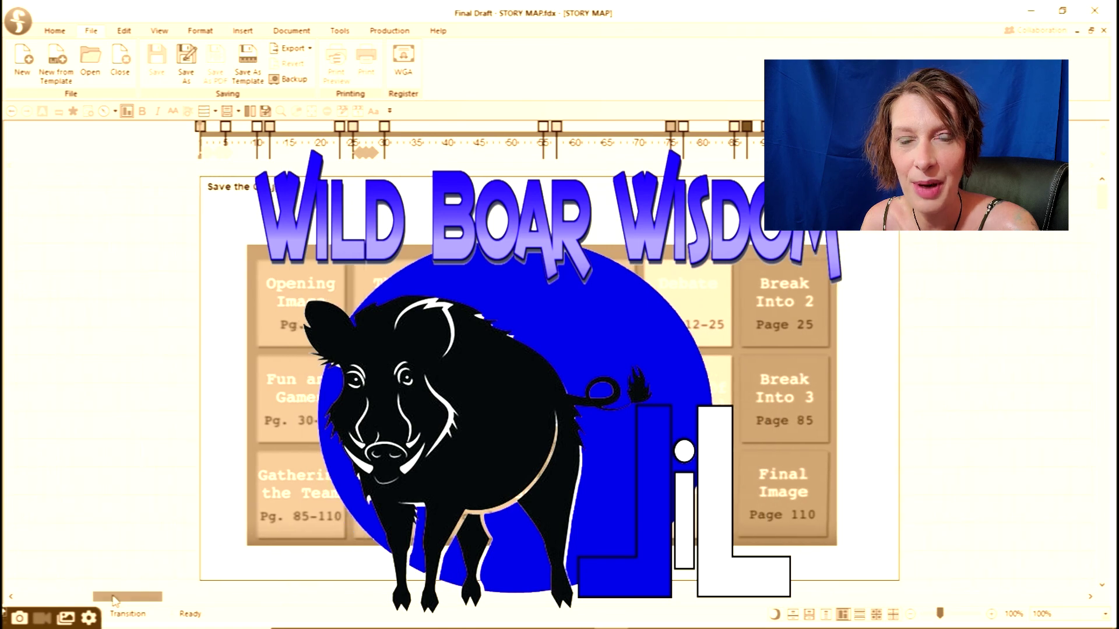